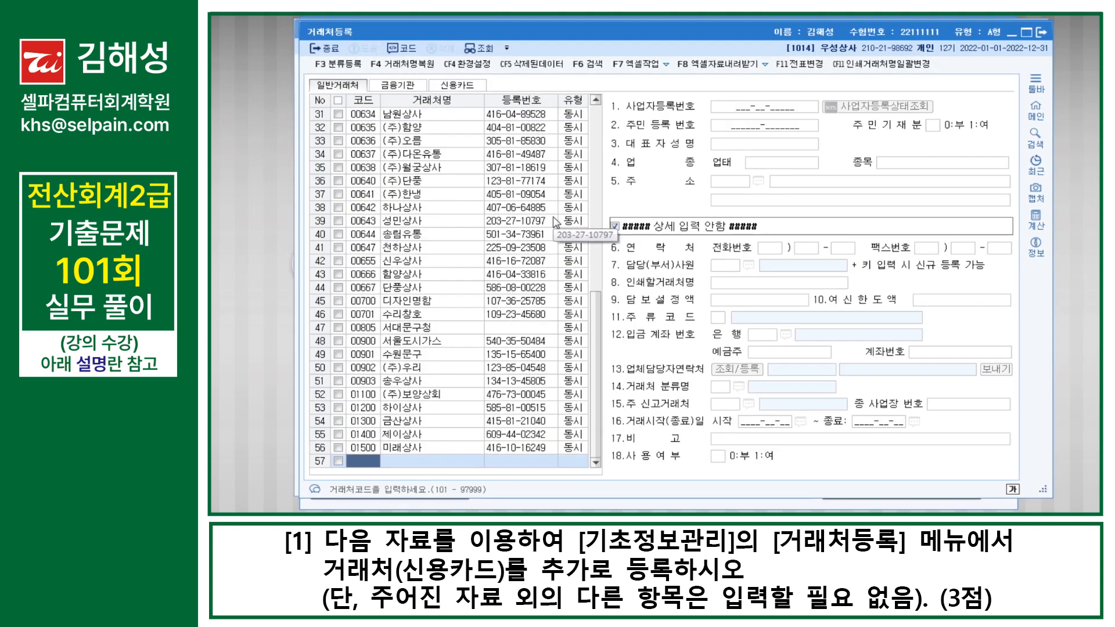
# Add a credit-card vendor (신용카드) with code 99811, name 나라카드 and type 매입
pyautogui.click(466, 87)
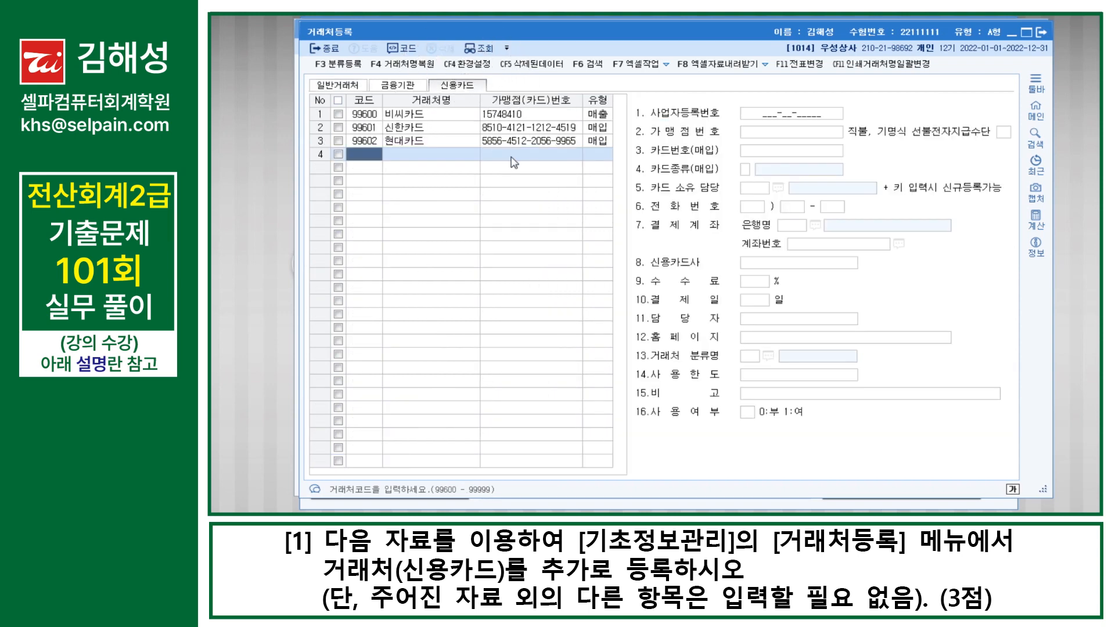
pyautogui.write('998')
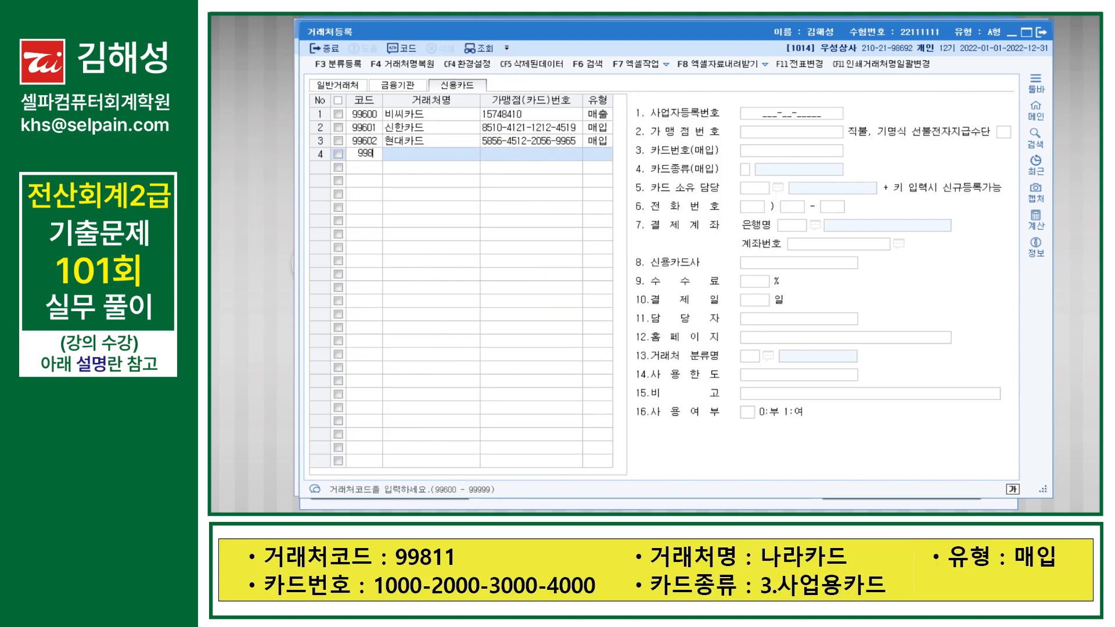
pyautogui.write('11')
pyautogui.press('Return')
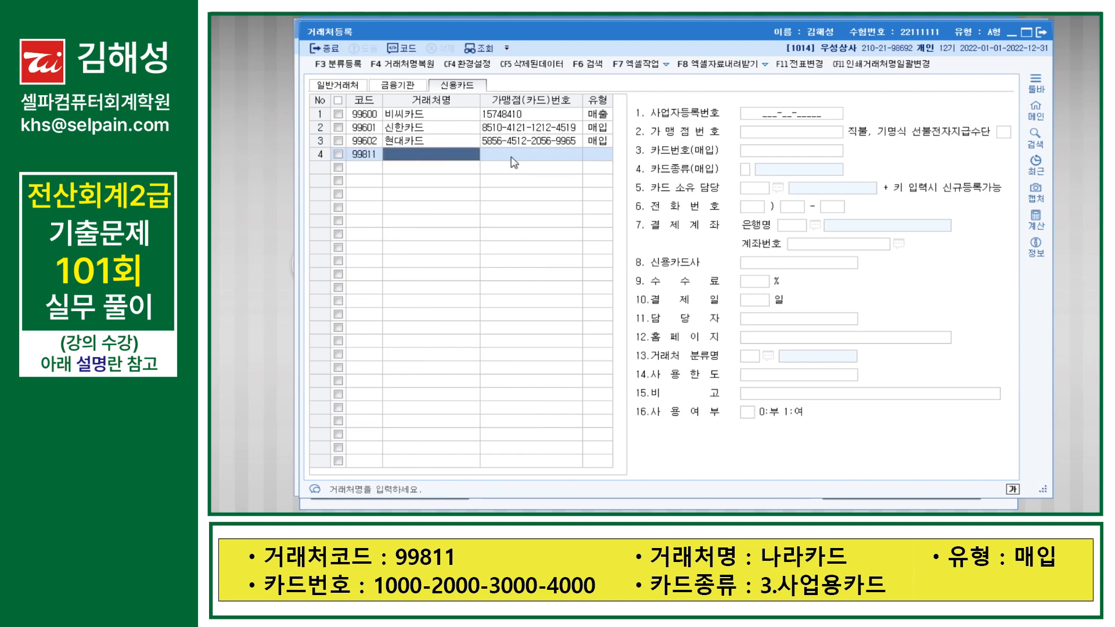
pyautogui.write('나라카드')
pyautogui.press('Return')
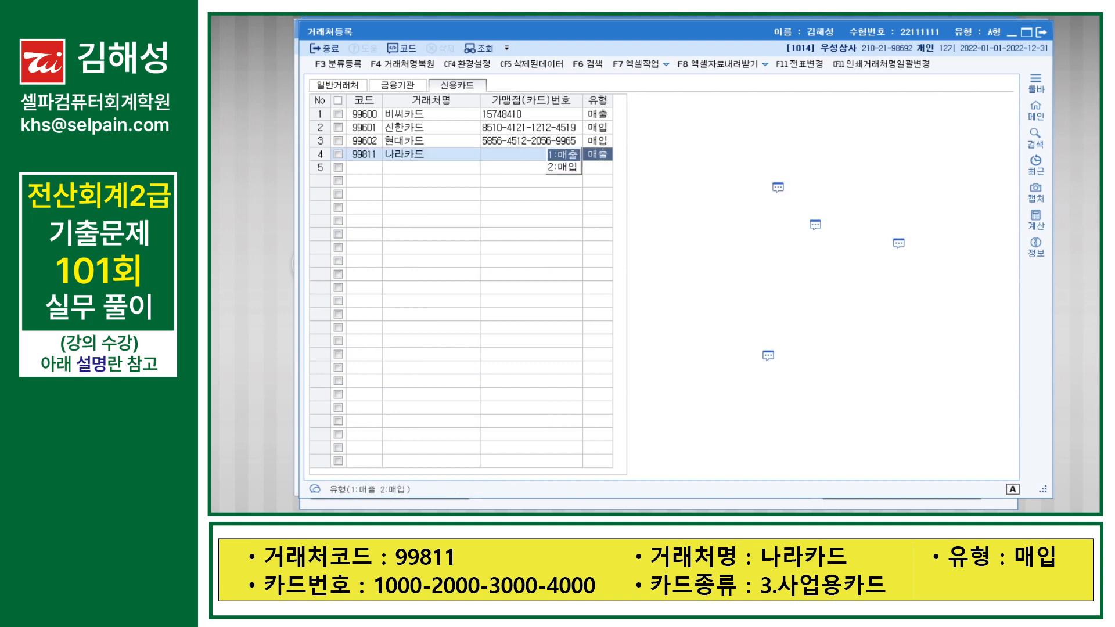
pyautogui.press('2')
pyautogui.press('Return')
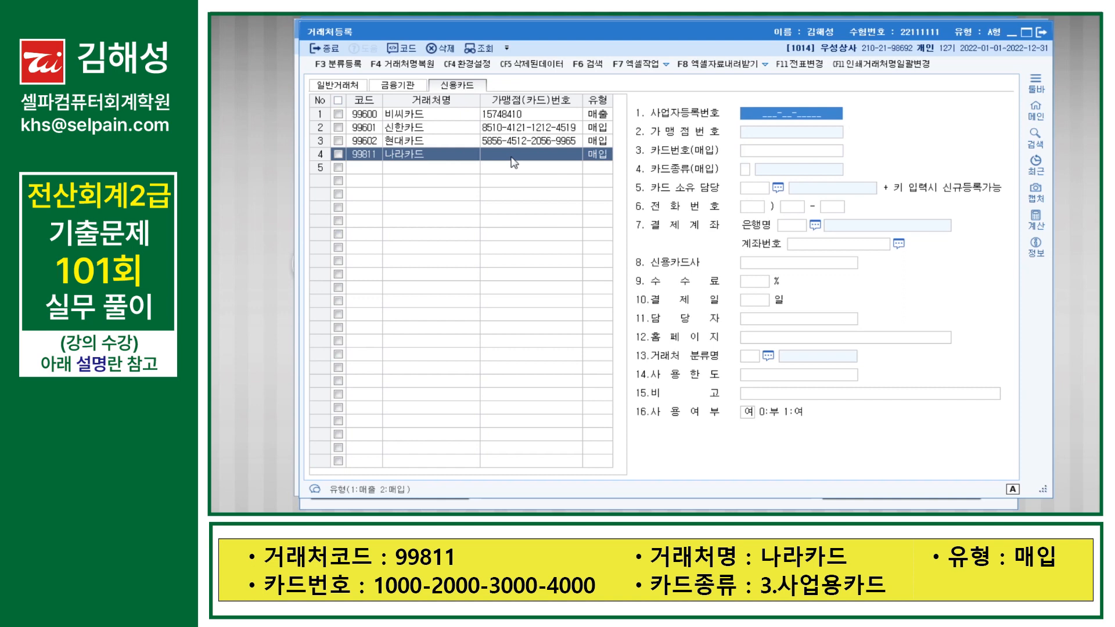
# Enter the purchase card number for 나라카드, set its card type to 3.사업용카드 and complete the record
pyautogui.press('Return')
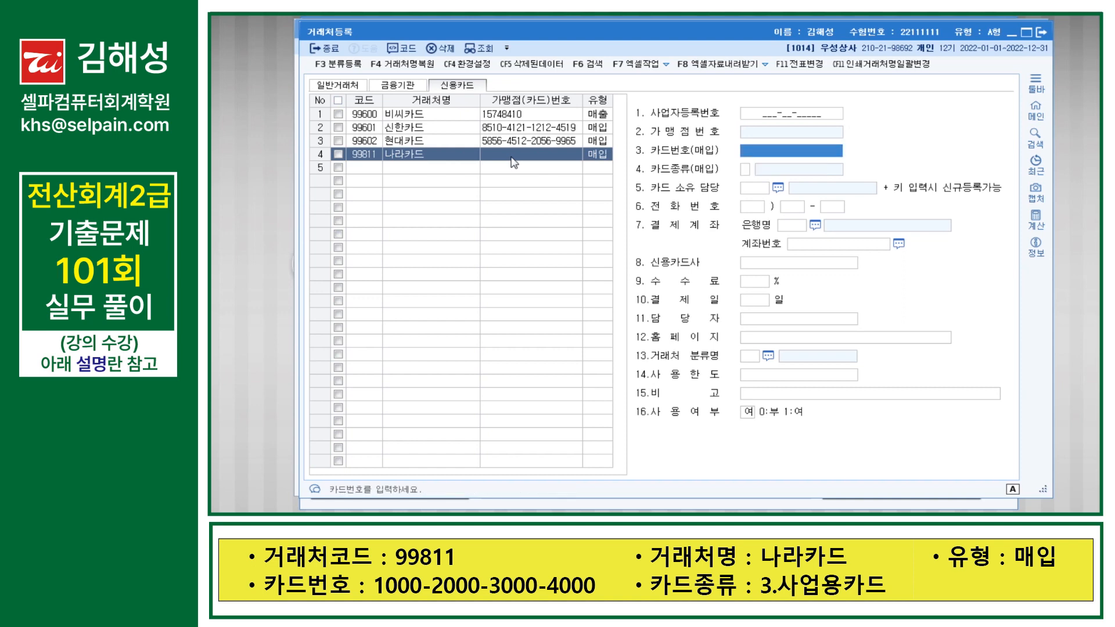
pyautogui.write('1000')
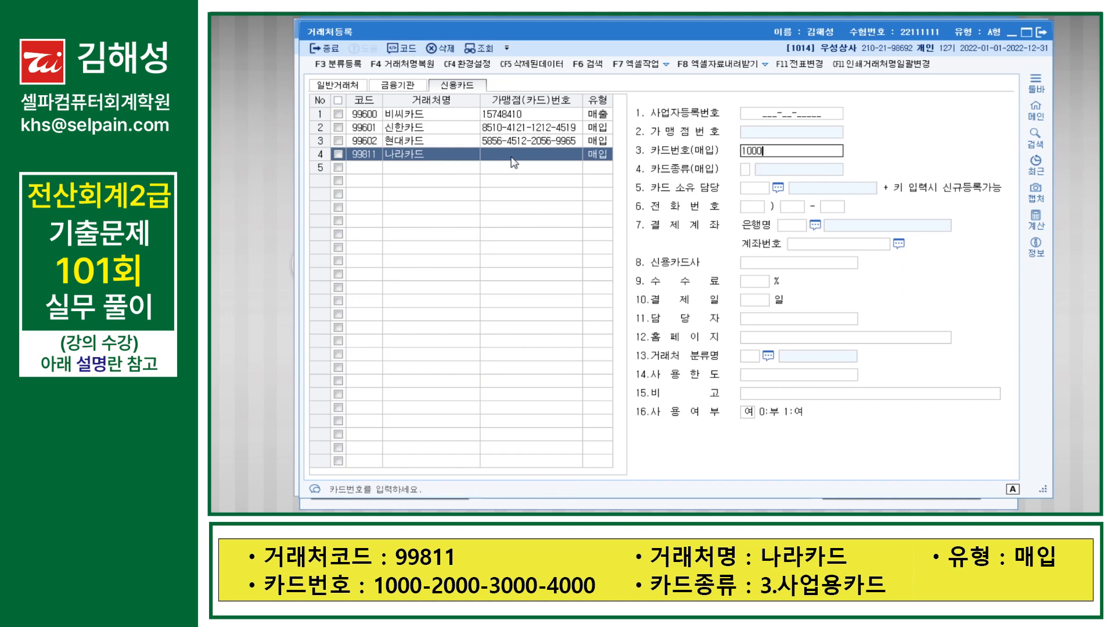
pyautogui.write('-2000-3000-4000')
pyautogui.press('Return')
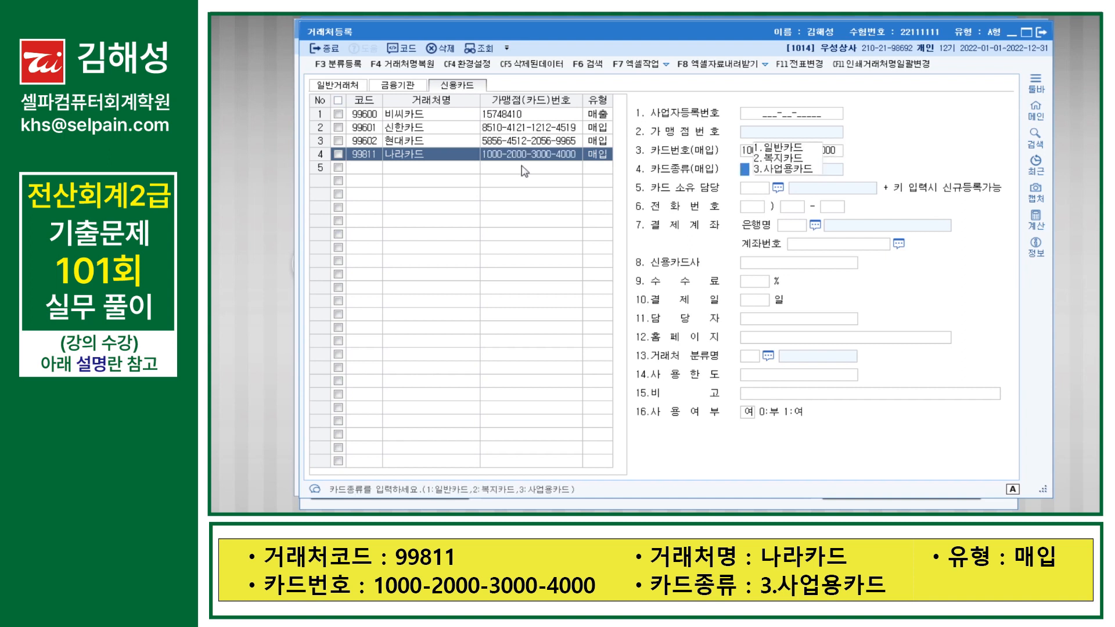
pyautogui.click(789, 169)
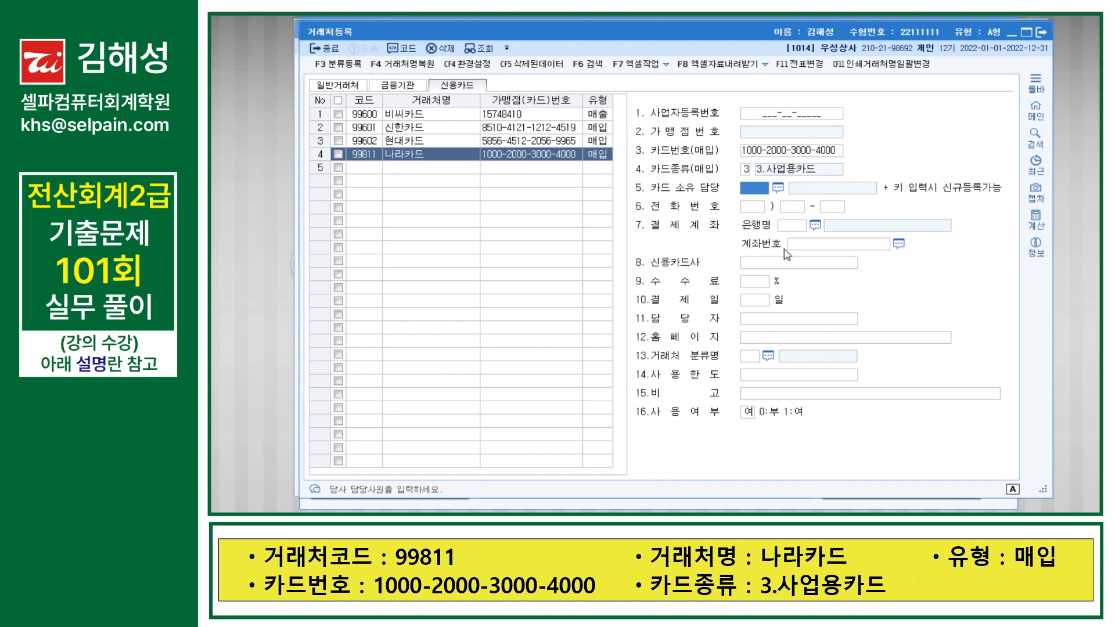
pyautogui.click(369, 168)
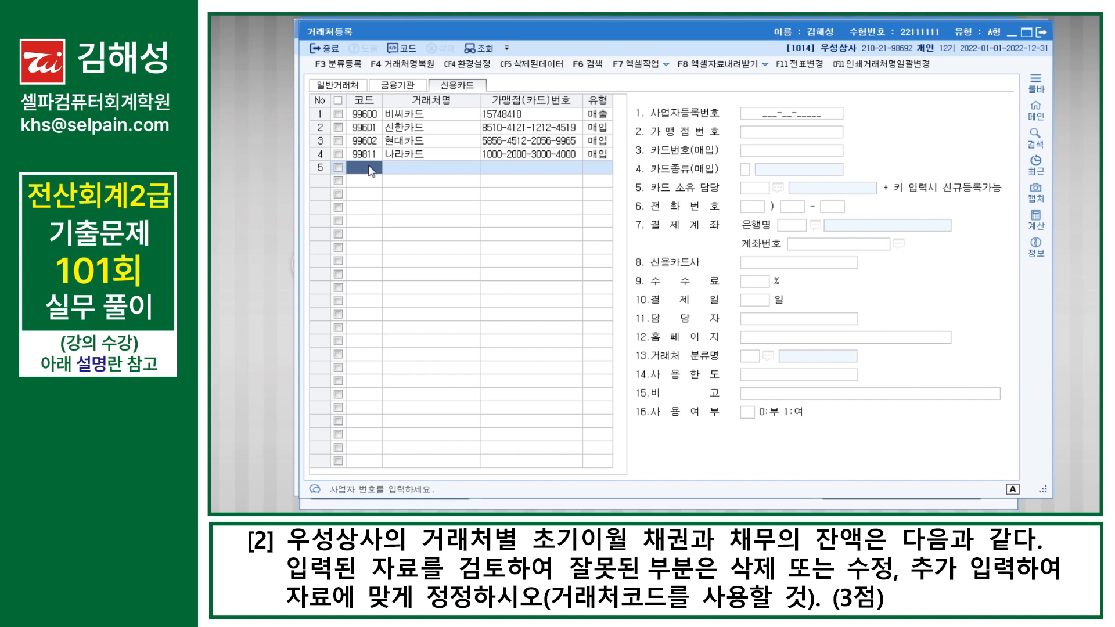
# Find menus matching ㄱㄹㅊ and open 거래처별초기이월
pyautogui.hotkey('ctrl', 'Return')
pyautogui.write('ㄱㄹㅊ')
pyautogui.press('Return')
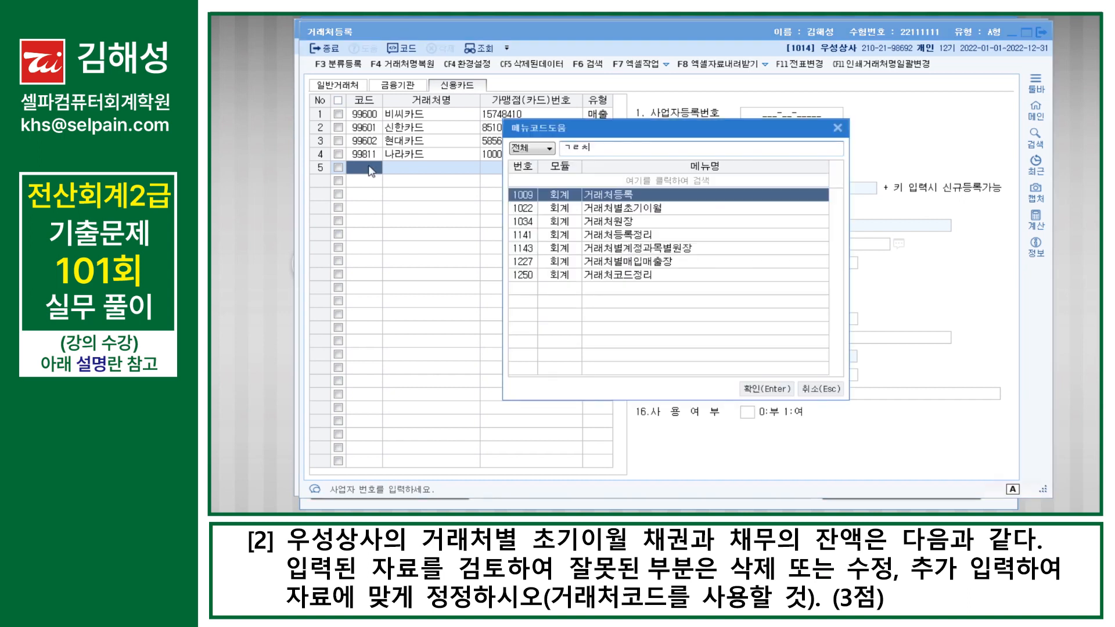
pyautogui.press('Down')
pyautogui.press('Return')
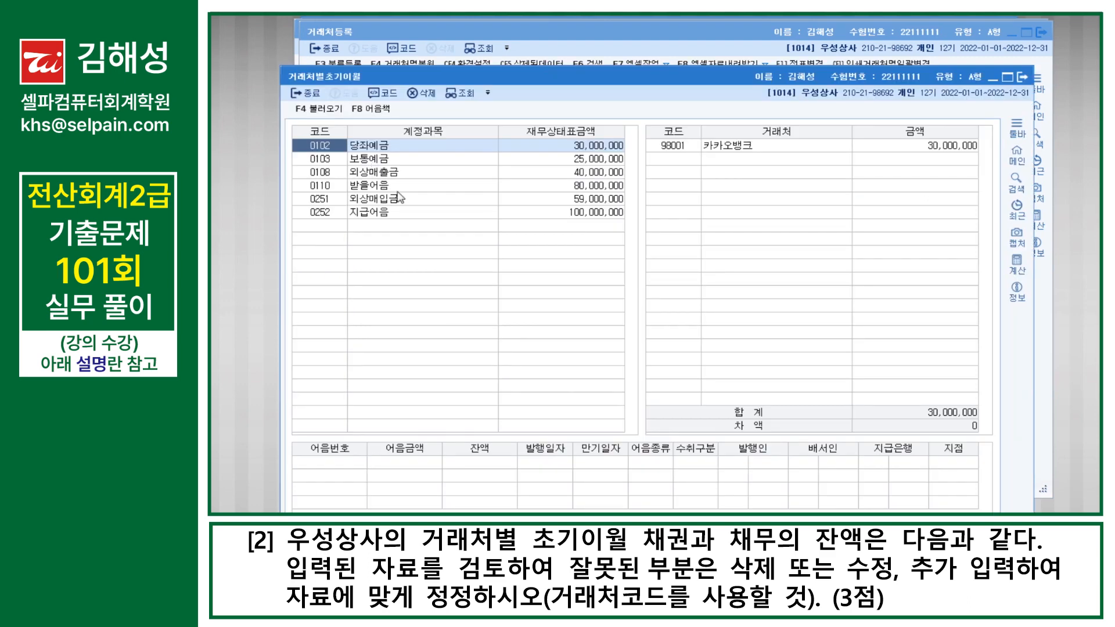
# Under 외상매출금, set the opening balance of 유통상사 to 10,000,000 and of 브런치상사 to 20,000,000
pyautogui.click(399, 173)
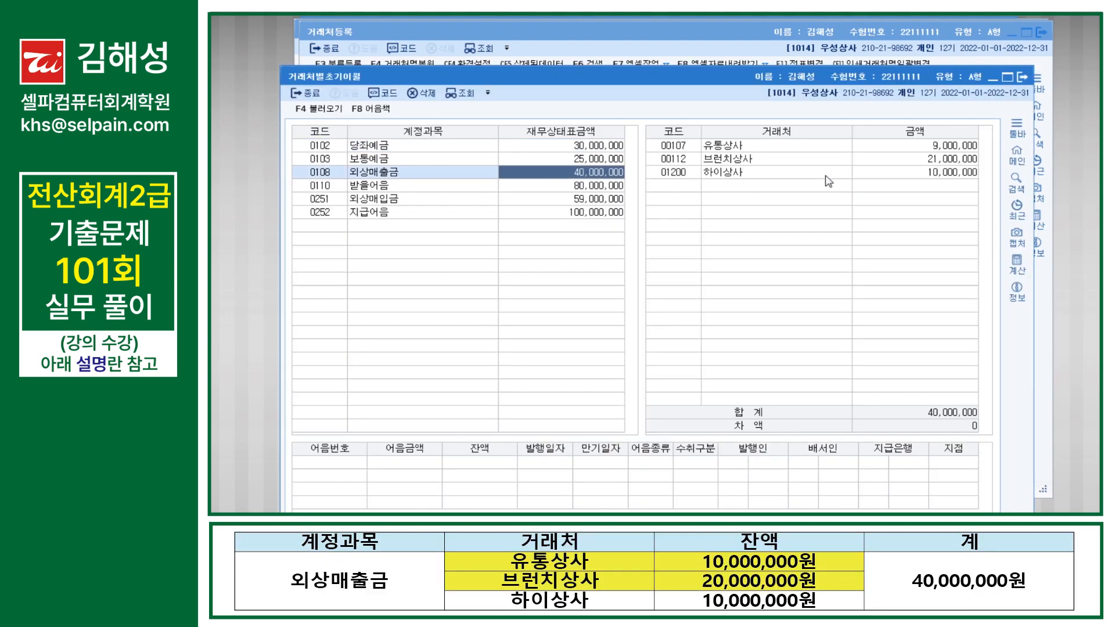
pyautogui.click(823, 147)
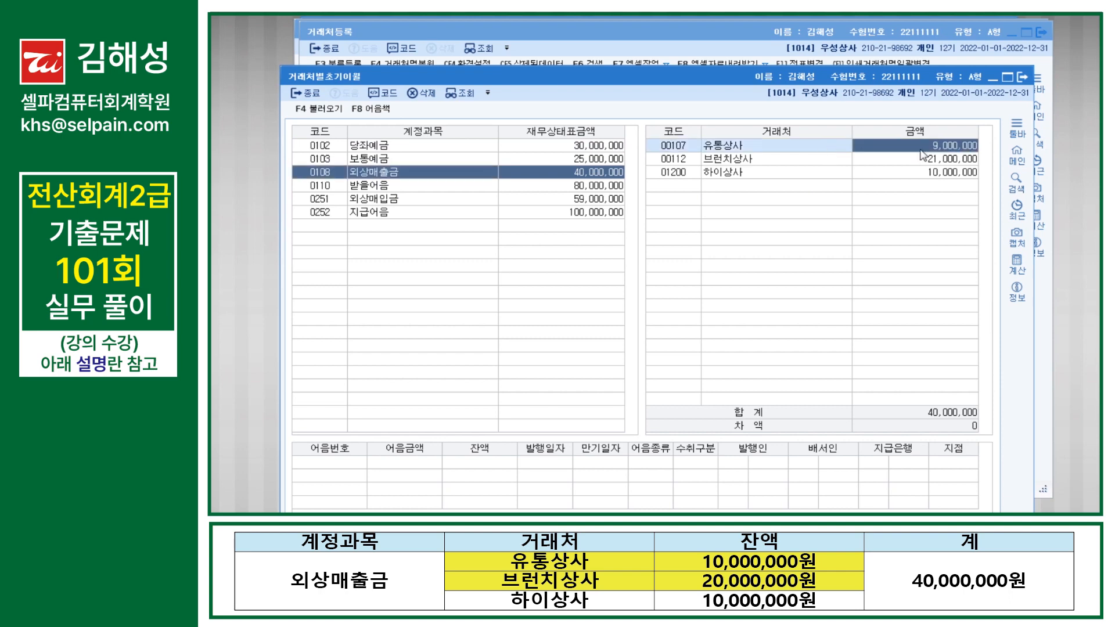
pyautogui.write('10000000')
pyautogui.press('Return')
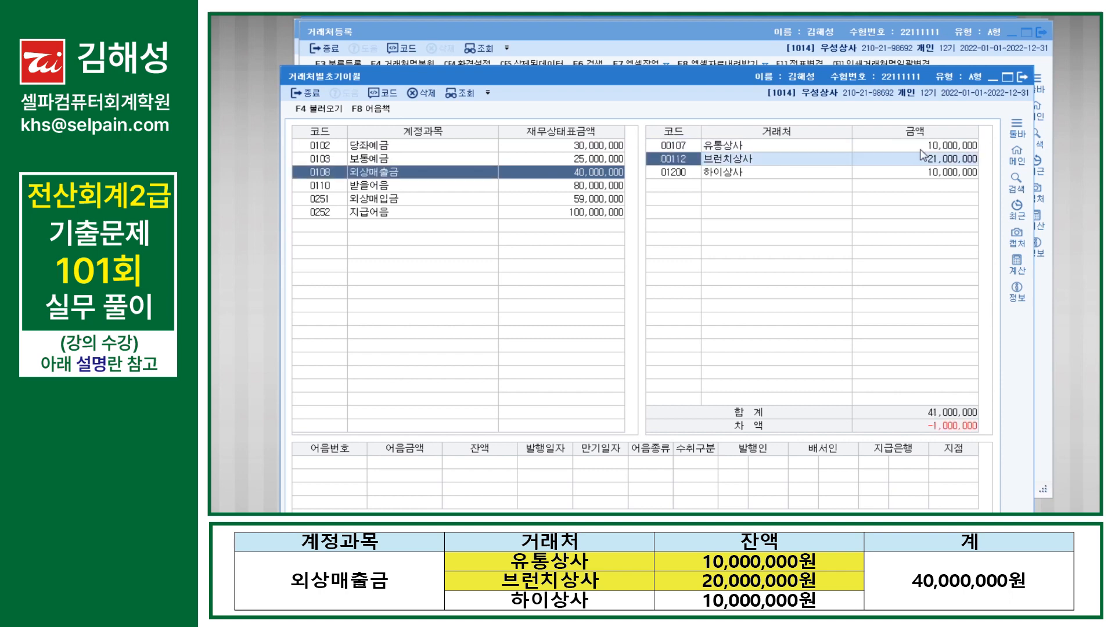
pyautogui.press('Return')
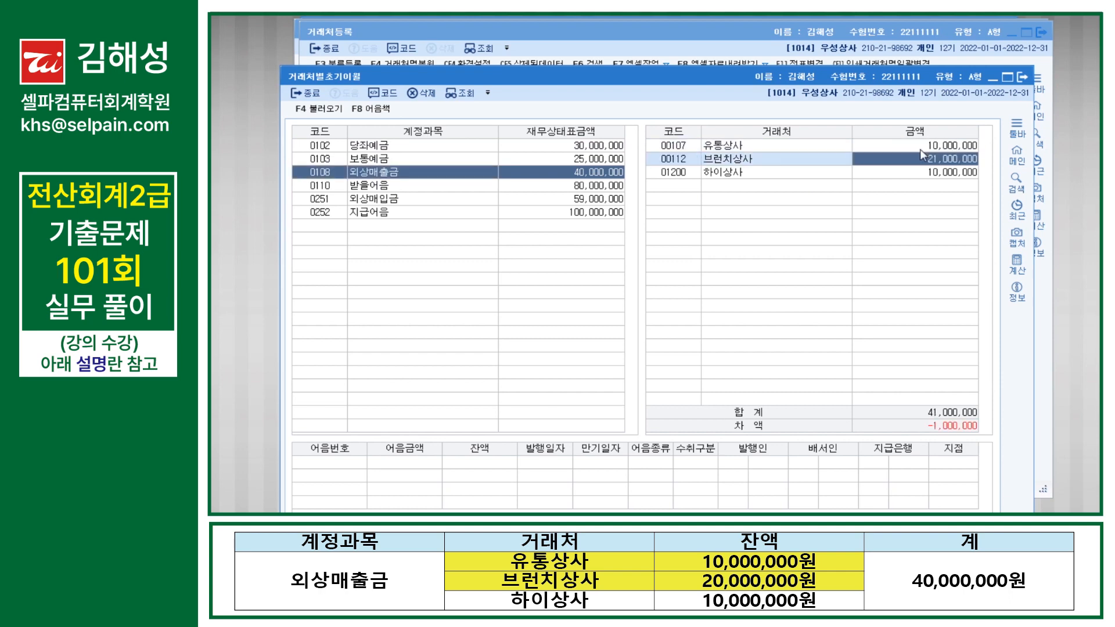
pyautogui.write('20000000')
pyautogui.press('Return')
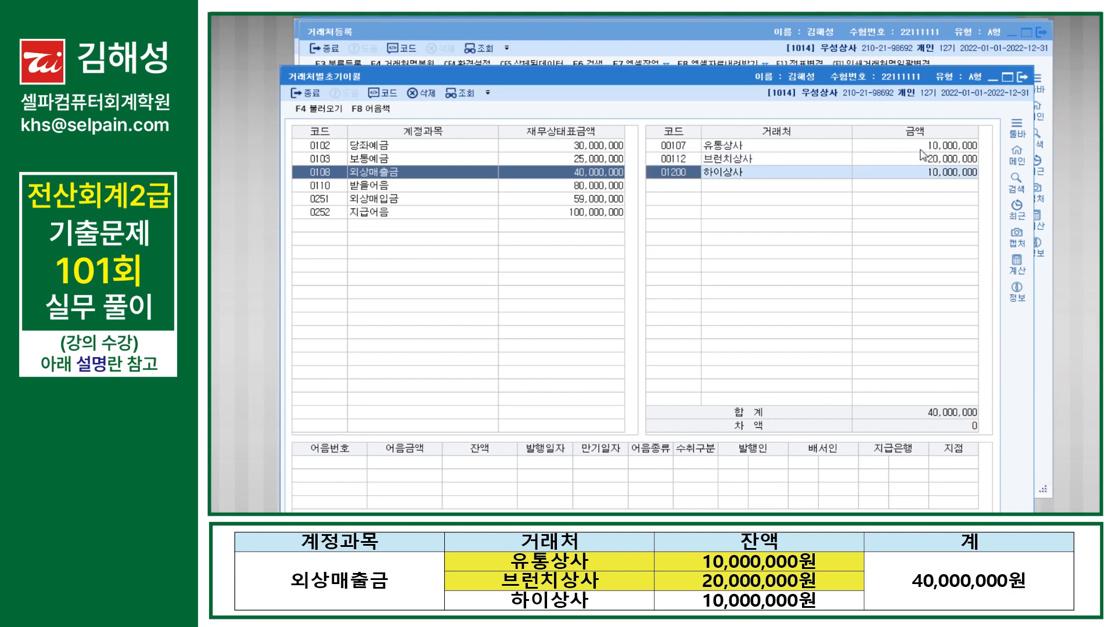
pyautogui.press('Return')
pyautogui.press('Return')
pyautogui.press('Escape')
# Under 외상매입금, add vendor 순임상사 with an opening balance of 20,000,000
pyautogui.press('Down')
pyautogui.press('Down')
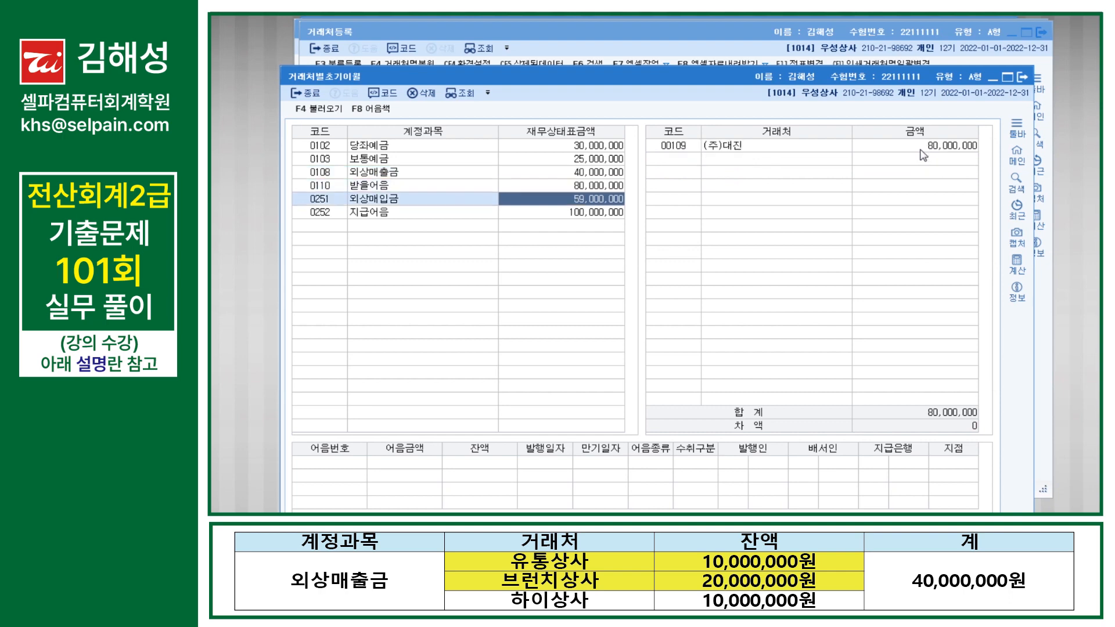
pyautogui.press('Return')
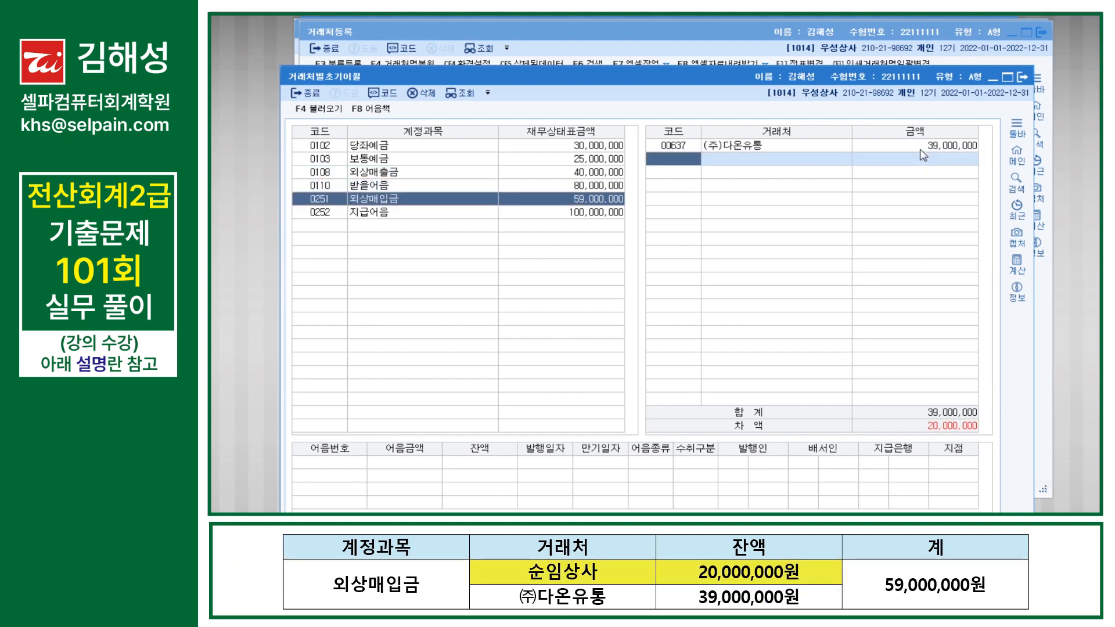
pyautogui.press('F2')
pyautogui.write('순이ㅁ')
pyautogui.press('Return')
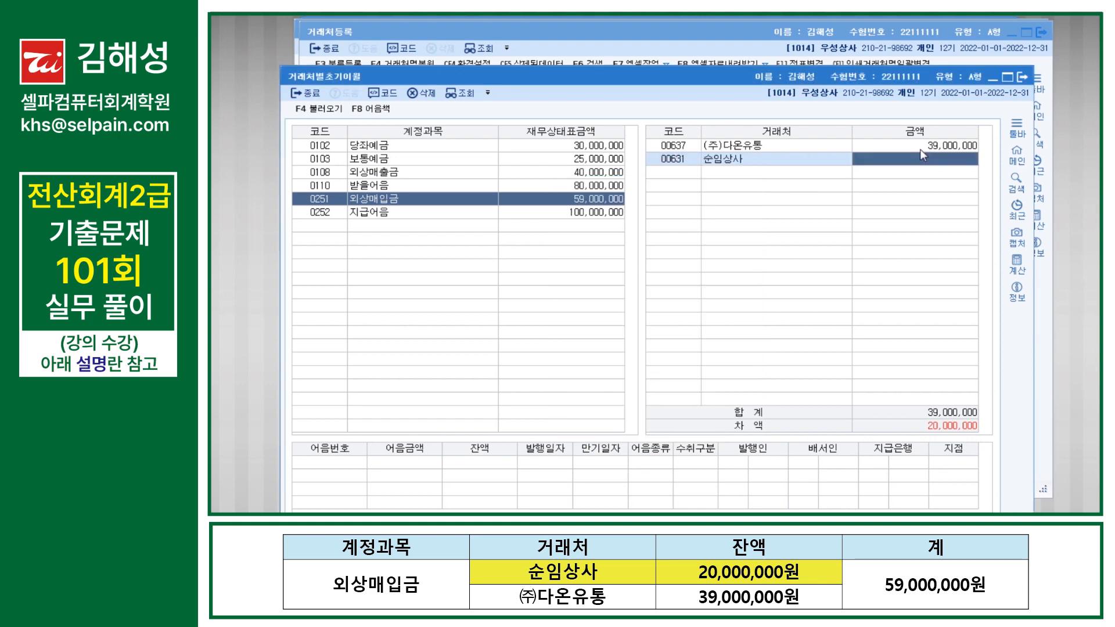
pyautogui.write('20000000')
pyautogui.press('Return')
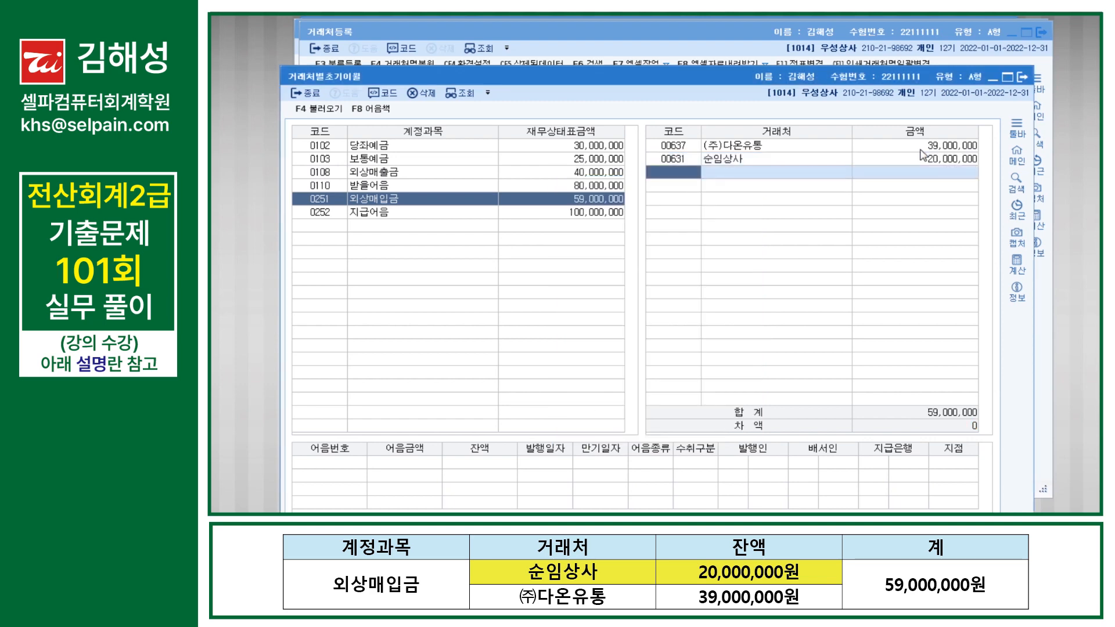
pyautogui.press('Left')
pyautogui.press('Down')
pyautogui.press('Up')
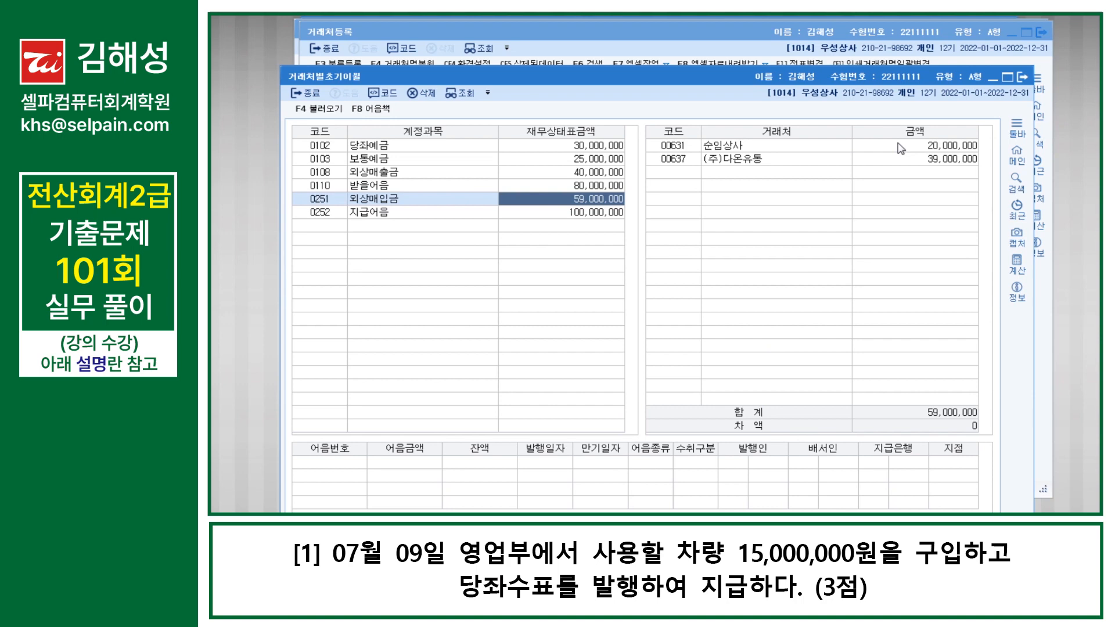
# Close the opening-balance and vendor registration windows and open 일반전표입력
pyautogui.press('Escape')
pyautogui.press('Escape')
pyautogui.hotkey('ctrl', 'Return')
pyautogui.write('dq')
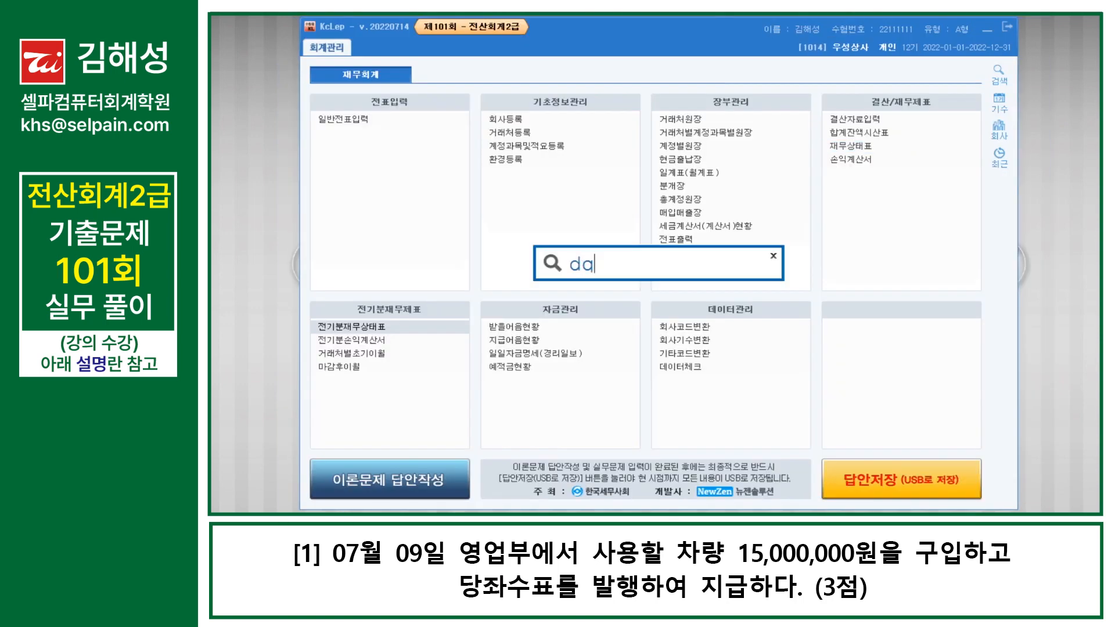
pyautogui.press('Return')
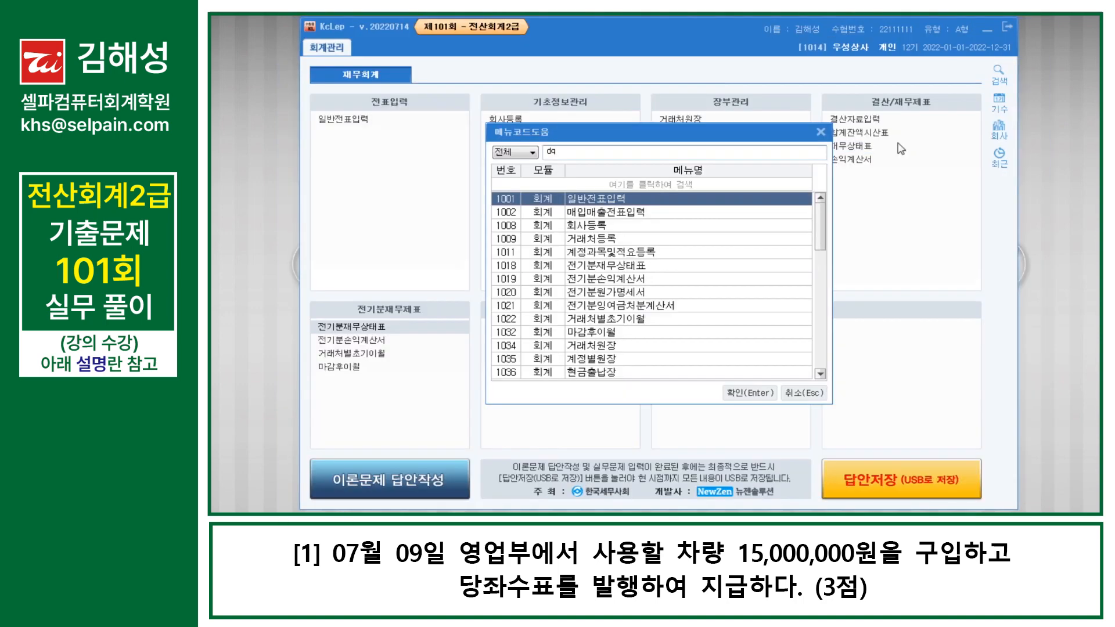
pyautogui.press('Return')
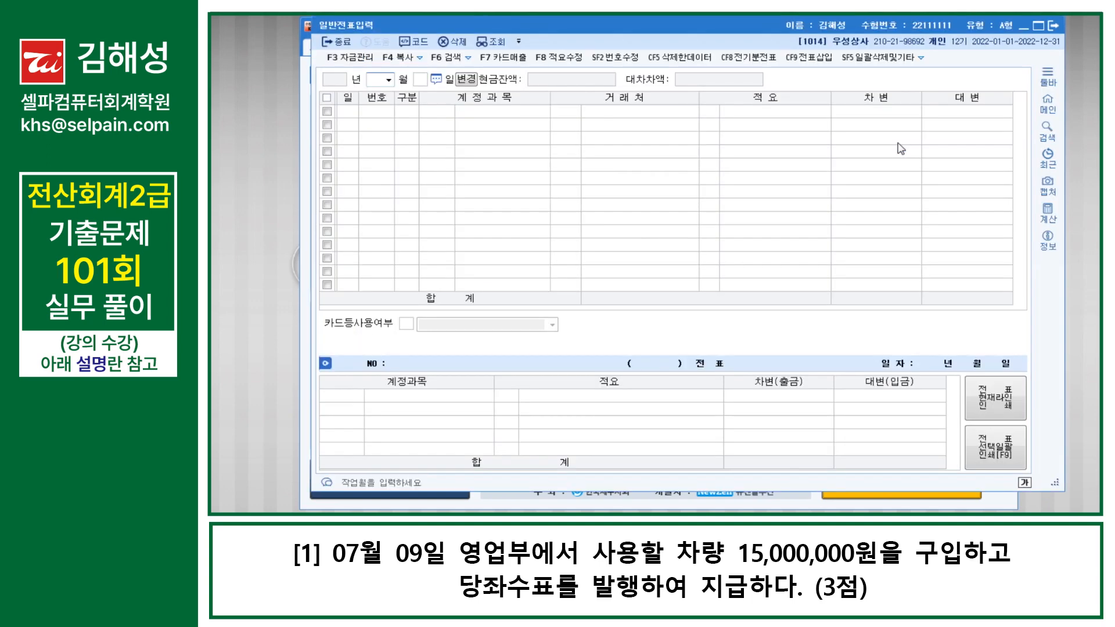
# Set the voucher date to July 9 and enter a 차변 line of 15,000,000 for account 208 차량운반구
pyautogui.write('07')
pyautogui.press('Return')
pyautogui.write('9')
pyautogui.press('Return')
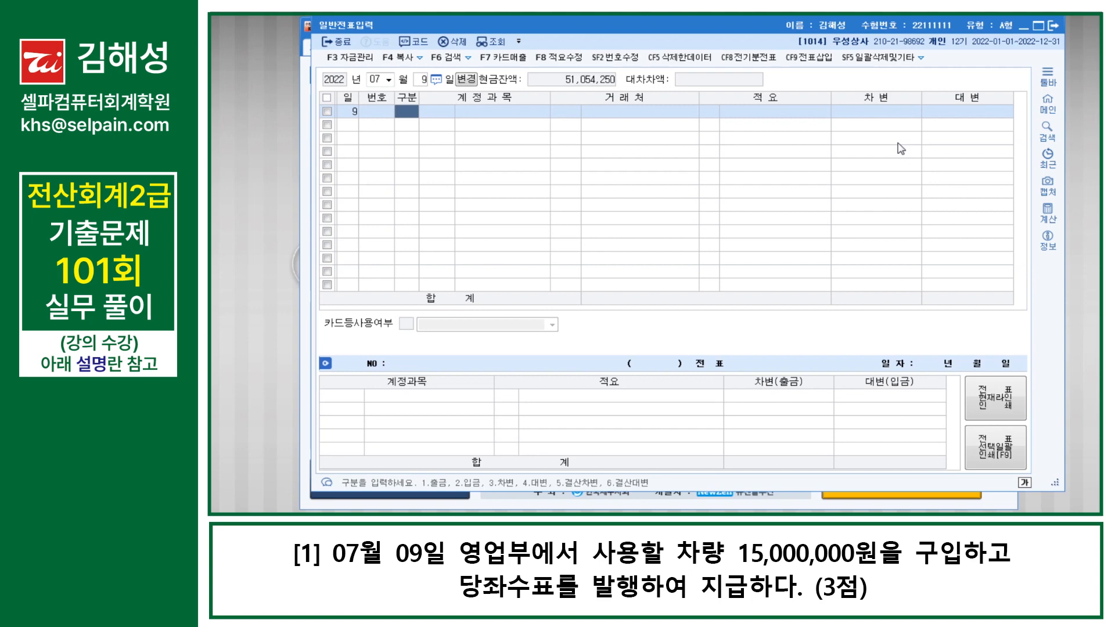
pyautogui.write('3')
pyautogui.press('Return')
pyautogui.write('208')
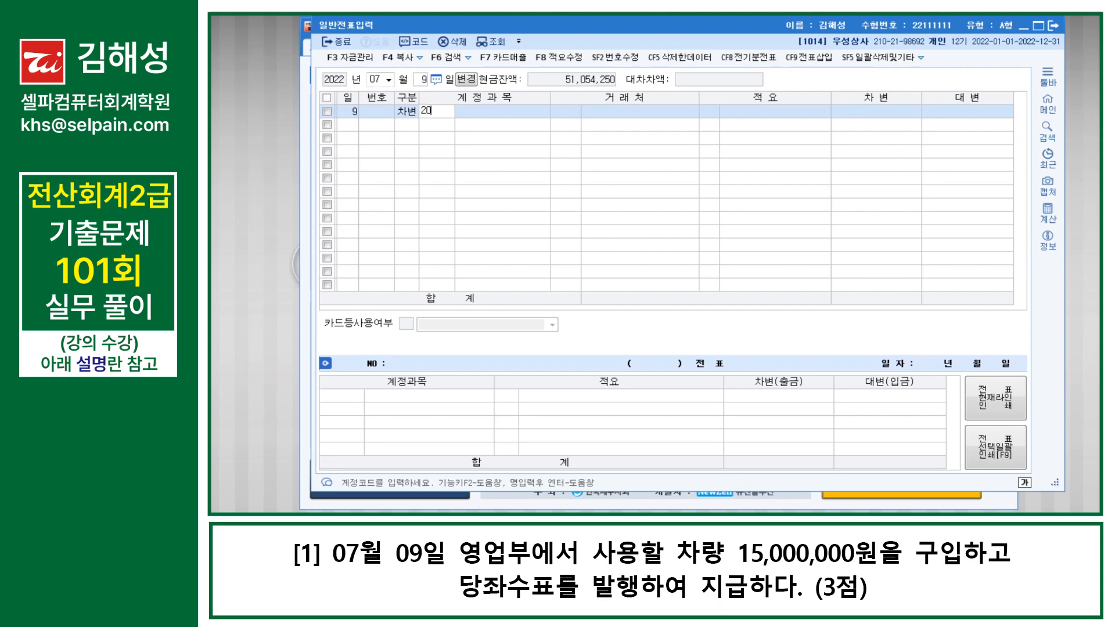
pyautogui.press('Return')
pyautogui.press('Return')
pyautogui.press('Return')
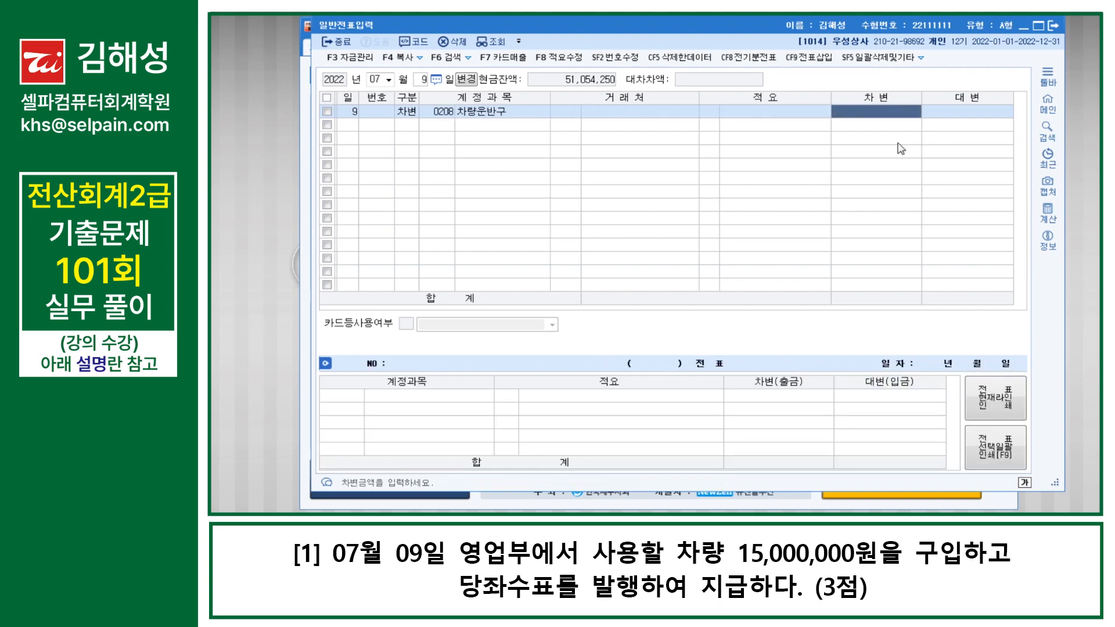
pyautogui.write('15000000')
pyautogui.press('Return')
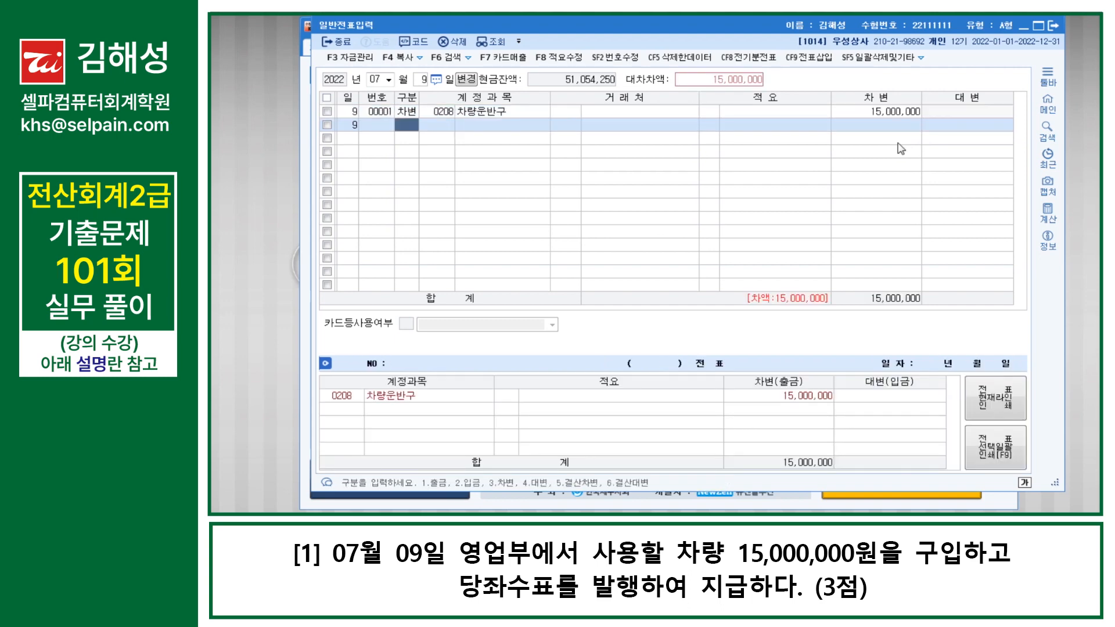
# Complete the July 9 voucher with a 대변 line of 15,000,000 for account 102 당좌예금
pyautogui.write('4')
pyautogui.press('Return')
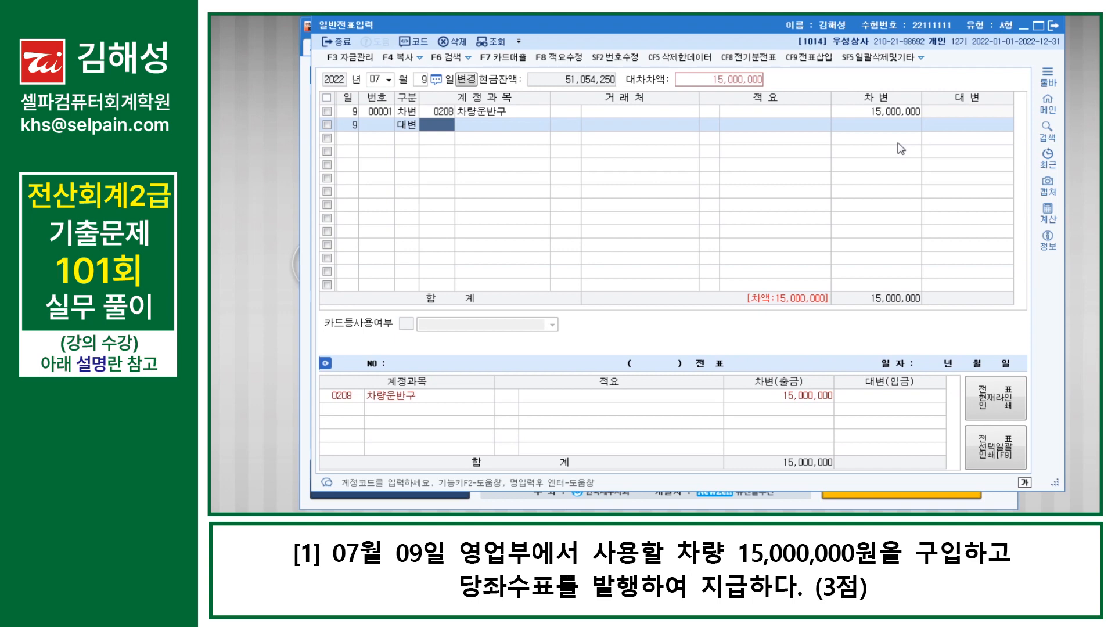
pyautogui.write('102')
pyautogui.press('Return')
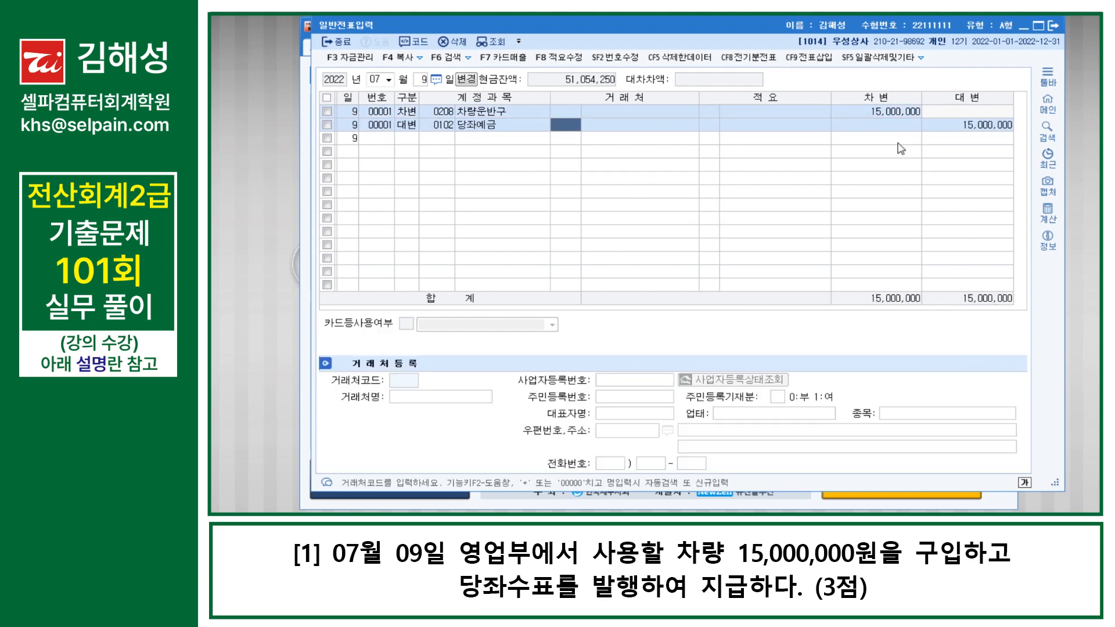
pyautogui.press('Return')
pyautogui.press('Return')
pyautogui.press('Return')
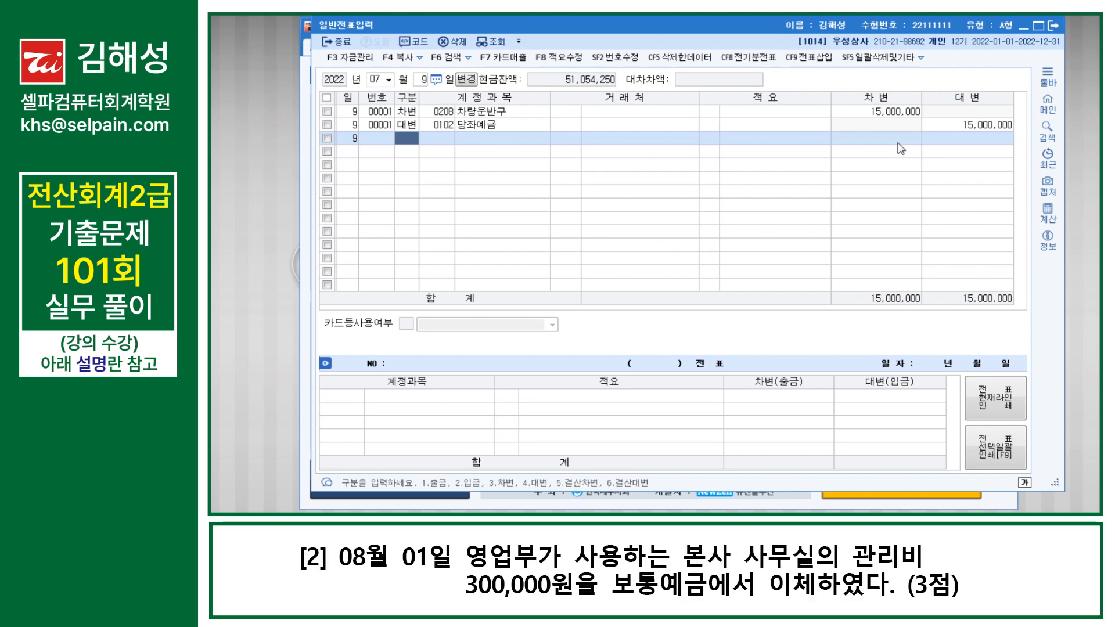
# Switch the 일반전표입력 voucher date to August 1
pyautogui.press('Escape')
pyautogui.press('Escape')
pyautogui.write('8')
pyautogui.press('Return')
pyautogui.write('1')
pyautogui.press('Return')
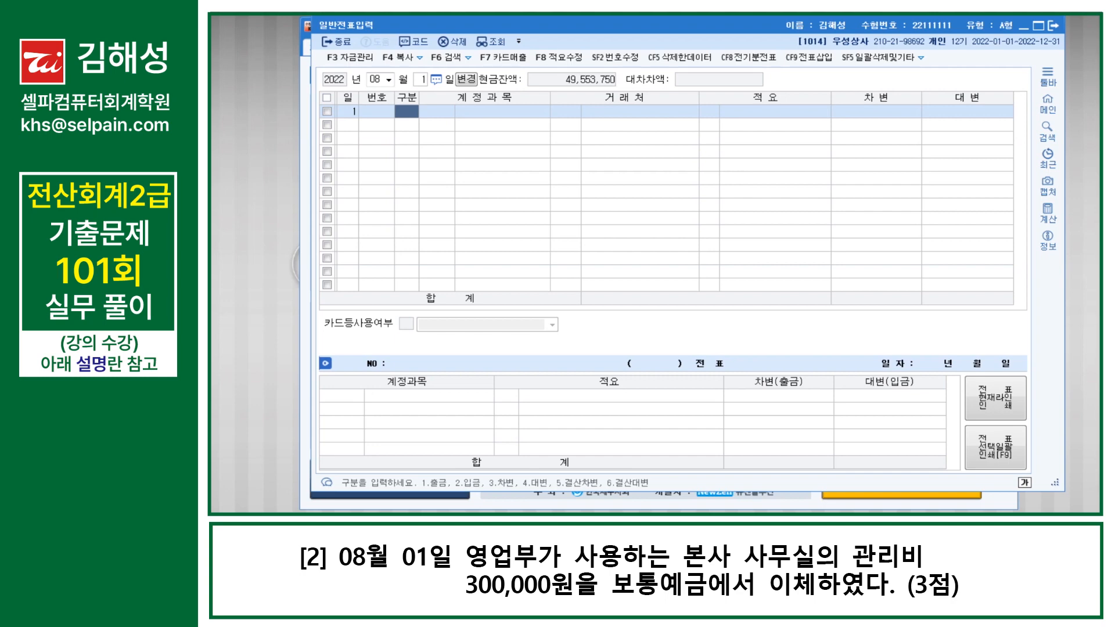
# Enter a 대변 line of 300,000 for account 103 보통예금 on August 1
pyautogui.write('4')
pyautogui.press('Return')
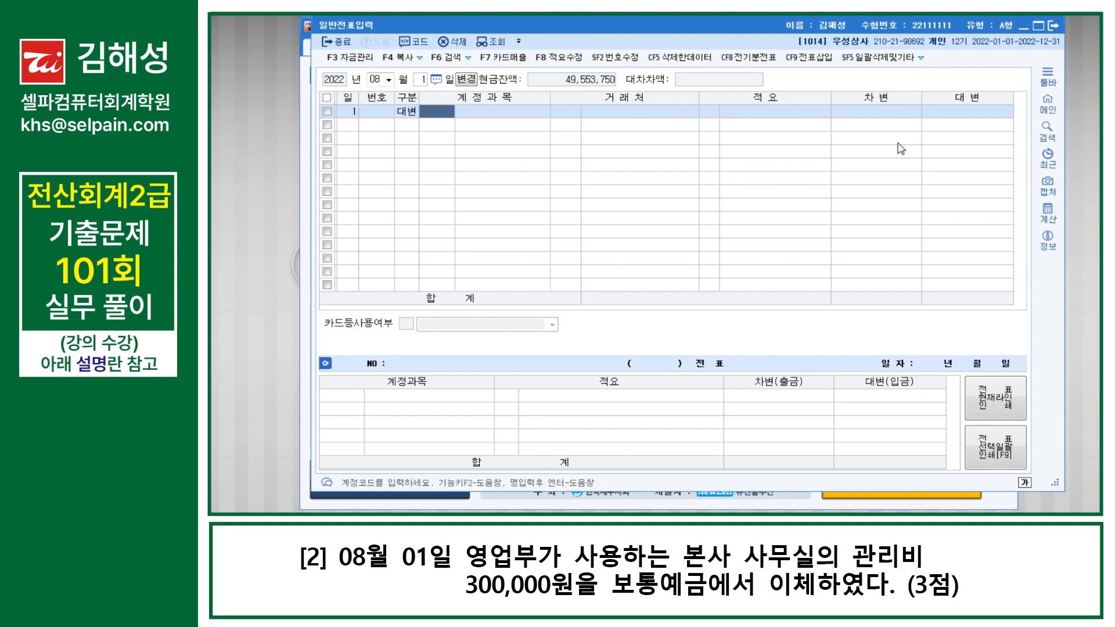
pyautogui.write('103')
pyautogui.press('Return')
pyautogui.press('Return')
pyautogui.press('Return')
pyautogui.press('Return')
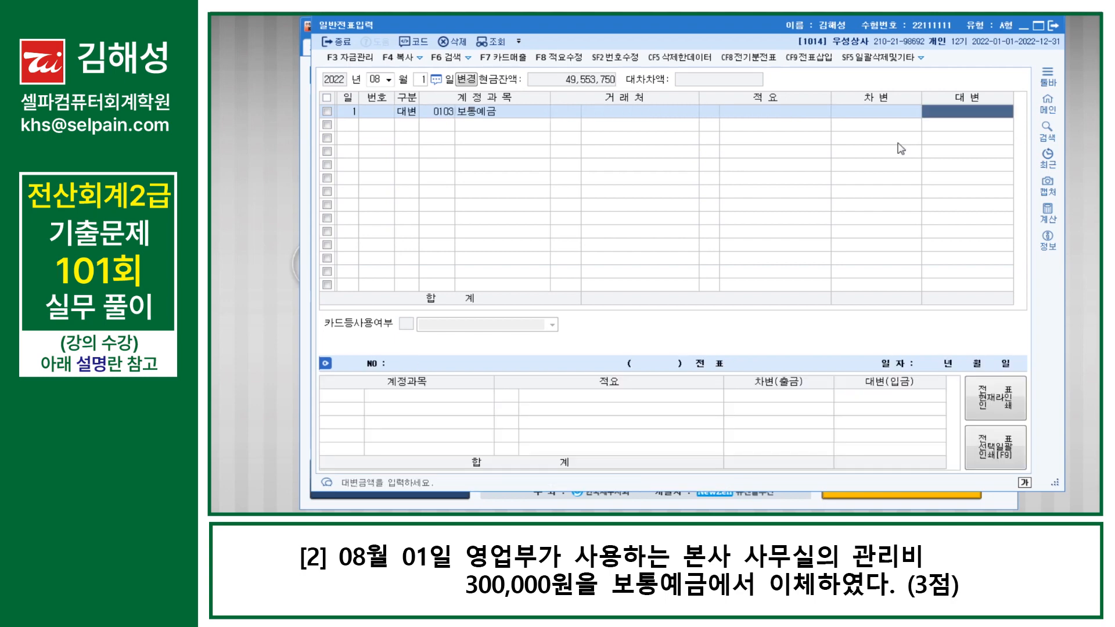
pyautogui.write('300000')
pyautogui.press('Return')
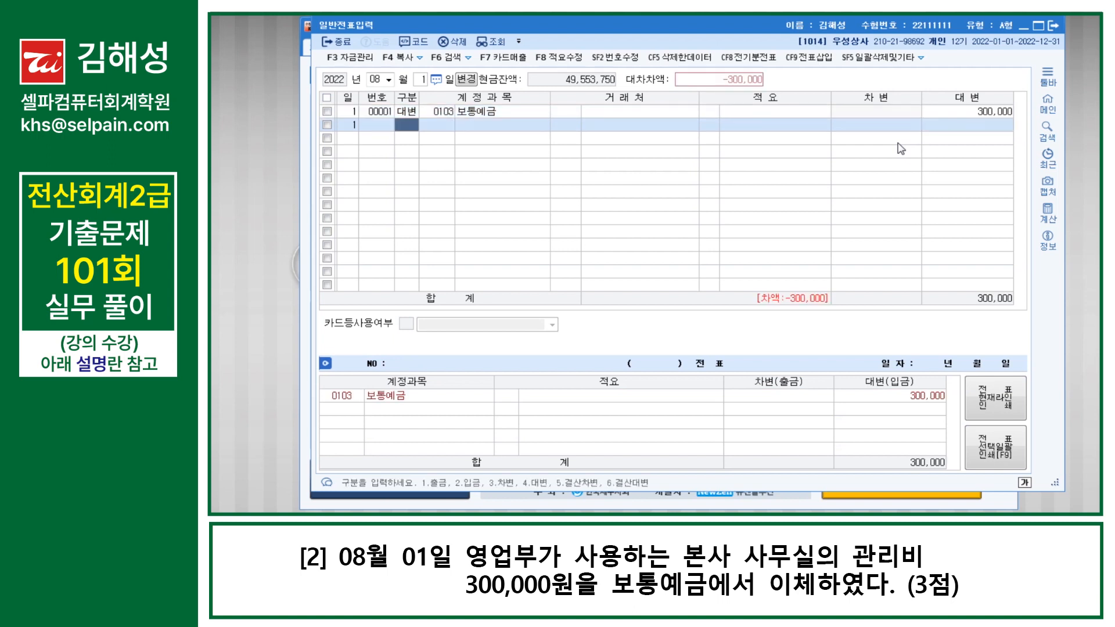
# Complete the August 1 voucher with a 차변 line of 300,000 for account 837 건물관리비
pyautogui.write('3')
pyautogui.press('Return')
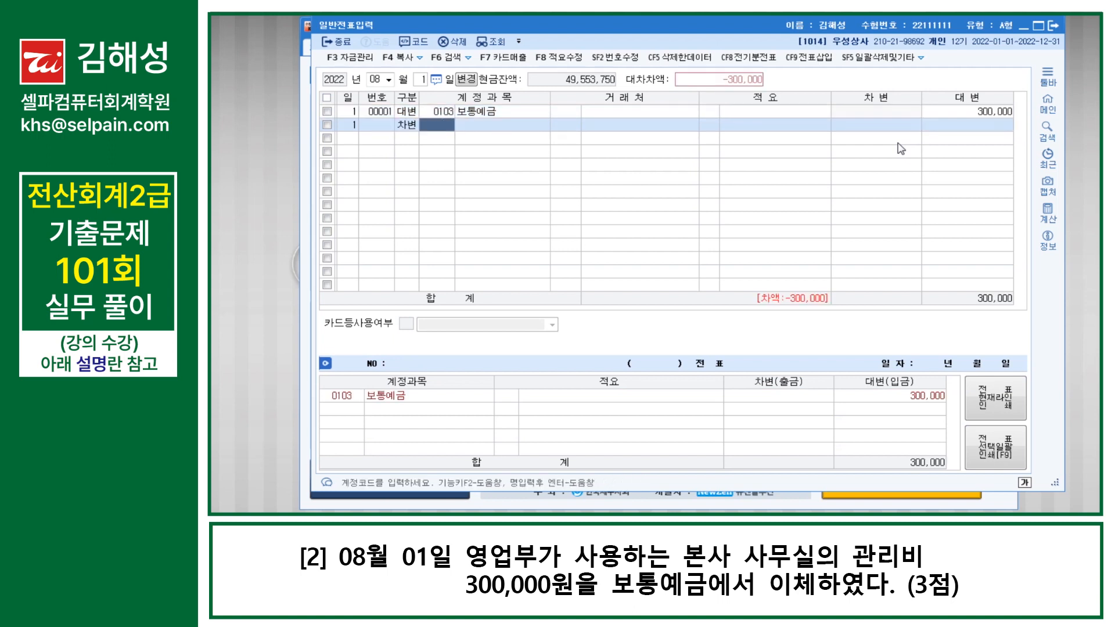
pyautogui.write('관리비')
pyautogui.press('Return')
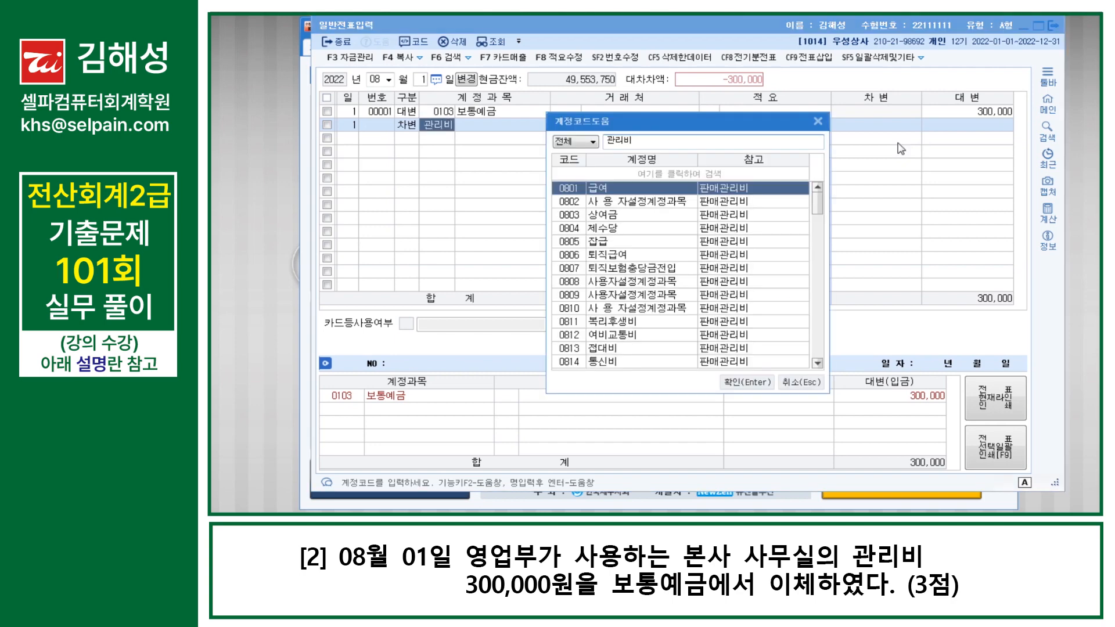
pyautogui.press('BackSpace')
pyautogui.press('BackSpace')
pyautogui.press('BackSpace')
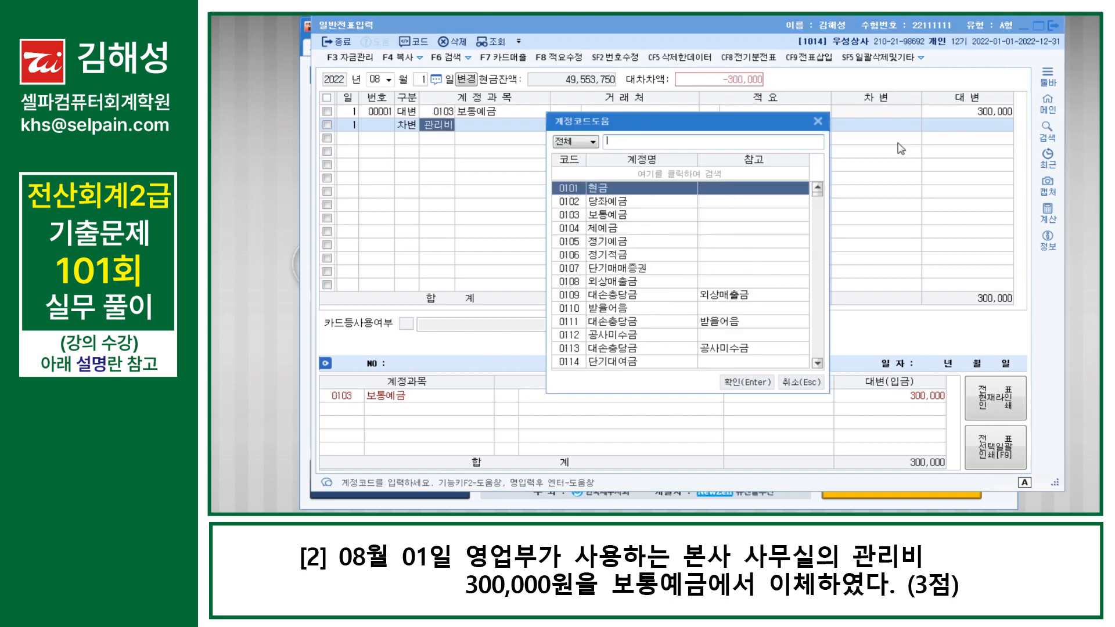
pyautogui.write('건물')
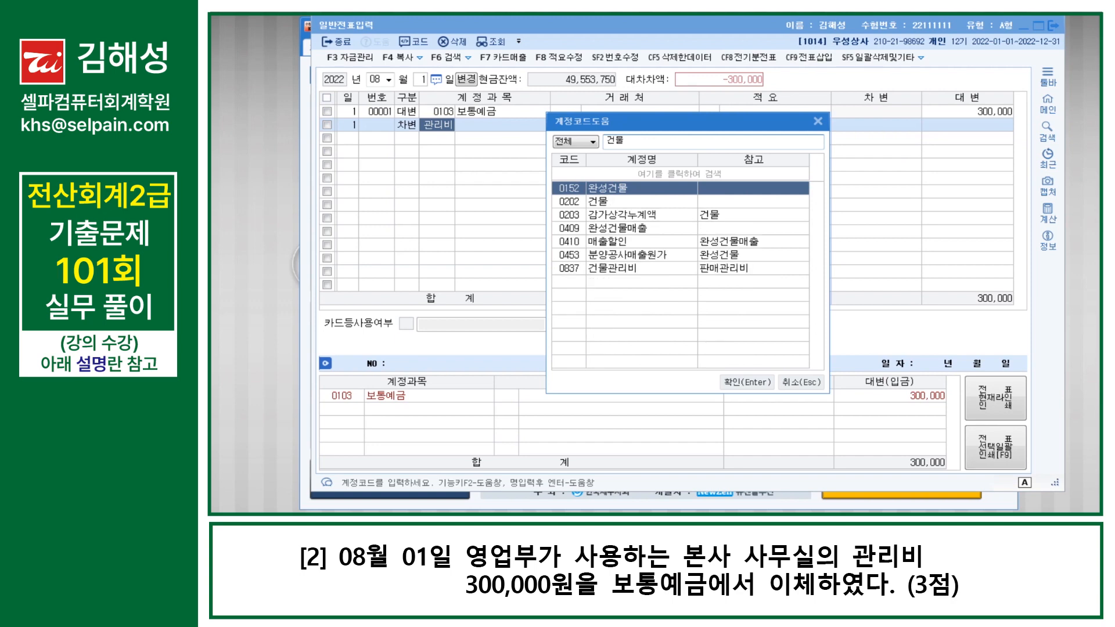
pyautogui.press('Down')
pyautogui.press('Down')
pyautogui.press('Down')
pyautogui.press('Down')
pyautogui.press('Down')
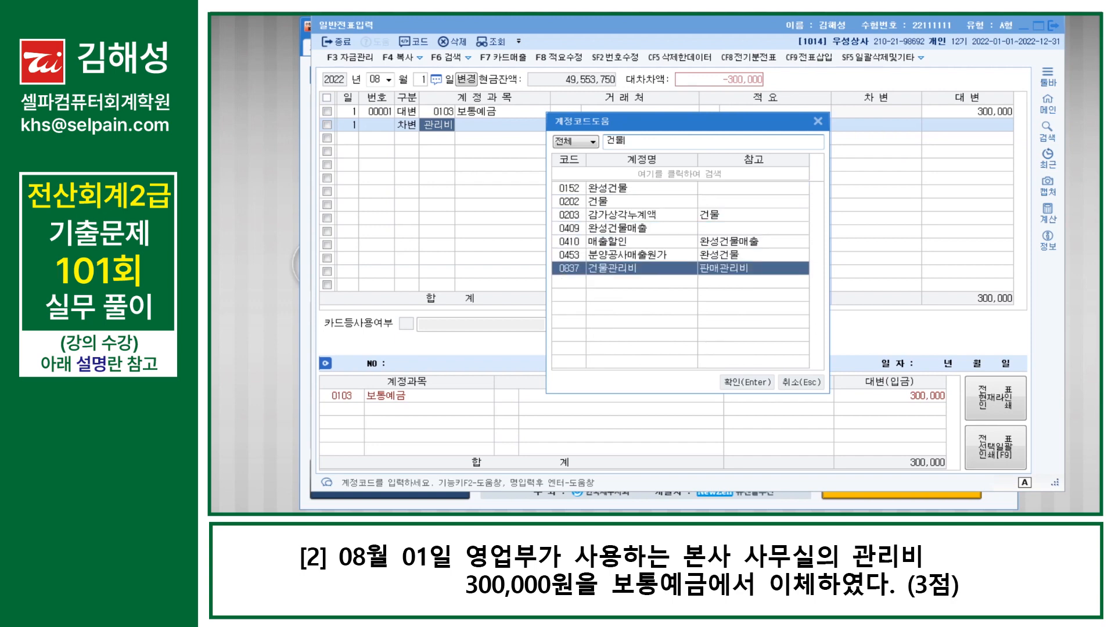
pyautogui.press('Return')
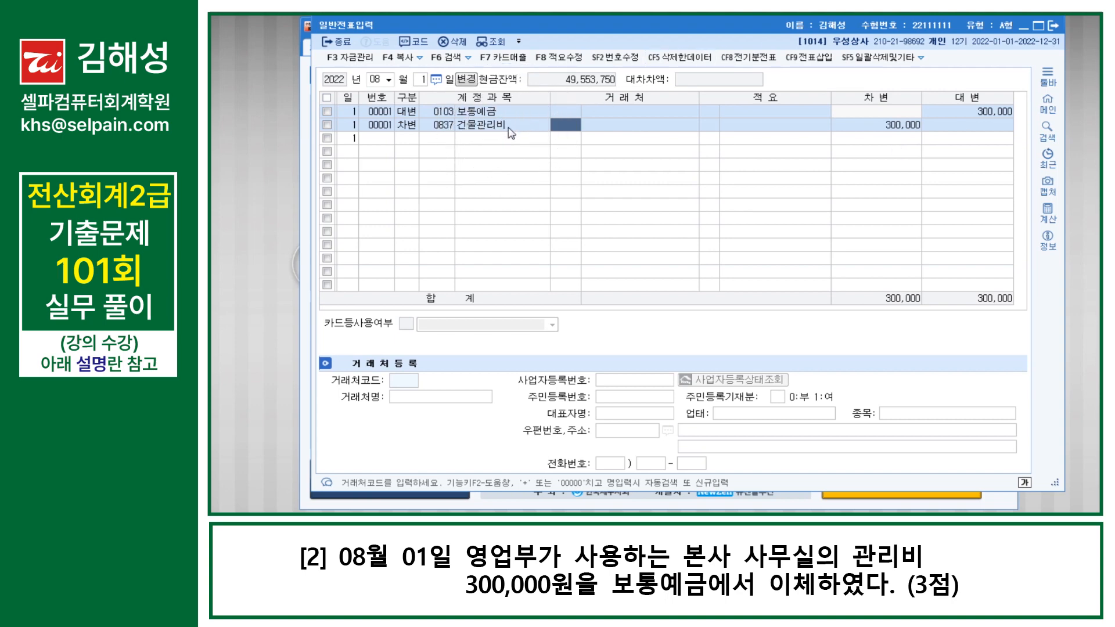
pyautogui.press('Return')
pyautogui.press('Return')
pyautogui.press('Return')
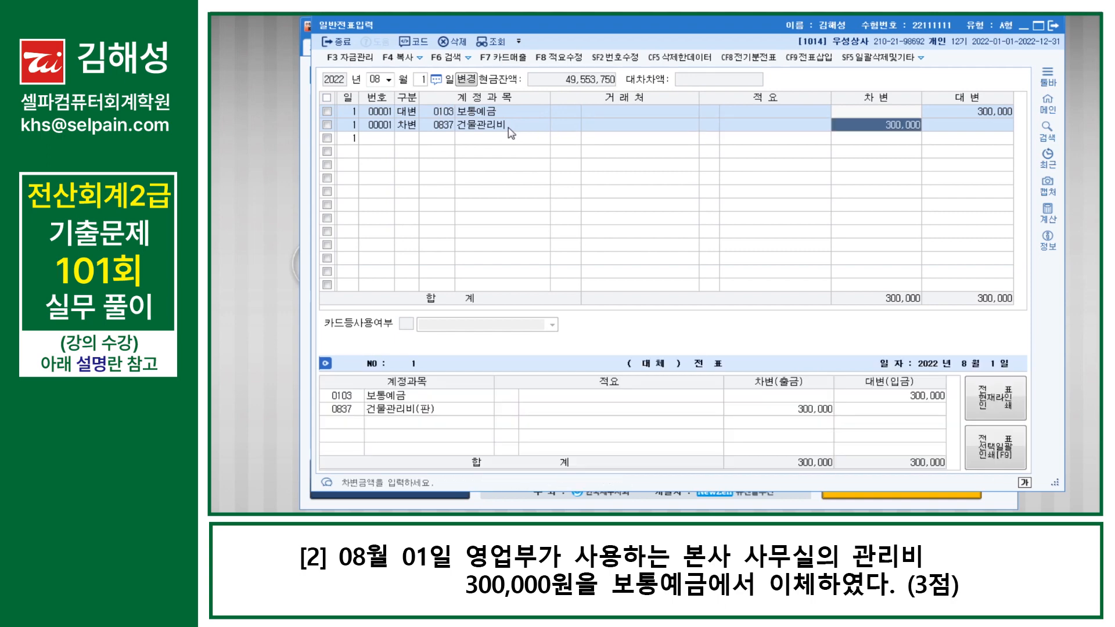
pyautogui.press('Return')
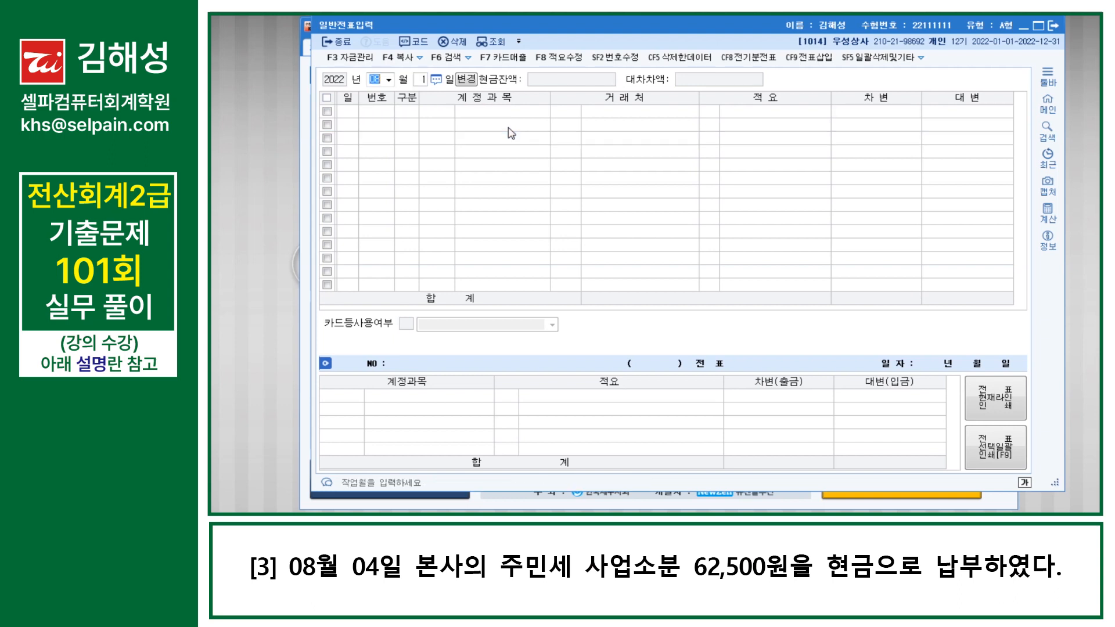
# Set the voucher date to August 4 and enter a 대변 line of 62,500 for account 101 현금
pyautogui.press('Return')
pyautogui.write('4')
pyautogui.press('Return')
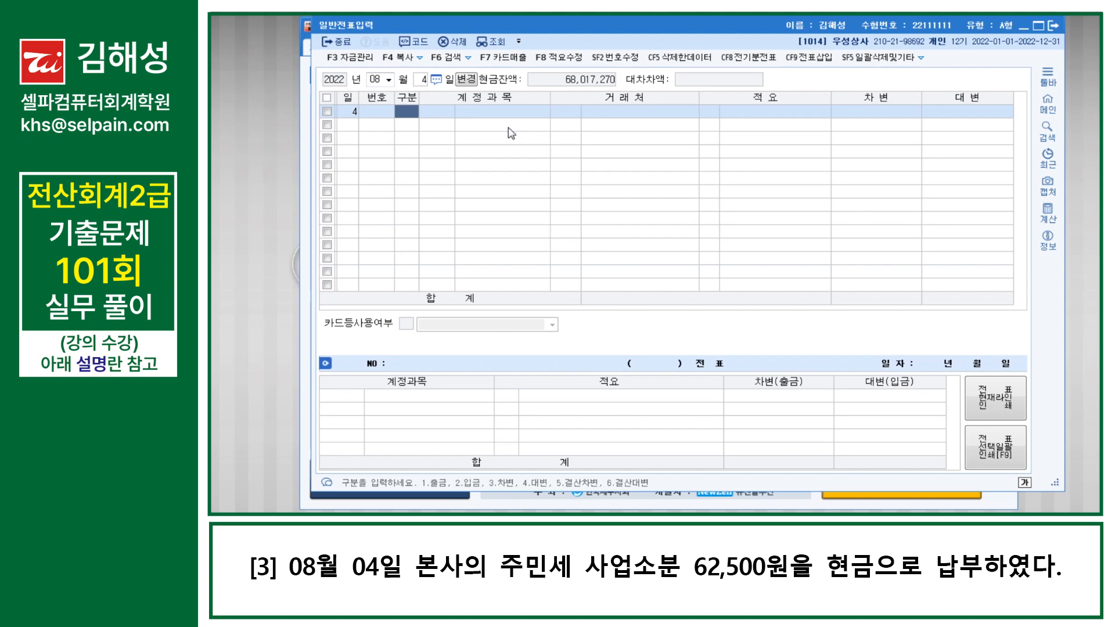
pyautogui.write('4')
pyautogui.press('Return')
pyautogui.write('101')
pyautogui.press('Return')
pyautogui.press('Return')
pyautogui.press('Return')
pyautogui.write('62500')
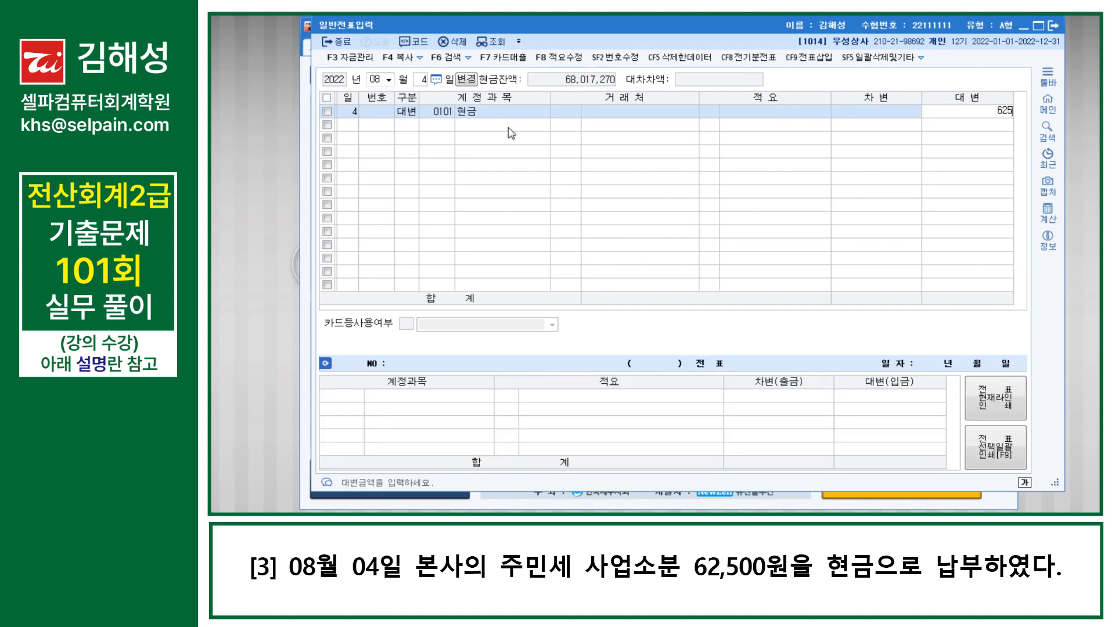
pyautogui.press('Return')
# Complete the August 4 voucher with a 차변 line of 62,500 for account 817 세금과공과
pyautogui.write('3')
pyautogui.press('Return')
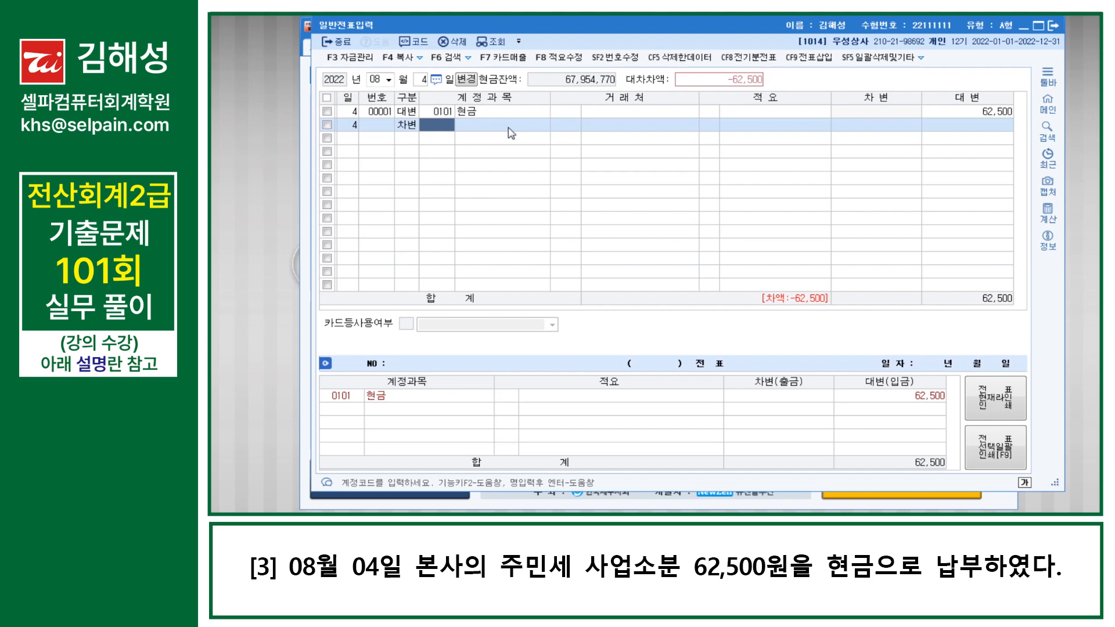
pyautogui.write('0817')
pyautogui.press('Return')
pyautogui.press('Return')
pyautogui.press('Return')
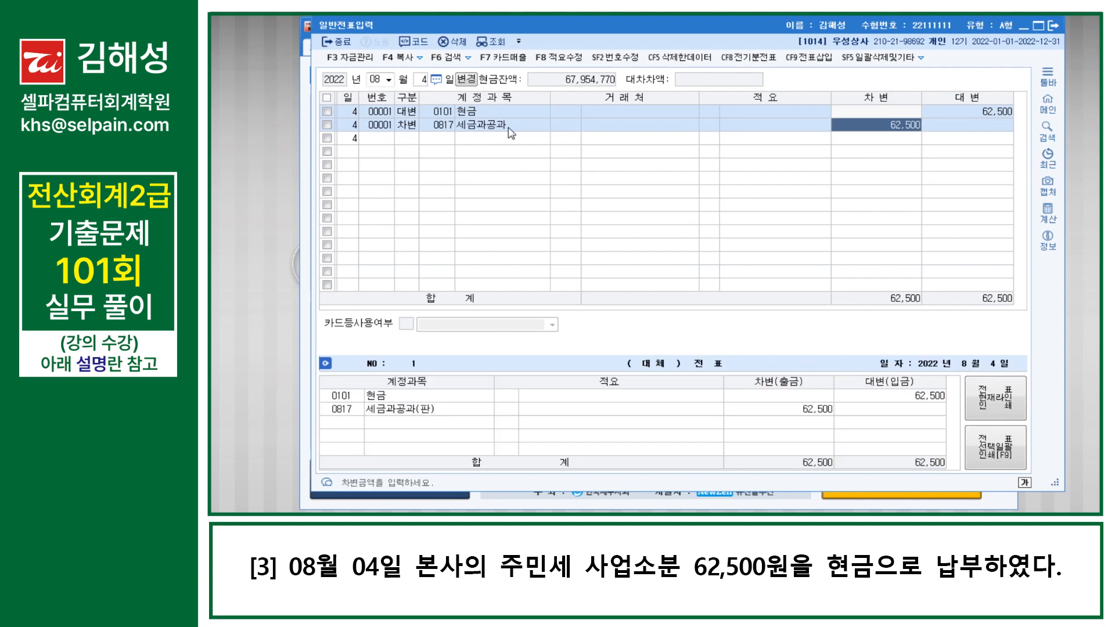
pyautogui.press('Return')
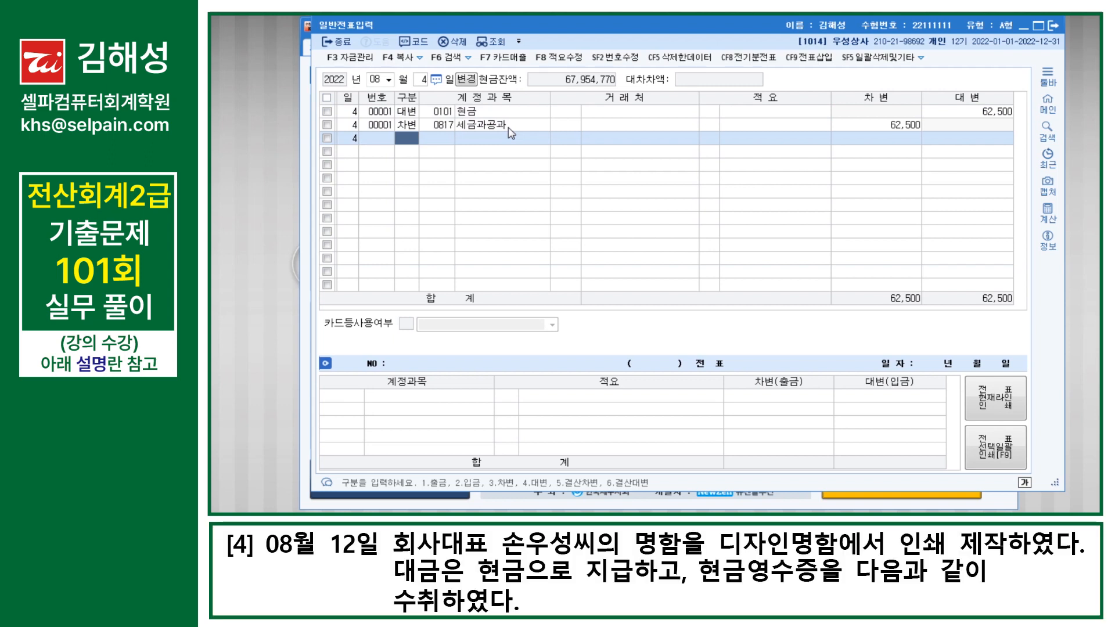
# Set the voucher date to August 12 and enter a 대변 line of 20,000 for account 101 현금
pyautogui.write('12')
pyautogui.press('Return')
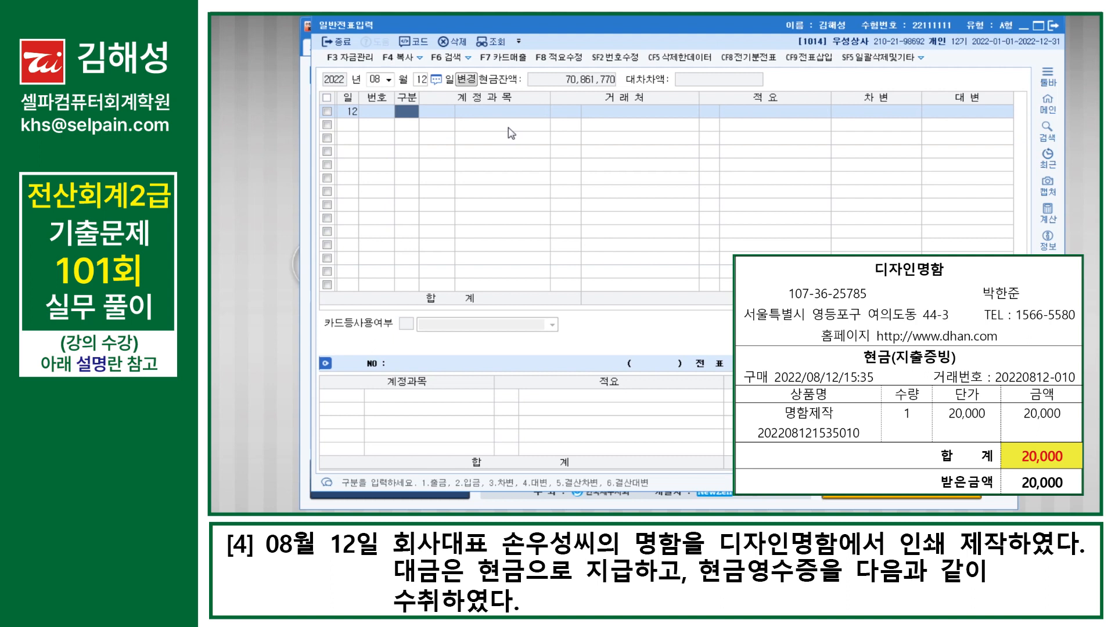
pyautogui.write('4')
pyautogui.press('Return')
pyautogui.write('101')
pyautogui.press('Return')
pyautogui.press('Return')
pyautogui.press('Return')
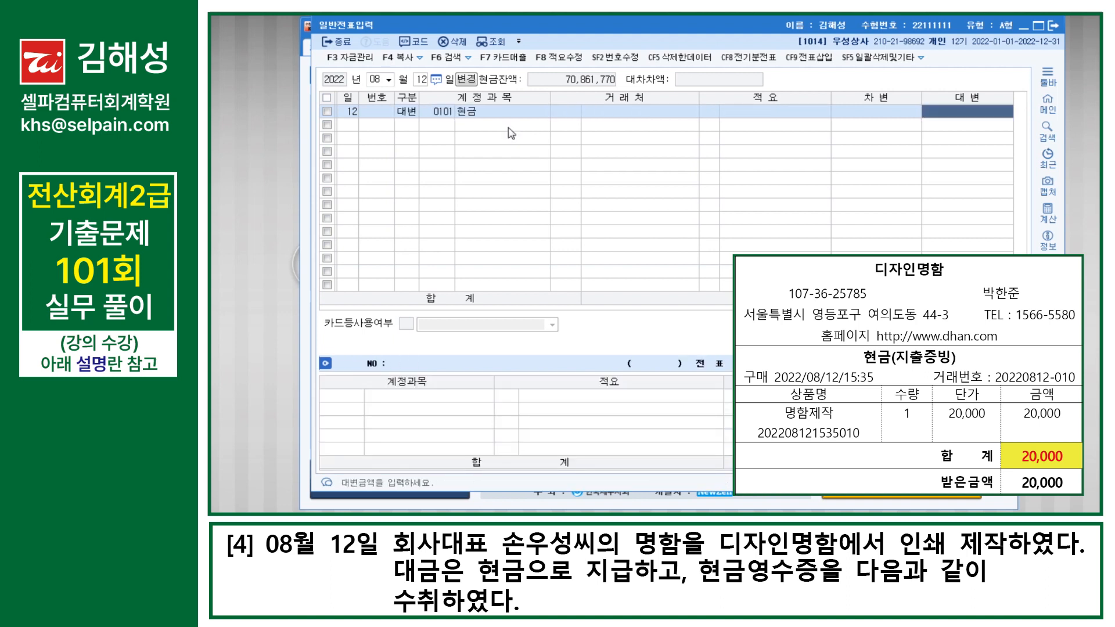
pyautogui.write('200000')
pyautogui.press('Return')
# Complete the August 12 voucher with a 차변 line of 20,000 for the 판매관리비 account 826 도서인쇄비
pyautogui.write('3')
pyautogui.press('Return')
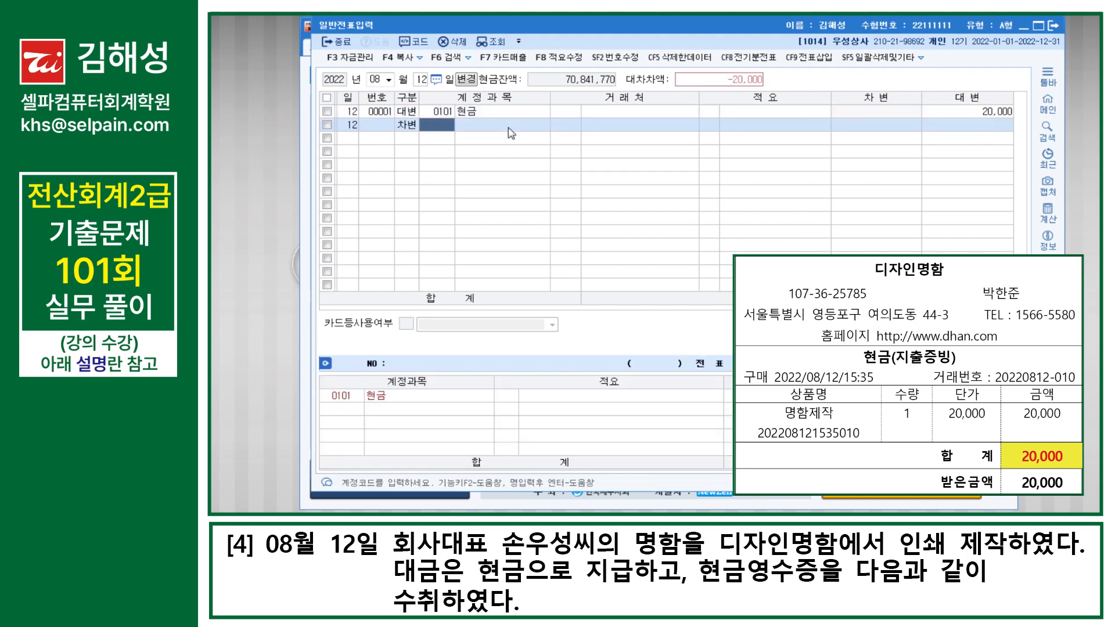
pyautogui.write('도서')
pyautogui.press('Return')
pyautogui.press('Down')
pyautogui.press('Down')
pyautogui.press('Down')
pyautogui.press('Down')
pyautogui.press('Down')
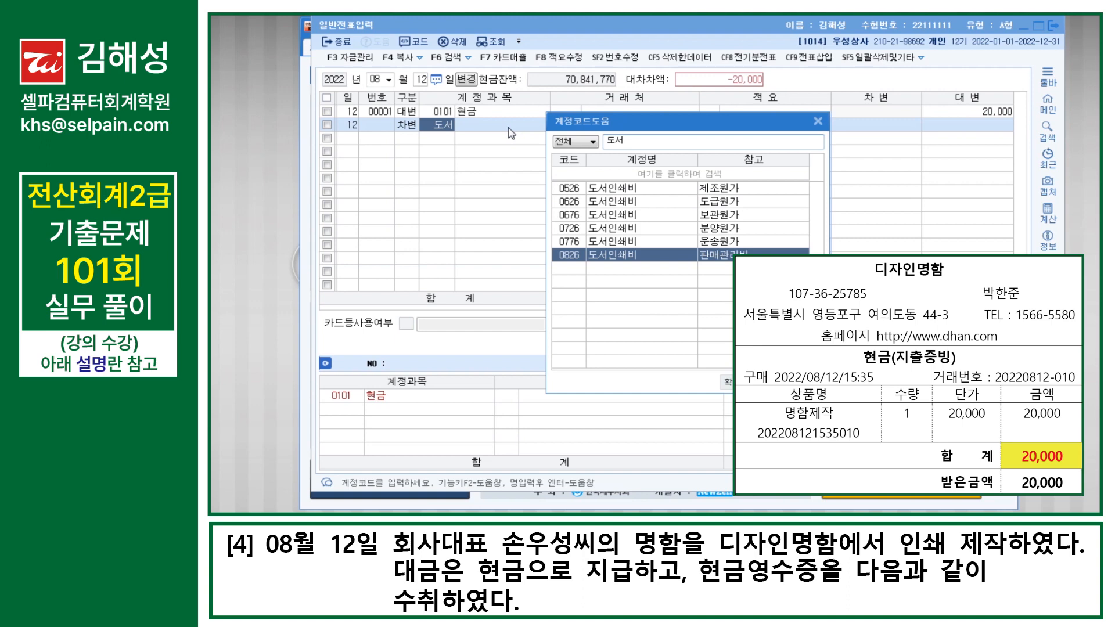
pyautogui.press('Return')
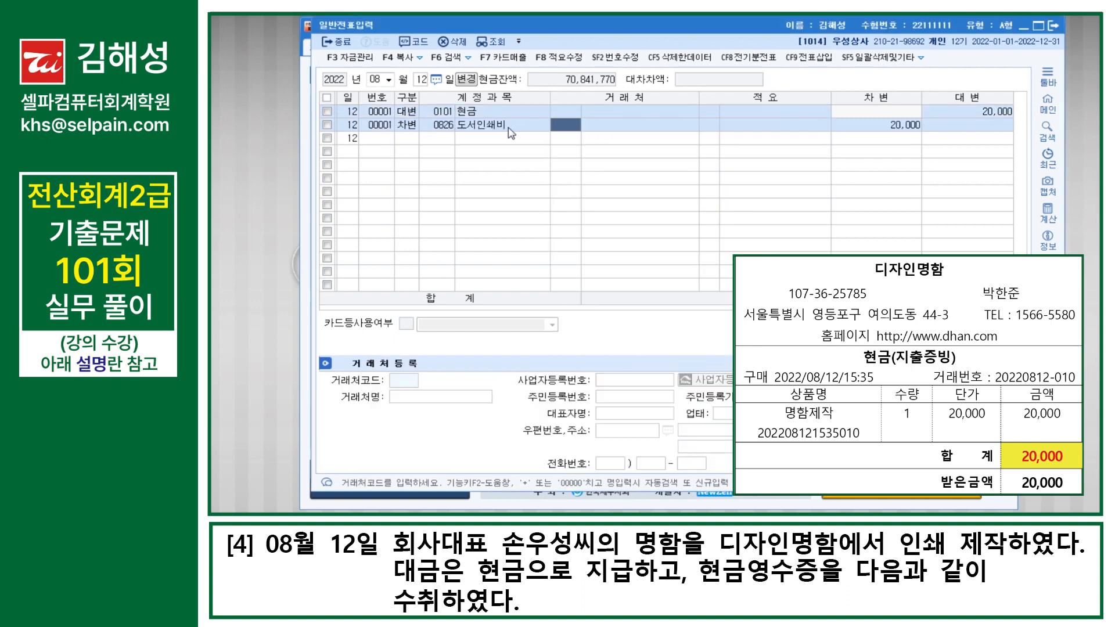
pyautogui.press('Return')
pyautogui.press('Return')
pyautogui.press('Return')
pyautogui.press('Return')
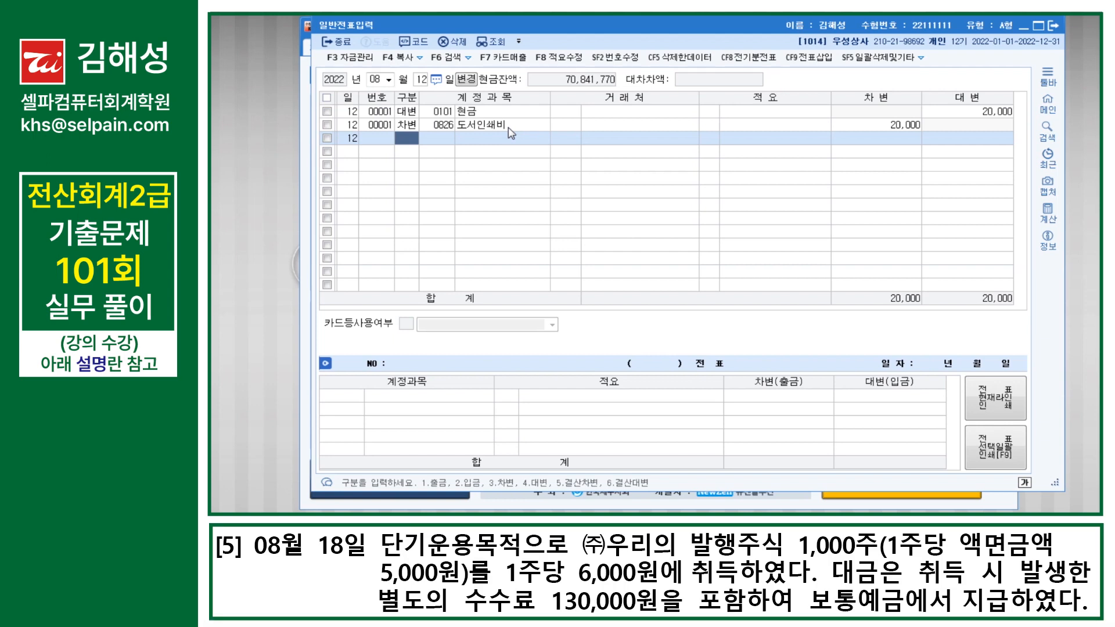
# Set the voucher date to August 18 and enter a 차변 line of 6,000,000 for account 107 단기매매증권
pyautogui.press('Escape')
pyautogui.write('18')
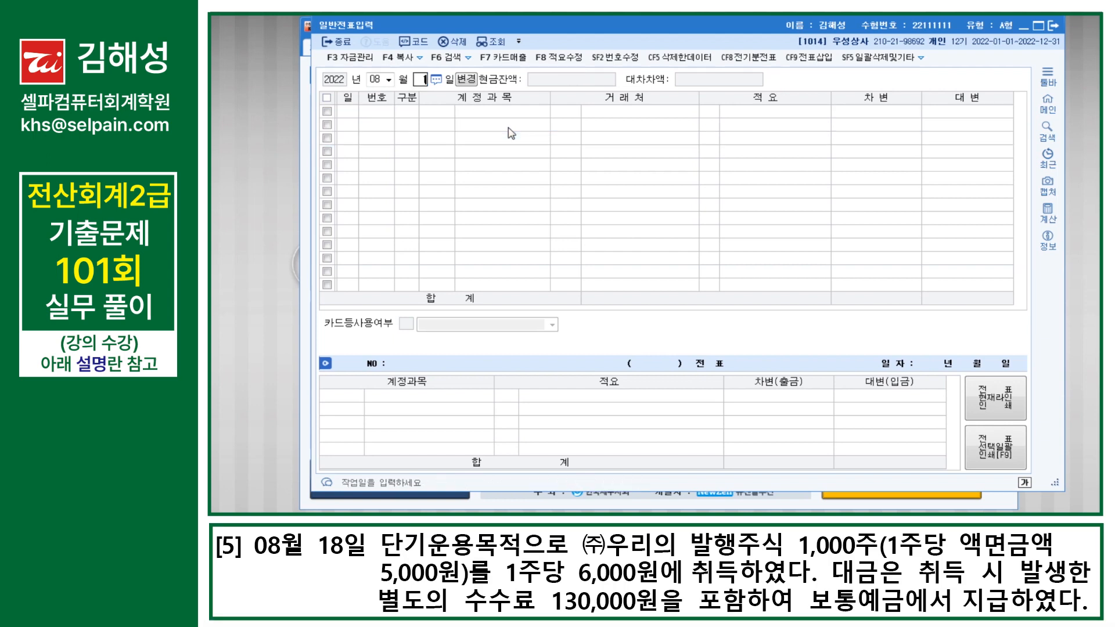
pyautogui.press('Return')
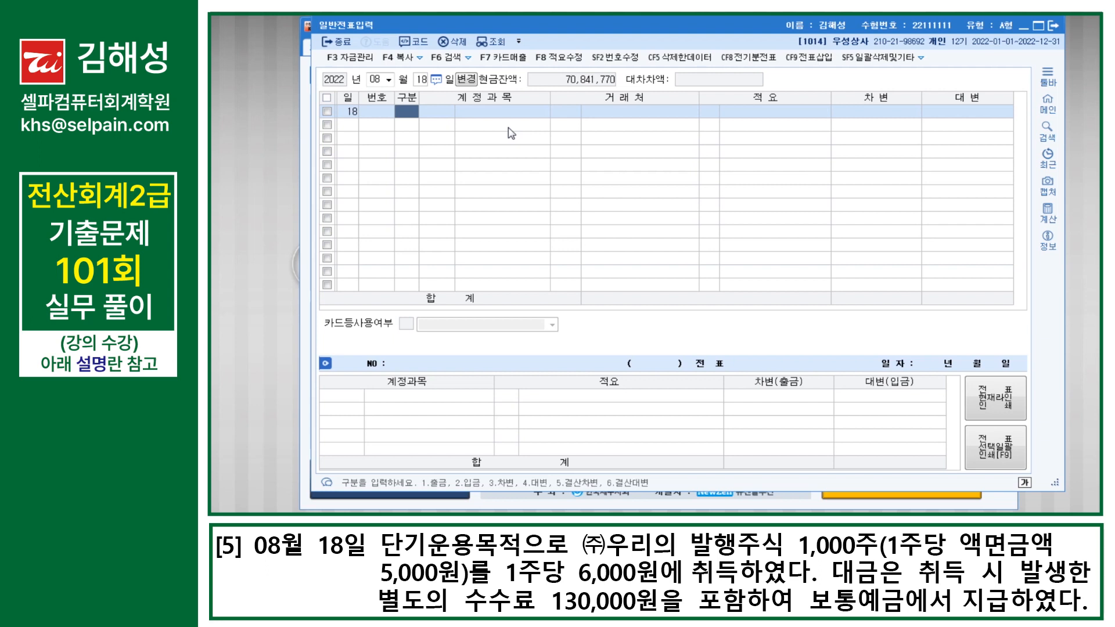
pyautogui.press('Return')
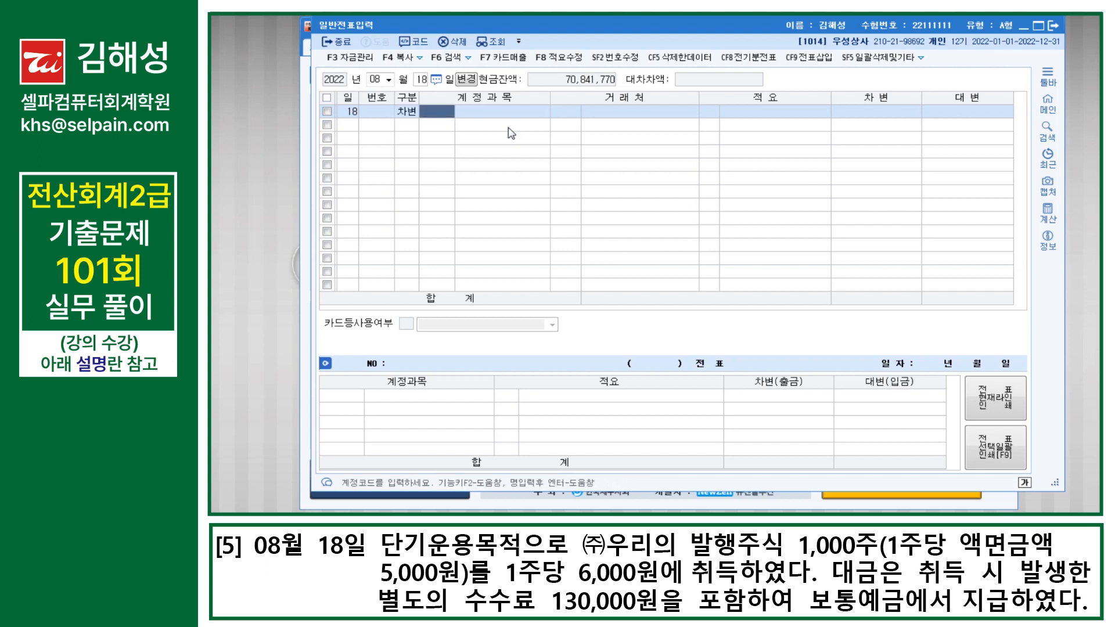
pyautogui.write('단기')
pyautogui.press('Return')
pyautogui.press('Down')
pyautogui.press('Down')
pyautogui.press('Up')
pyautogui.press('Up')
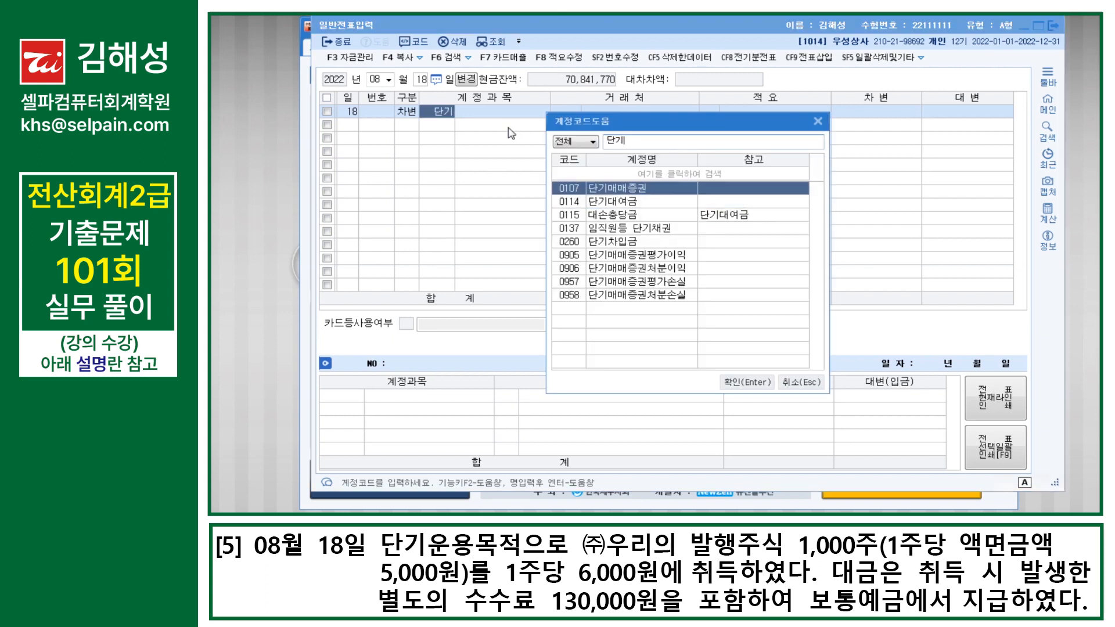
pyautogui.press('Return')
pyautogui.press('Return')
pyautogui.press('Return')
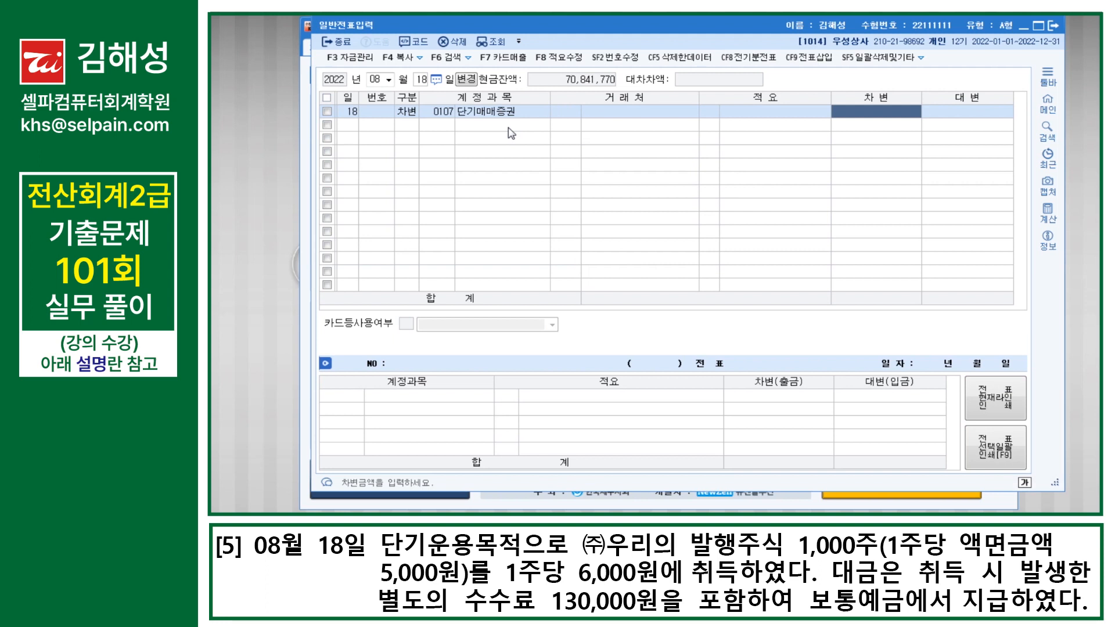
pyautogui.write('6000000')
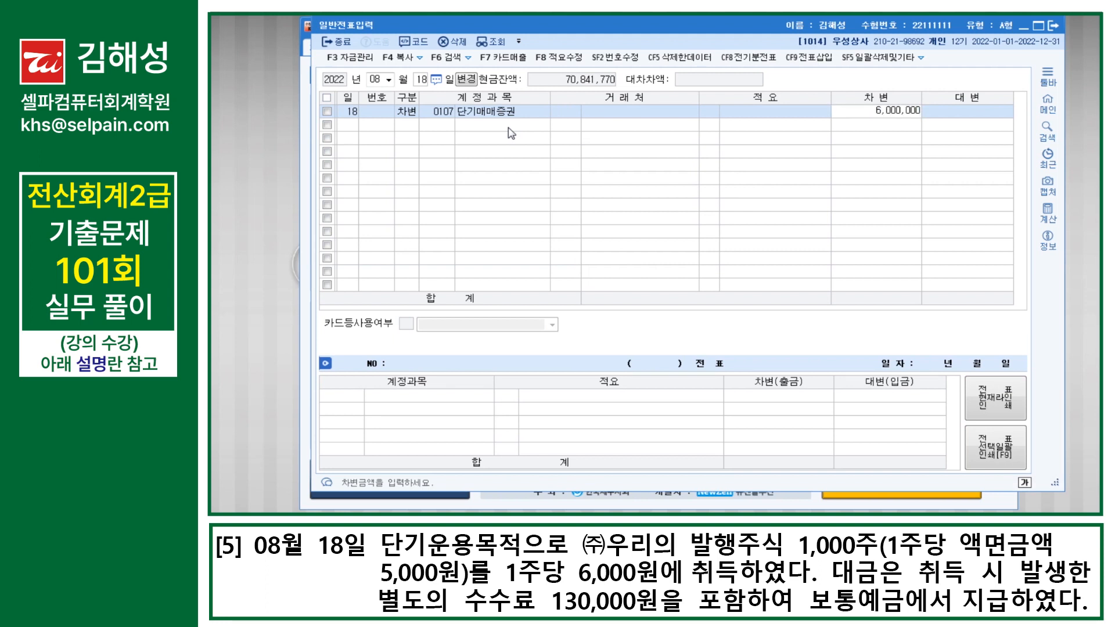
pyautogui.press('Return')
# Add a second 차변 line of 130,000 for account 984 수수료비용 to the August 18 voucher
pyautogui.write('3')
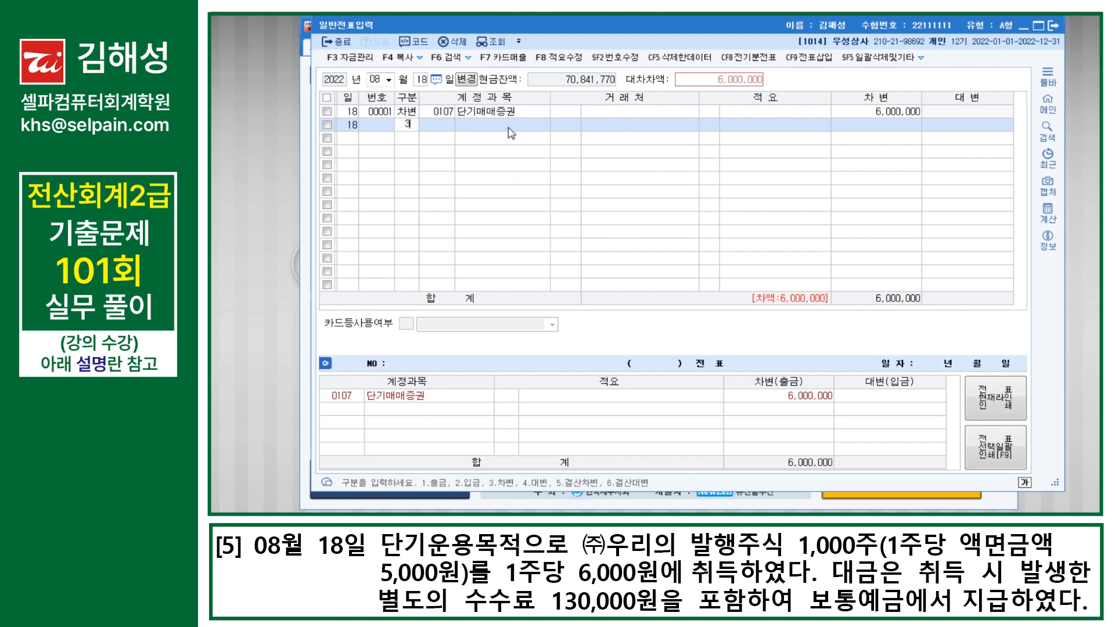
pyautogui.press('Return')
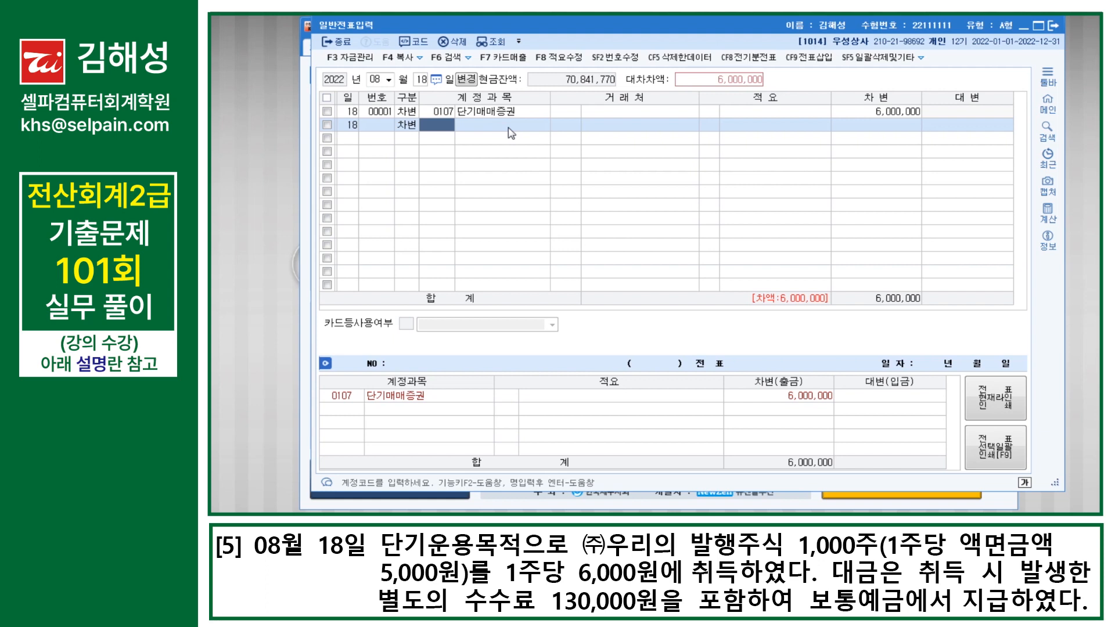
pyautogui.write('3')
pyautogui.write('수수')
pyautogui.press('Return')
pyautogui.press('Down')
pyautogui.press('Down')
pyautogui.press('Down')
pyautogui.press('Down')
pyautogui.press('Down')
pyautogui.press('Down')
pyautogui.press('Down')
pyautogui.press('Down')
pyautogui.press('Down')
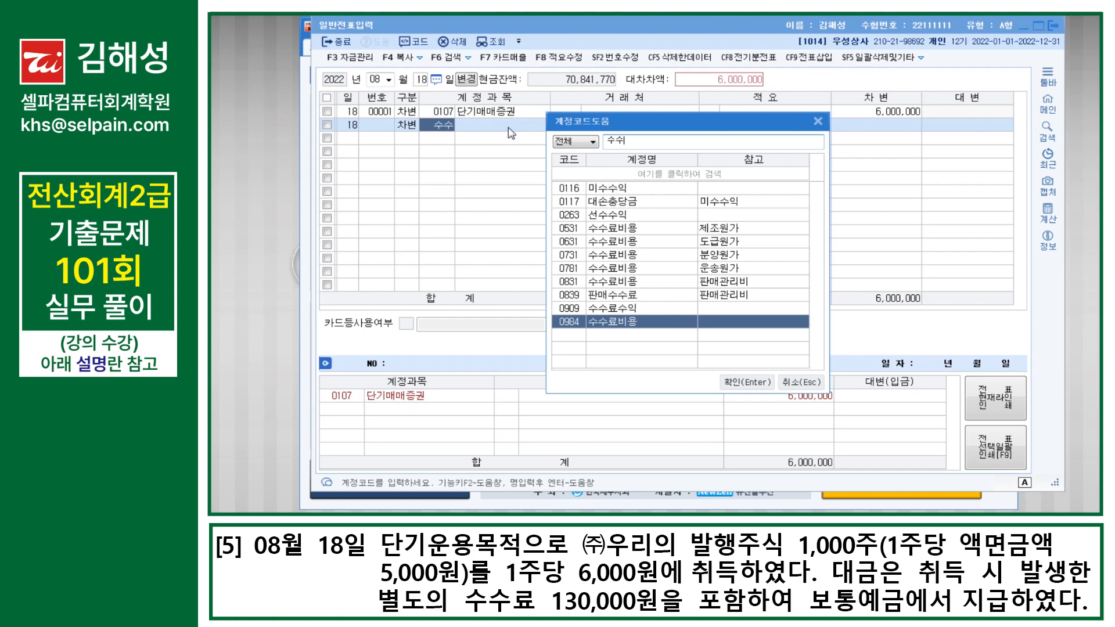
pyautogui.press('Return')
pyautogui.press('Return')
pyautogui.press('Return')
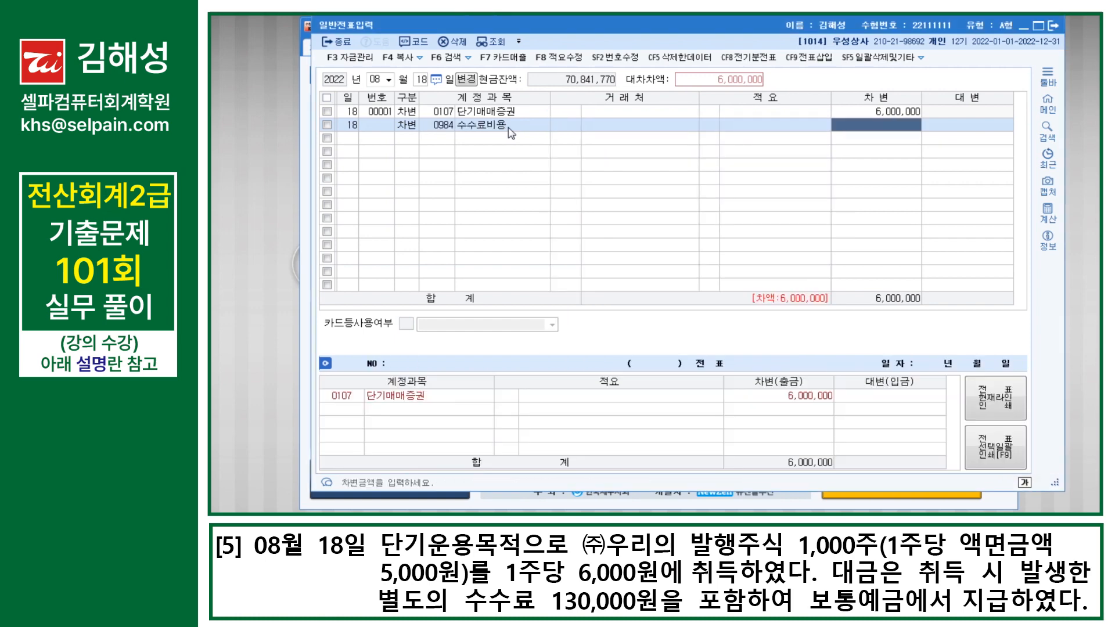
pyautogui.write('1300000')
pyautogui.press('Return')
# Complete the August 18 voucher with a 대변 line of 6,130,000 for account 103 보통예금
pyautogui.write('4')
pyautogui.press('Return')
pyautogui.write('103')
pyautogui.press('Return')
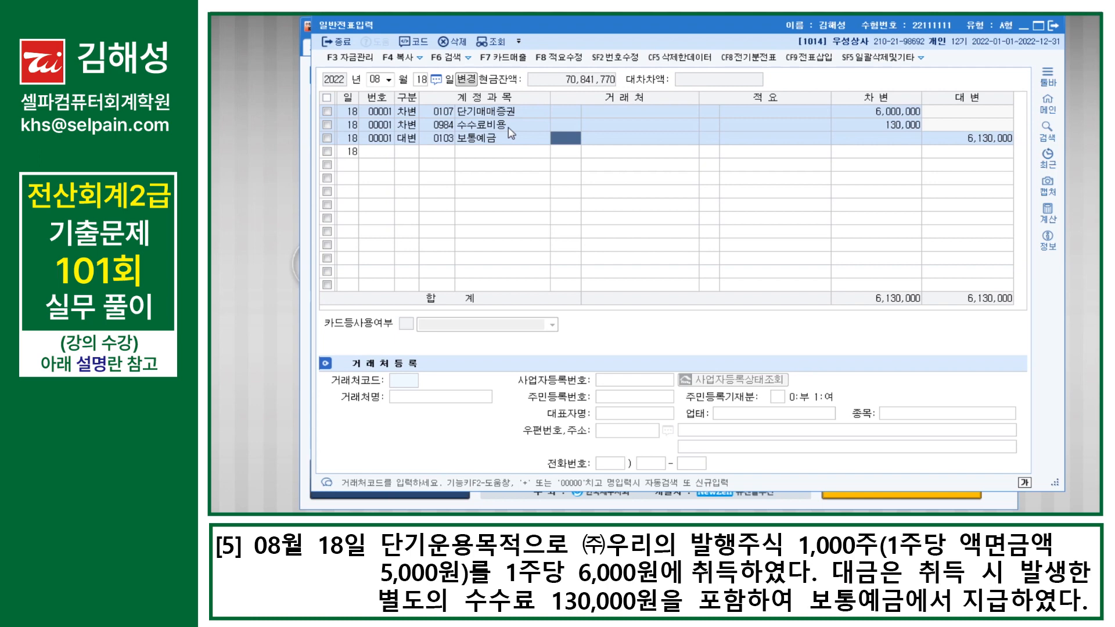
pyautogui.click(883, 132)
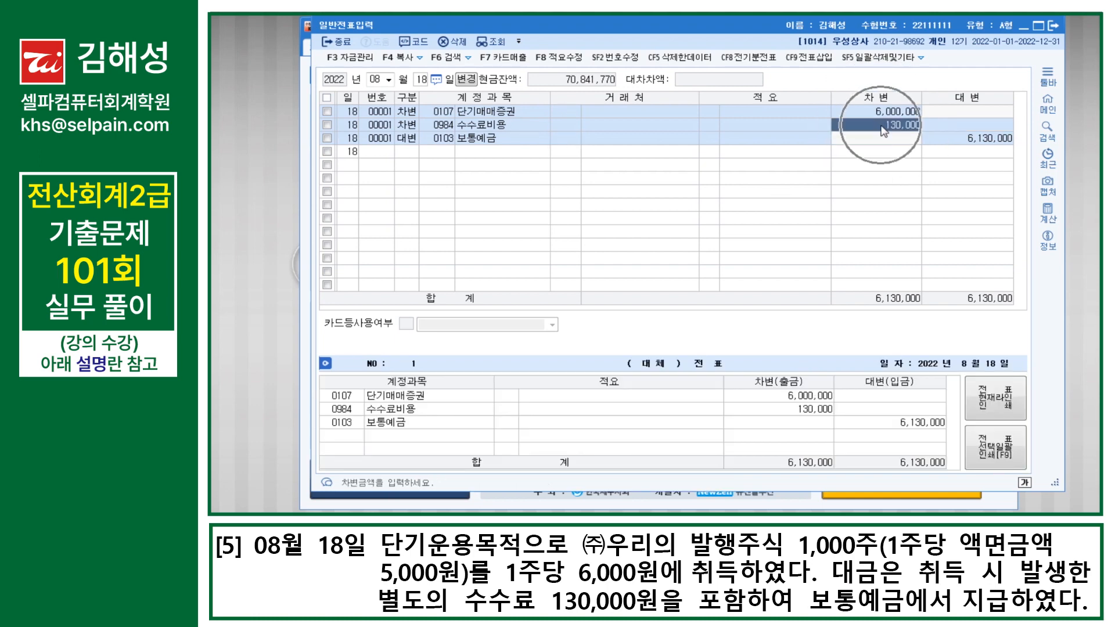
# Leave the August 18 voucher and set the voucher date to September 3
pyautogui.click(463, 131)
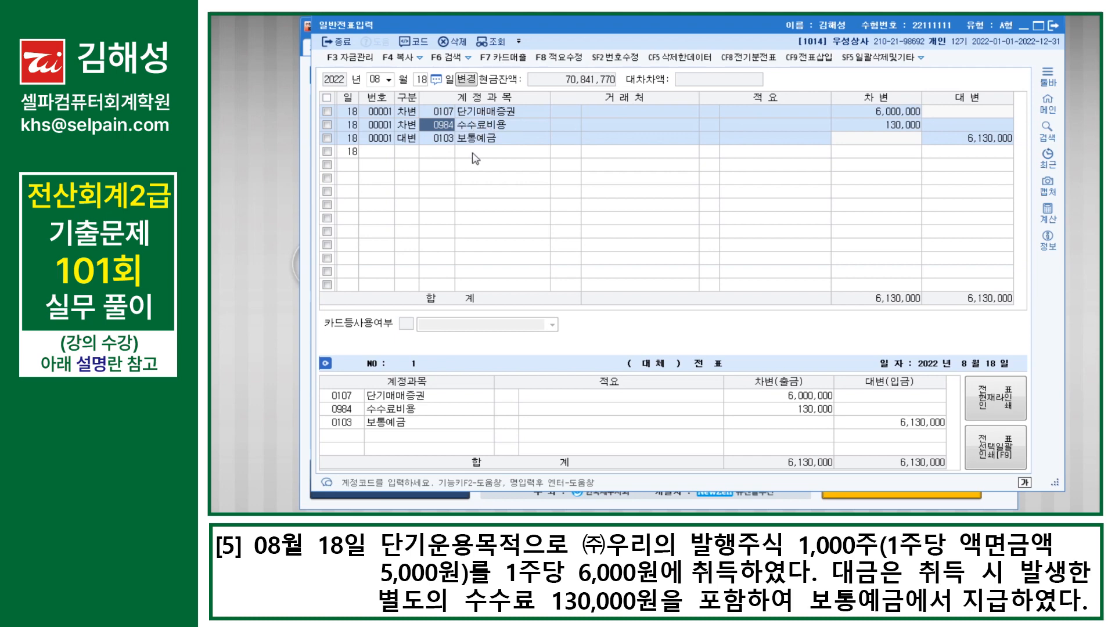
pyautogui.click(475, 157)
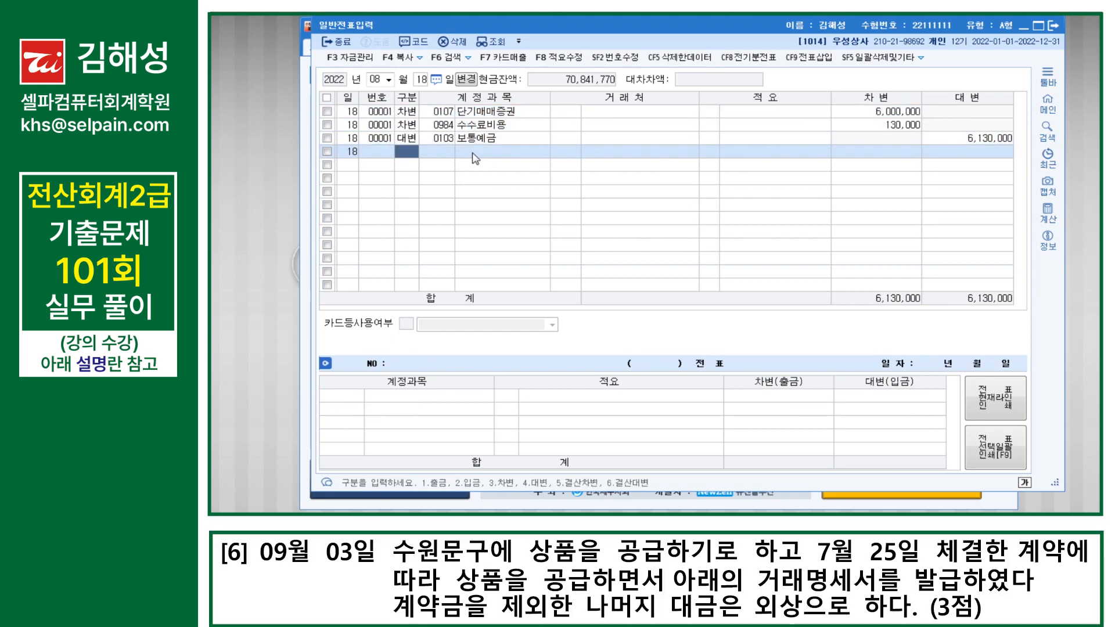
pyautogui.press('Escape')
pyautogui.press('Escape')
pyautogui.write('9')
pyautogui.press('Return')
pyautogui.write('3')
pyautogui.press('Return')
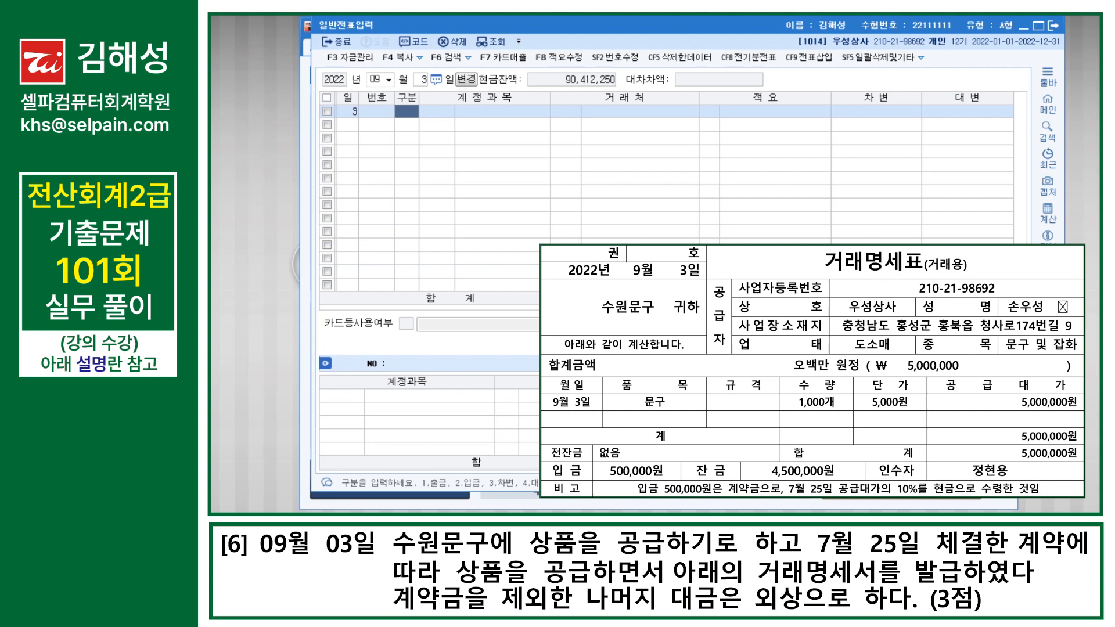
# Enter a 대변 line of 5,000,000 for account 401 상품매출 in the September 3 voucher
pyautogui.write('4')
pyautogui.press('Return')
pyautogui.write('상품매')
pyautogui.press('Return')
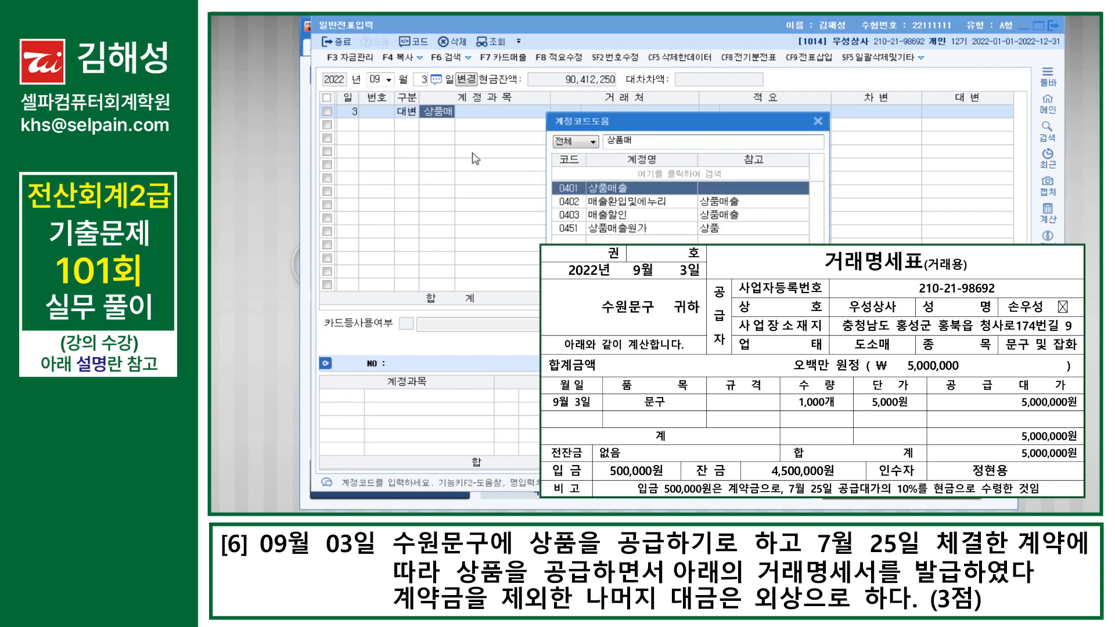
pyautogui.press('Return')
pyautogui.press('Return')
pyautogui.press('Return')
pyautogui.press('Return')
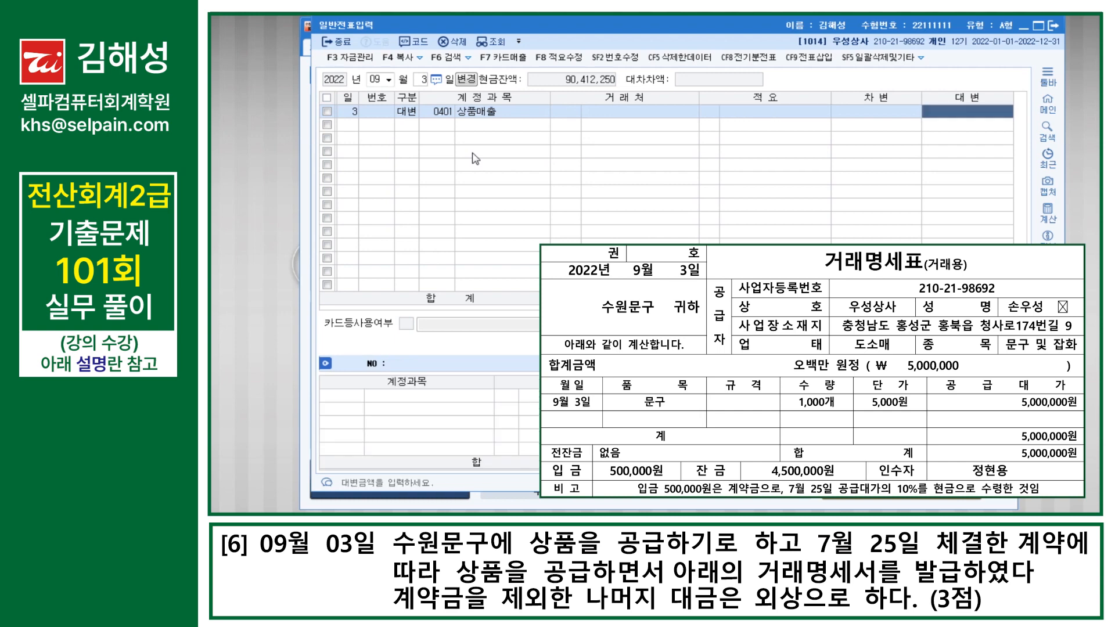
pyautogui.write('5000000')
pyautogui.press('Return')
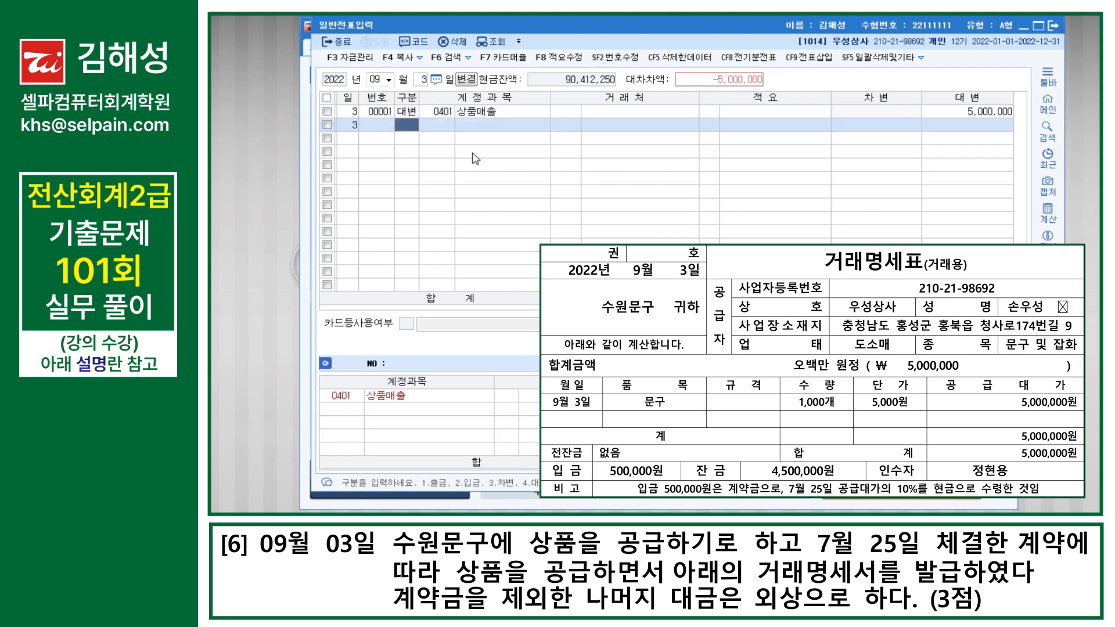
# Look up the July 25 voucher to check which account and vendor the 수원문구 contract deposit was recorded under
pyautogui.write('3')
pyautogui.press('Return')
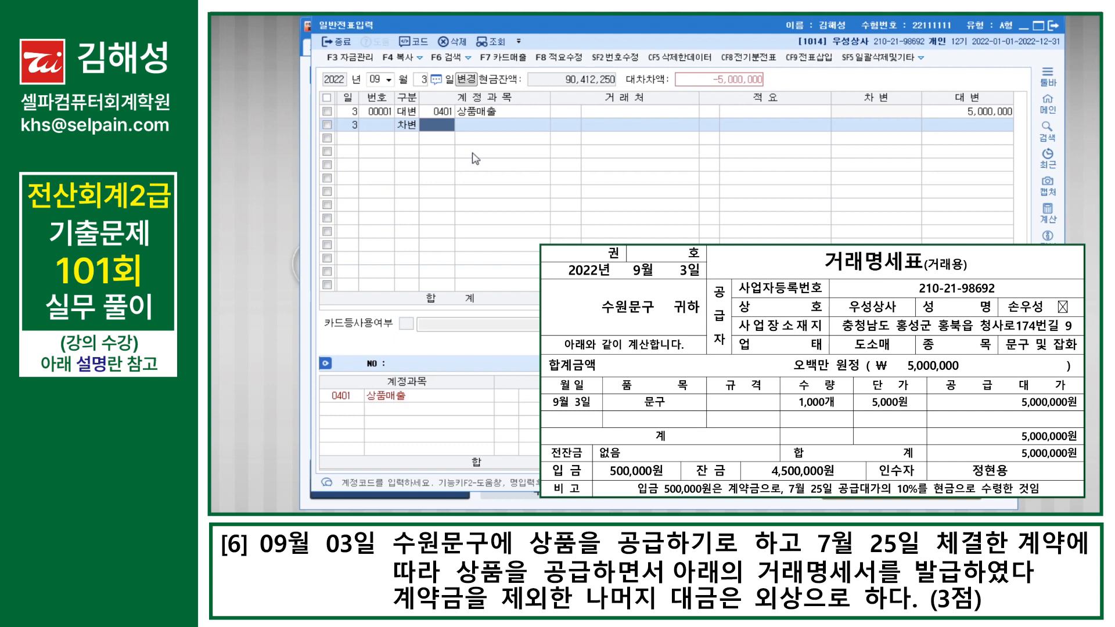
pyautogui.press('Escape')
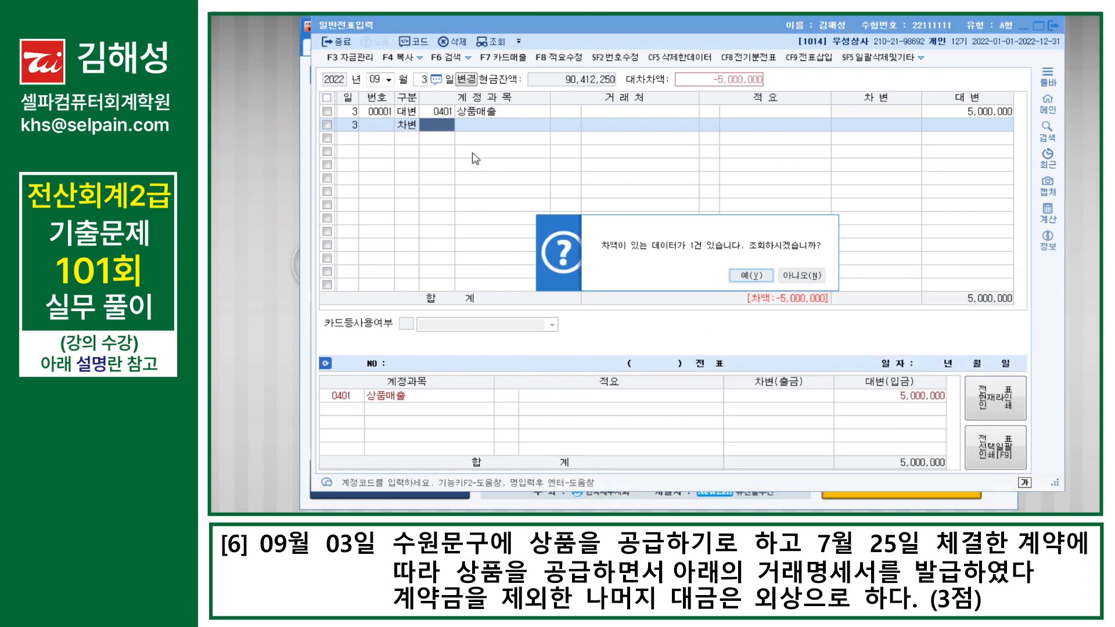
pyautogui.press('Right')
pyautogui.press('Return')
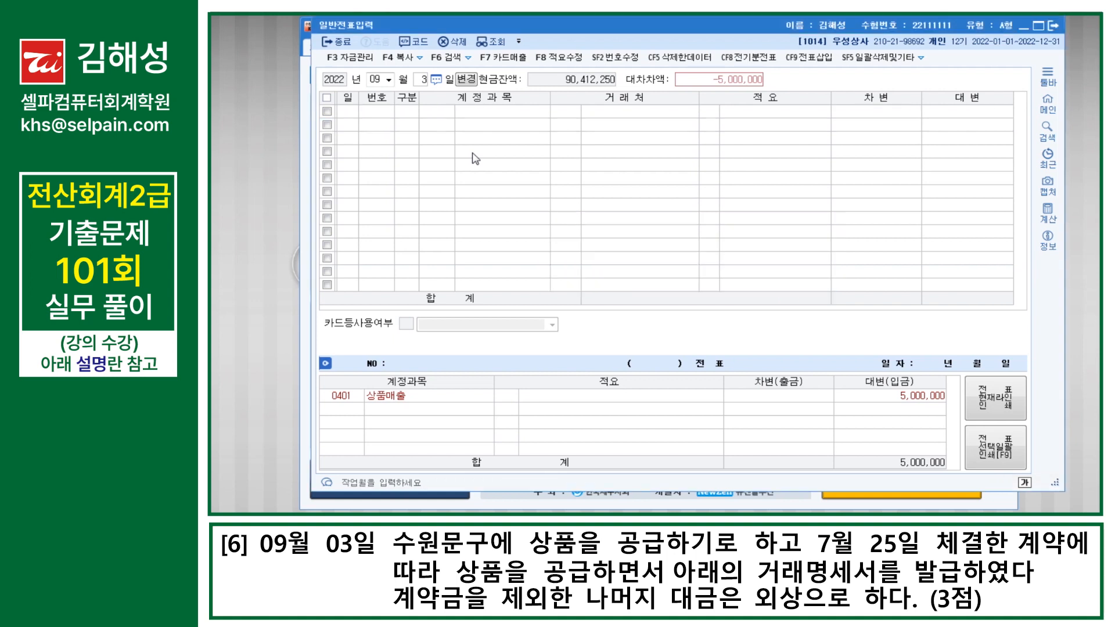
pyautogui.write('7')
pyautogui.press('Return')
pyautogui.write('25')
pyautogui.press('Return')
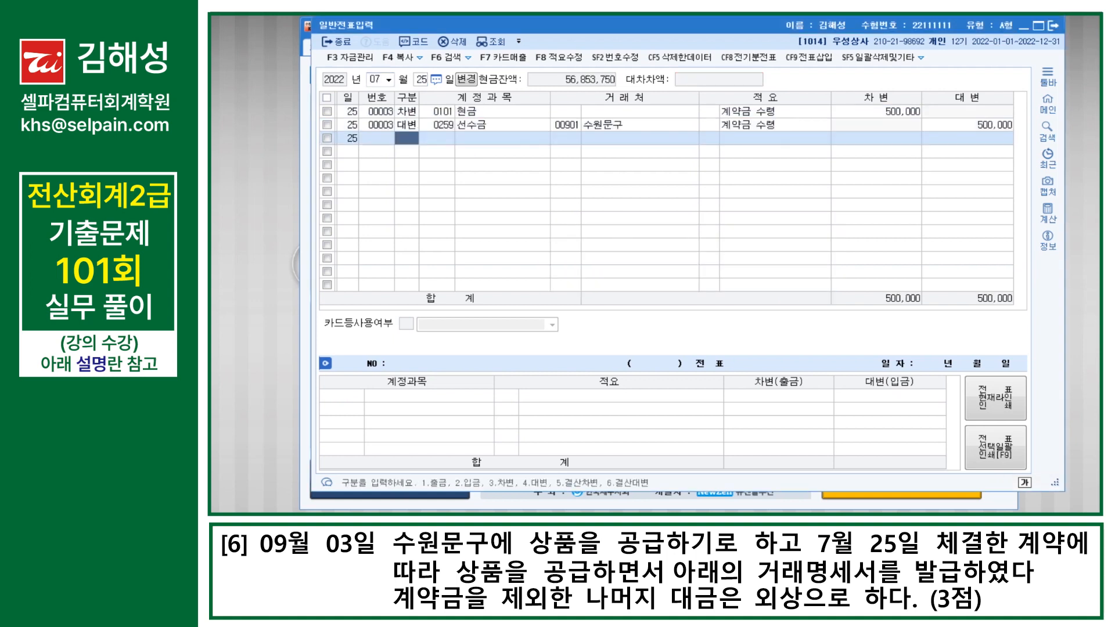
pyautogui.press('Up')
pyautogui.press('Up')
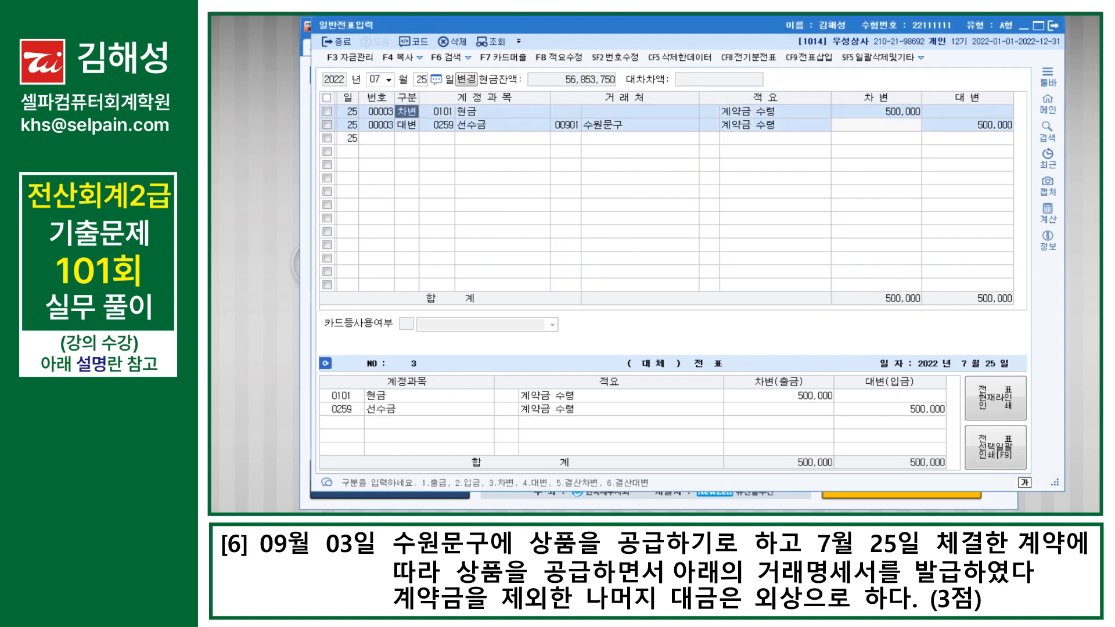
pyautogui.click(504, 125)
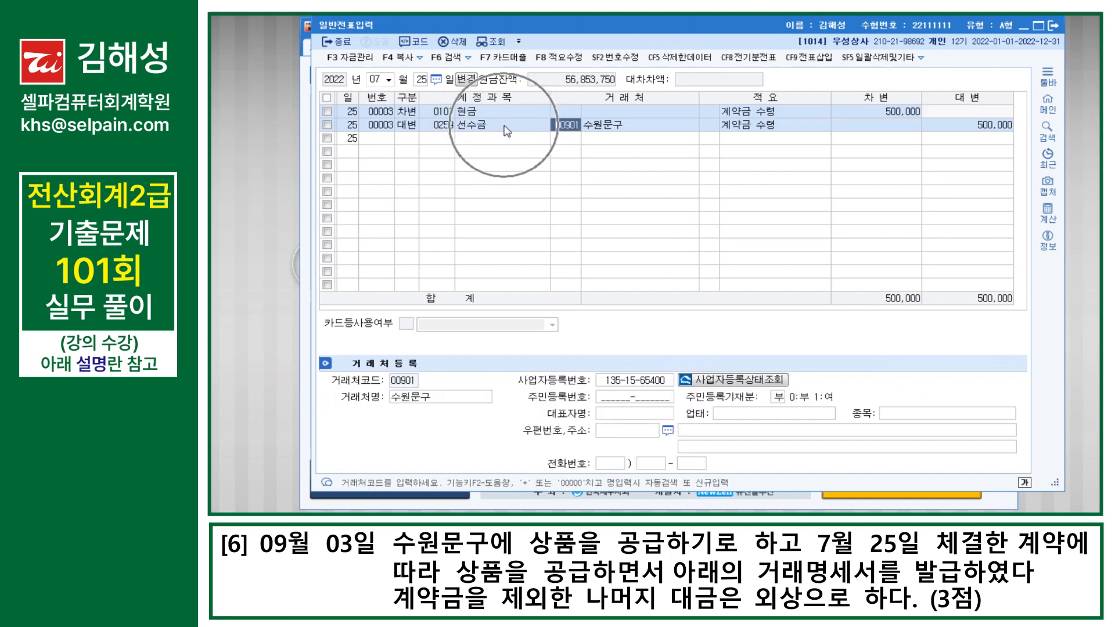
pyautogui.press('ctrl')
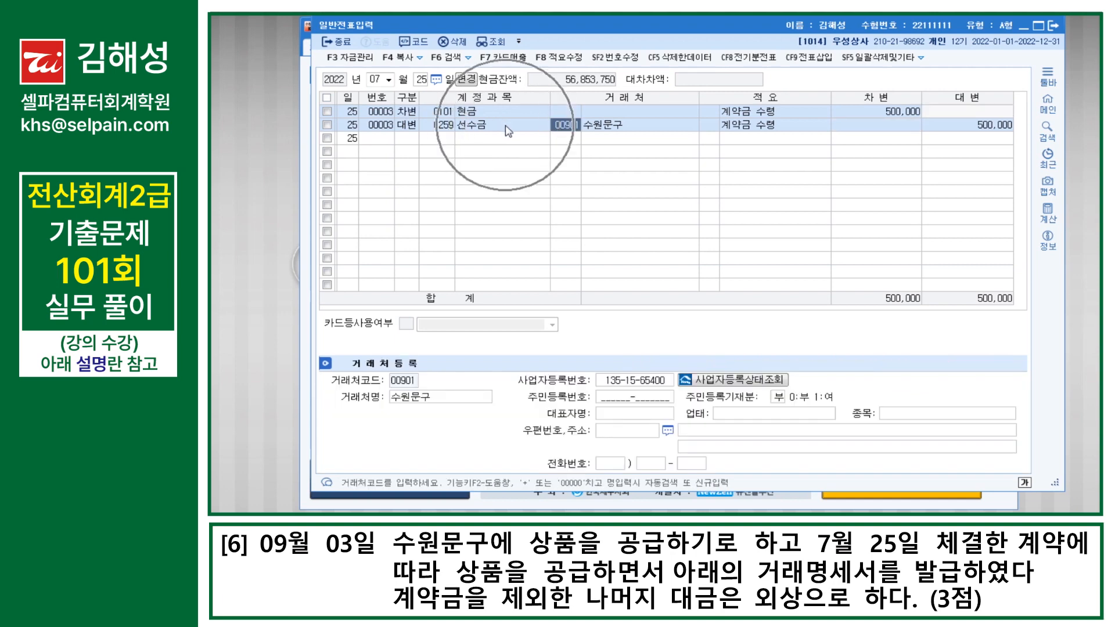
# Return to the September 3 voucher
pyautogui.press('Escape')
pyautogui.press('Escape')
pyautogui.write('9')
pyautogui.press('Return')
pyautogui.write('3')
pyautogui.press('Return')
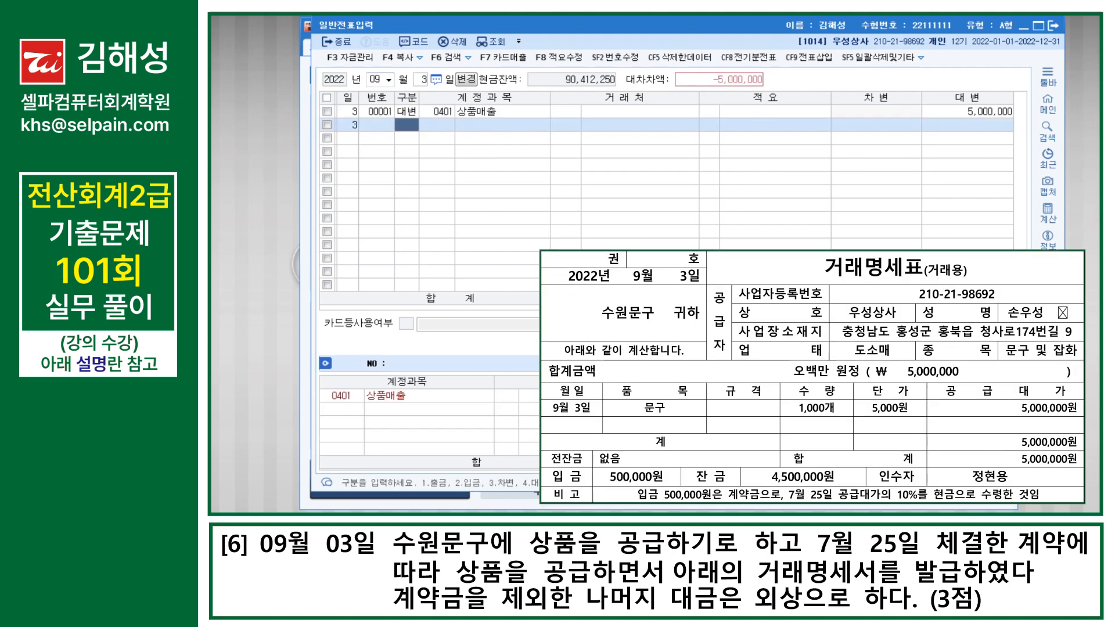
# Add a 차변 line of 500,000 for account 259 선수금 with vendor 수원문구 to the September 3 voucher
pyautogui.write('3')
pyautogui.press('Return')
pyautogui.write('259')
pyautogui.press('Return')
pyautogui.write('수원')
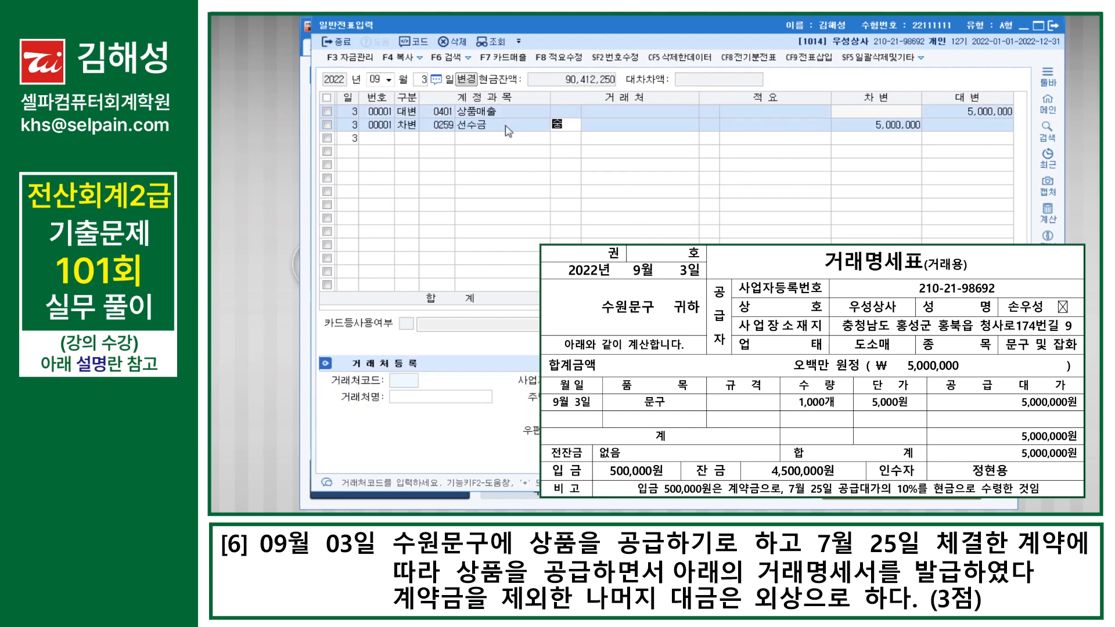
pyautogui.press('Return')
pyautogui.press('Return')
pyautogui.press('Return')
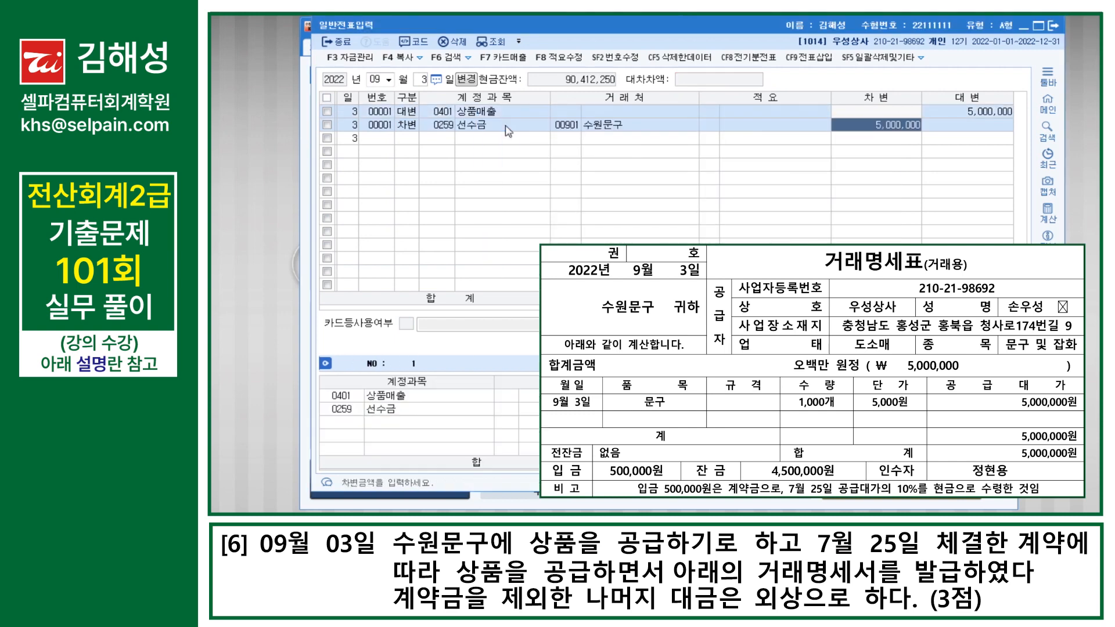
pyautogui.write('500000')
pyautogui.press('Return')
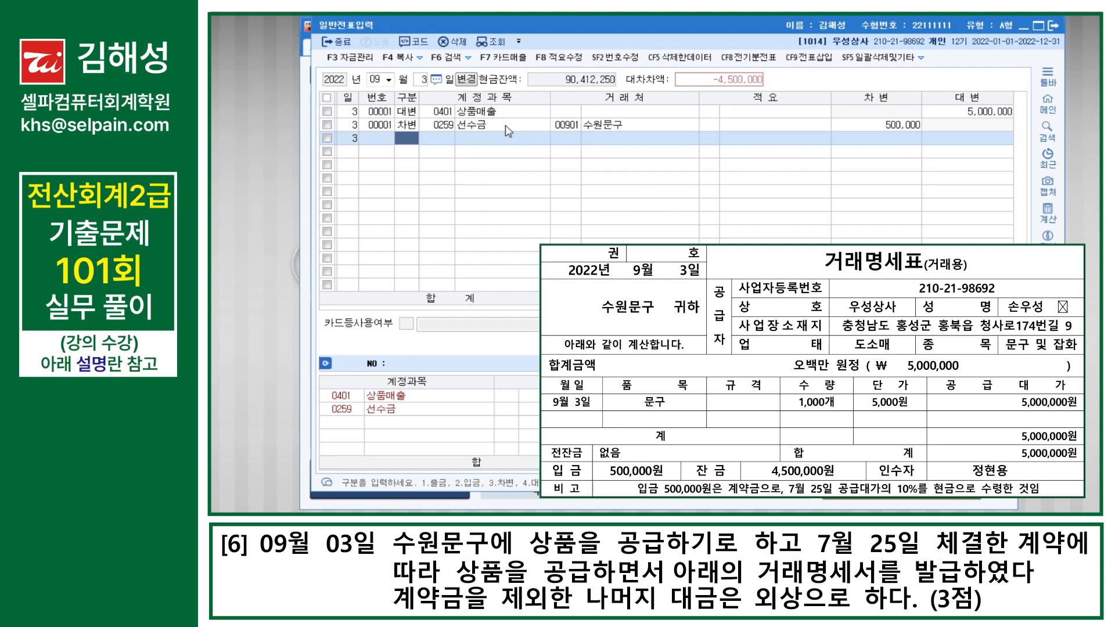
# Complete the September 3 voucher with a 차변 line of 4,500,000 for account 108 외상매출금 and vendor 901 수원문구
pyautogui.write('3')
pyautogui.press('Return')
pyautogui.write('108')
pyautogui.press('Return')
pyautogui.write('901')
pyautogui.press('Return')
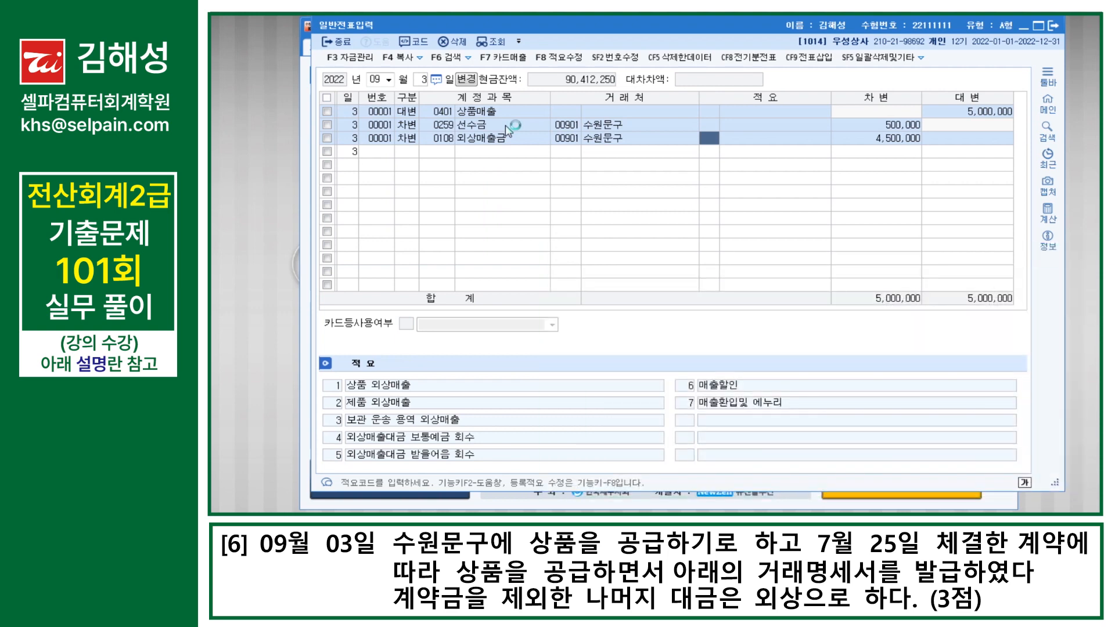
pyautogui.press('Return')
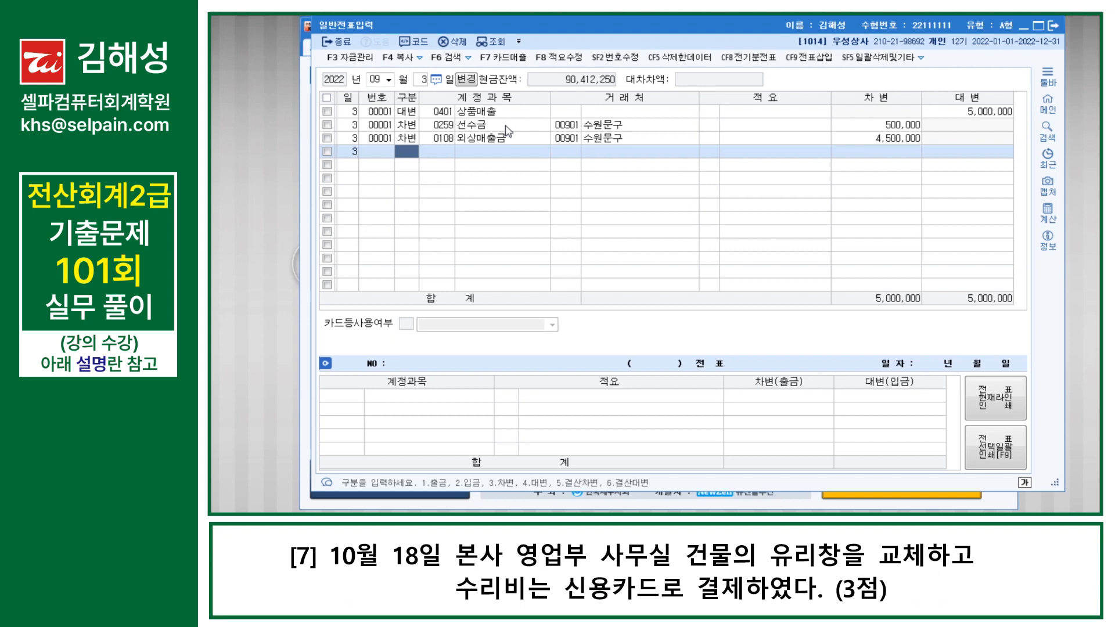
# Set the voucher date to October 18
pyautogui.press('Escape')
pyautogui.press('Escape')
pyautogui.write('10')
pyautogui.press('Return')
pyautogui.write('18')
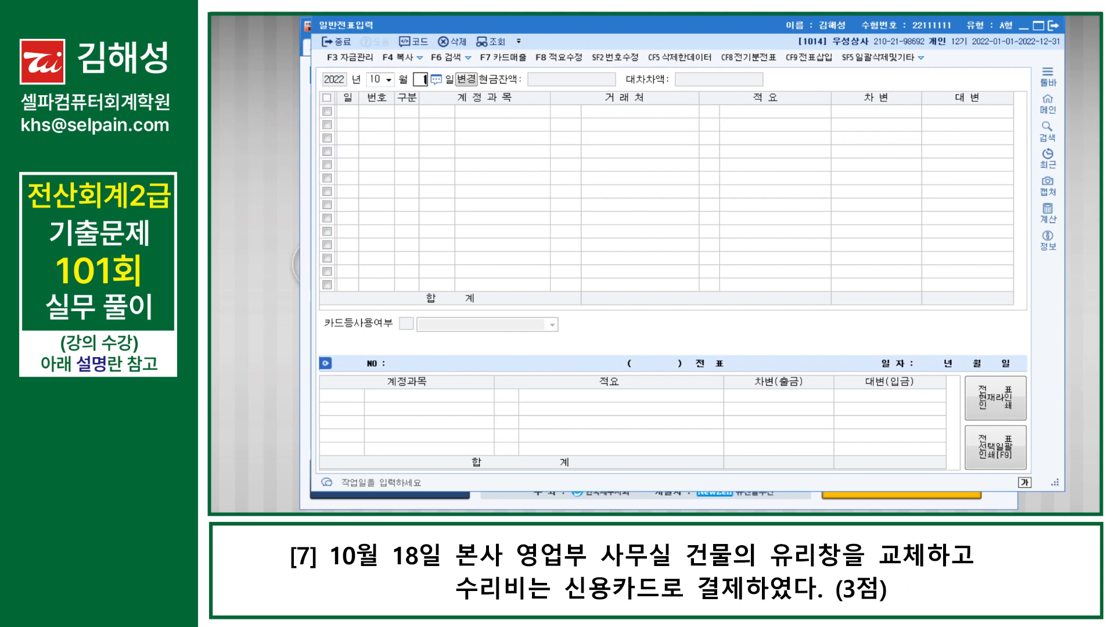
pyautogui.press('Return')
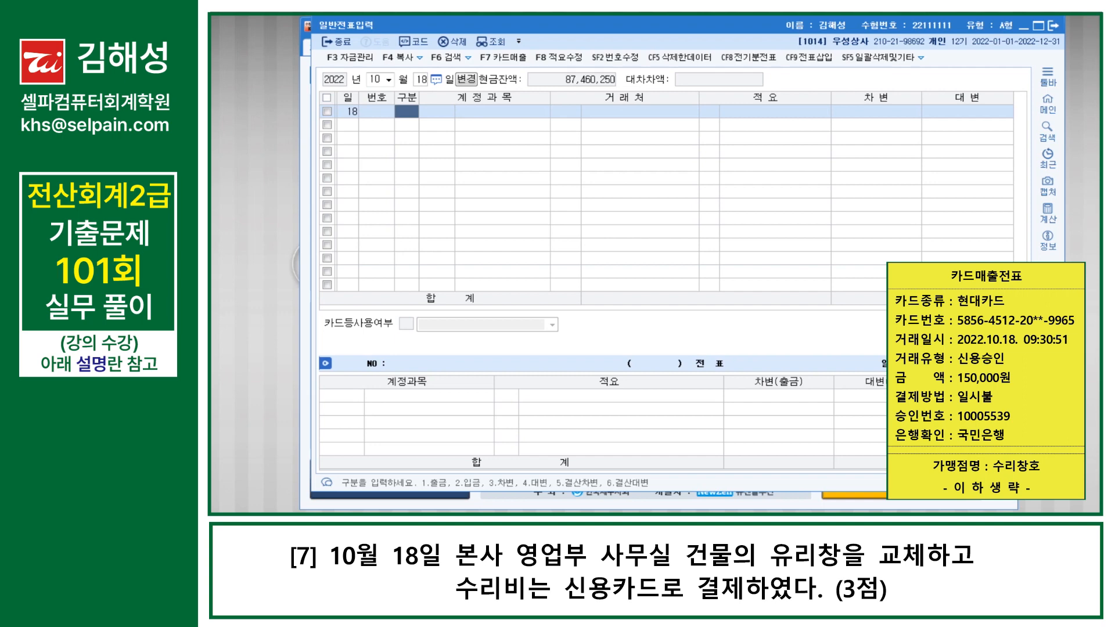
# Enter a 차변 line of 150,000 for the 판매관리비 account 820 수선비 in the October 18 voucher
pyautogui.write('3')
pyautogui.press('Return')
pyautogui.write('수선')
pyautogui.press('Return')
pyautogui.press('Down')
pyautogui.press('Down')
pyautogui.press('Down')
pyautogui.press('Down')
pyautogui.press('Down')
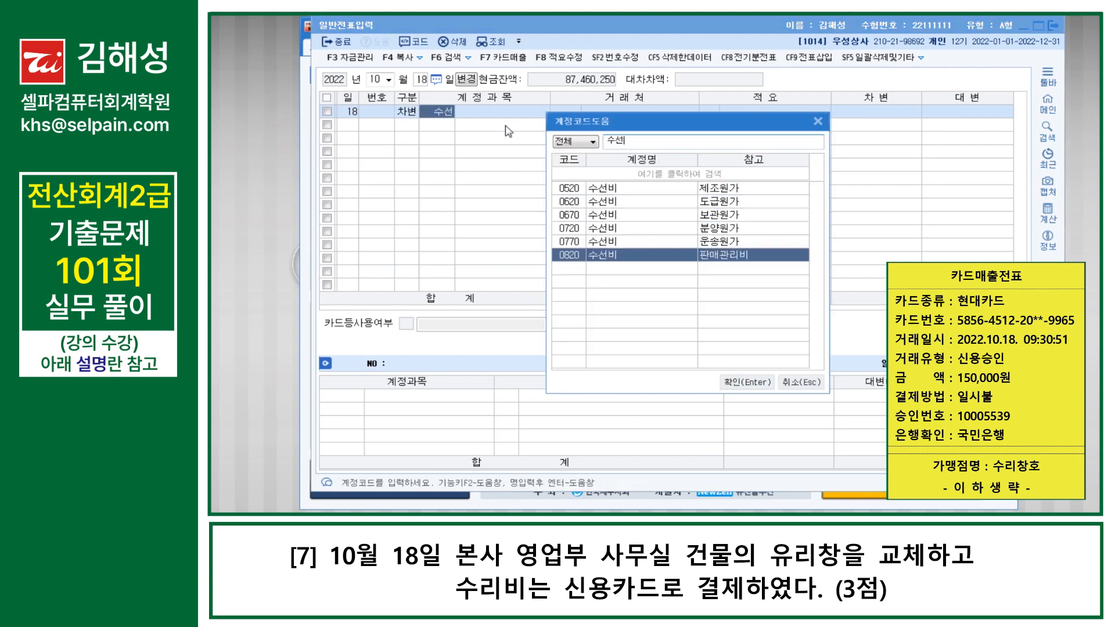
pyautogui.press('Return')
pyautogui.press('Return')
pyautogui.press('Return')
pyautogui.write('150,000')
pyautogui.press('Return')
# Complete the October 18 voucher with a 대변 line of 150,000 for account 253 미지급금 and vendor 현대카드
pyautogui.write('4')
pyautogui.press('Return')
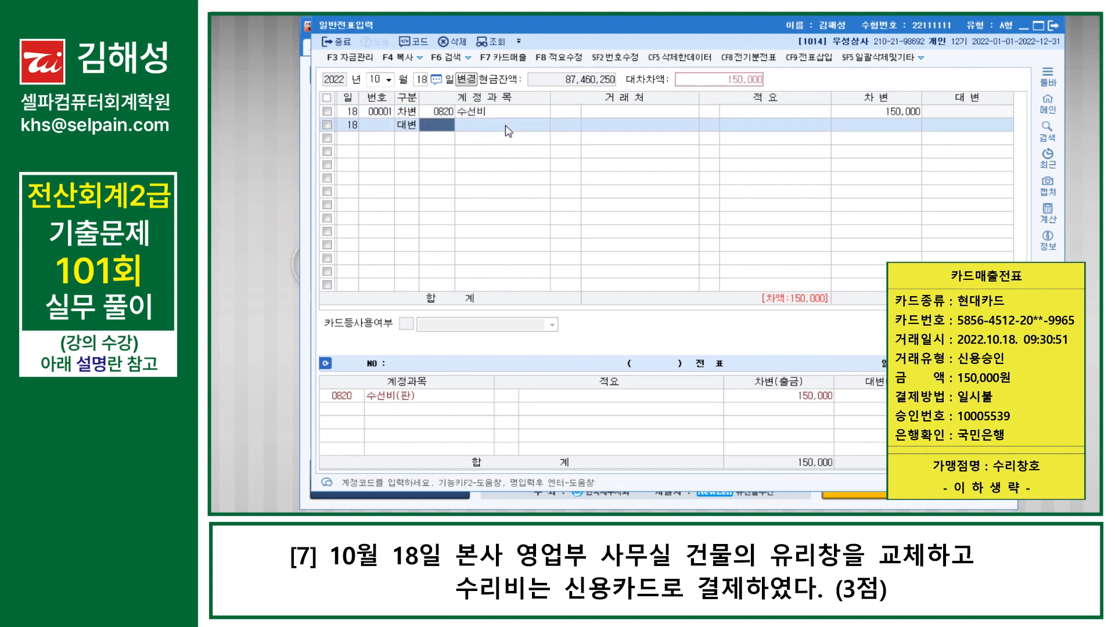
pyautogui.write('253')
pyautogui.press('Return')
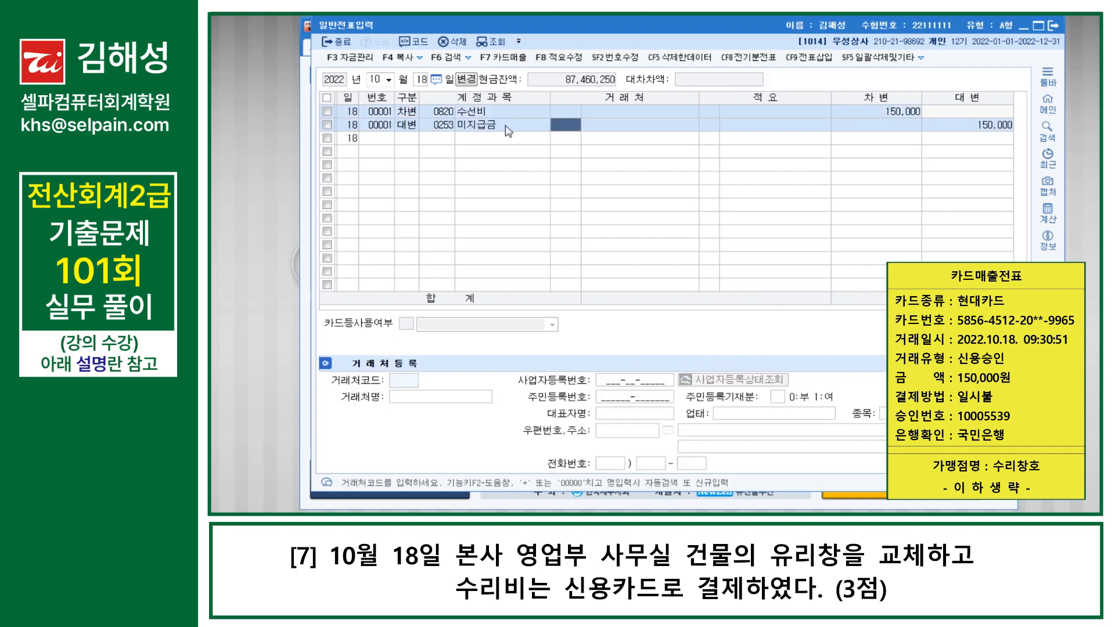
pyautogui.write('현대')
pyautogui.press('Return')
pyautogui.press('Return')
pyautogui.press('Return')
pyautogui.press('Return')
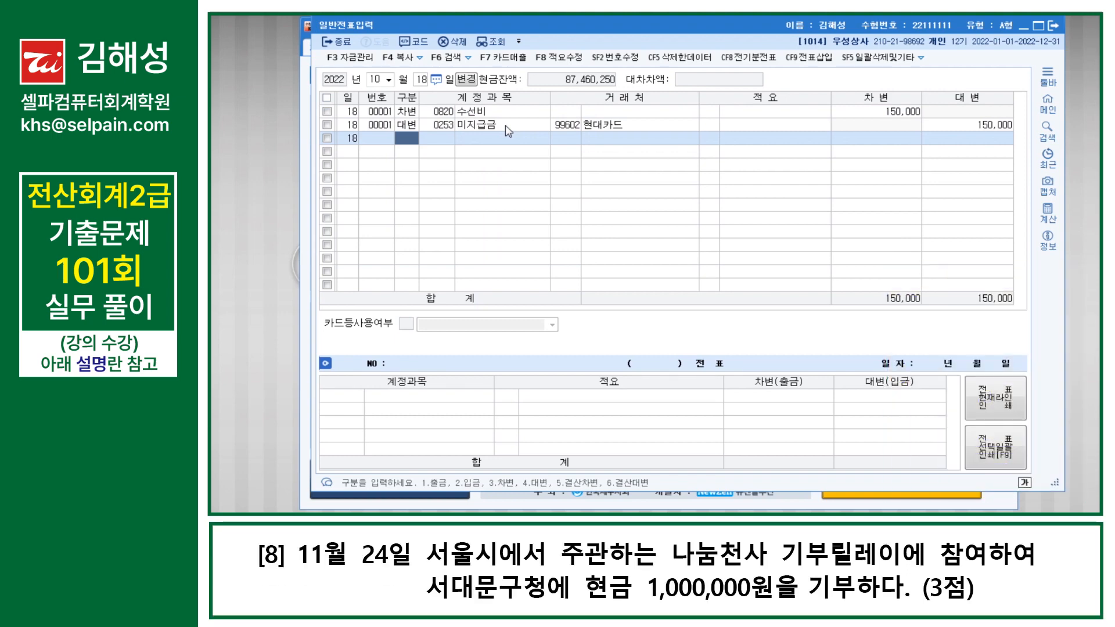
# Set the voucher date to November 24 and enter a 대변 line of 1,000,000 for account 101 현금
pyautogui.press('Escape')
pyautogui.press('Escape')
pyautogui.write('11')
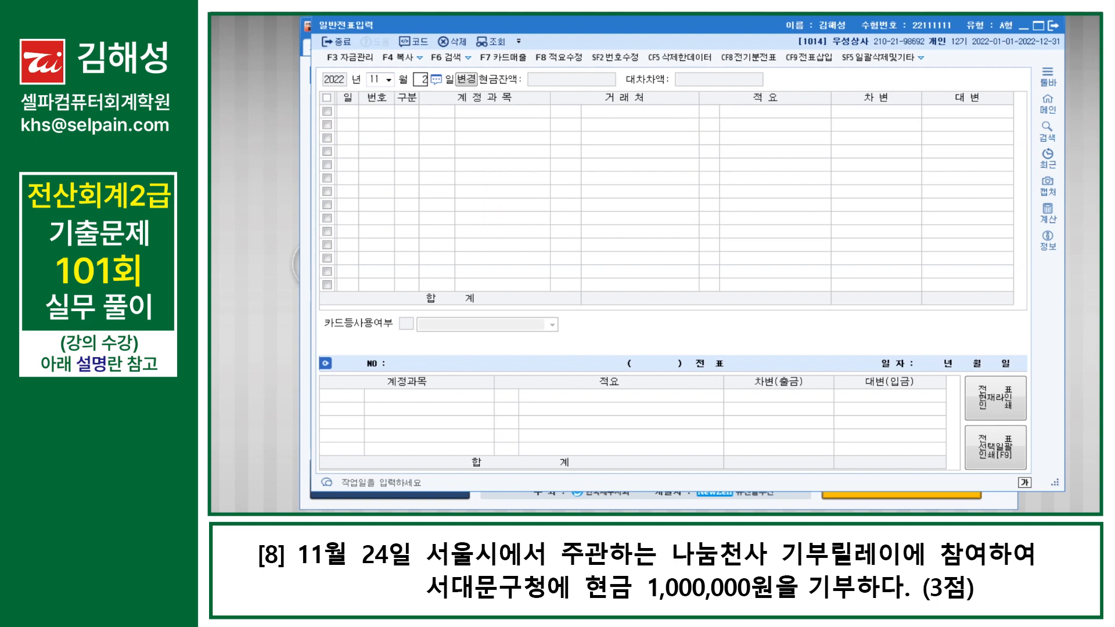
pyautogui.write('24')
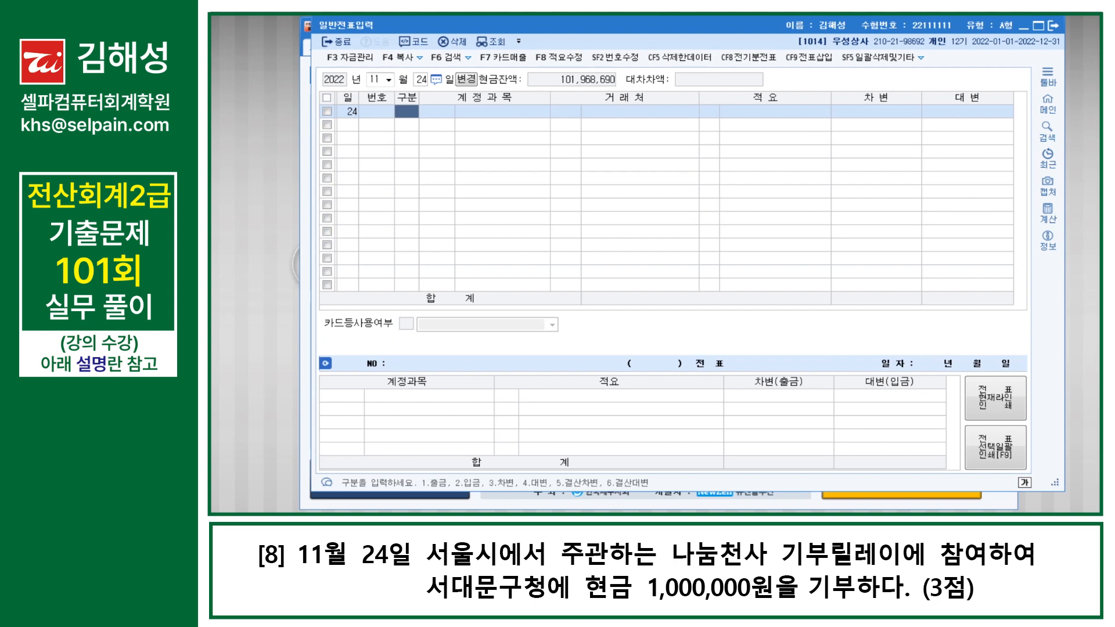
pyautogui.write('4101')
pyautogui.press('Return')
pyautogui.press('Return')
pyautogui.press('Return')
pyautogui.write('1000000')
pyautogui.press('Return')
# Complete the November 24 voucher with a 차변 line of 1,000,000 for account 953 기부금
pyautogui.write('953')
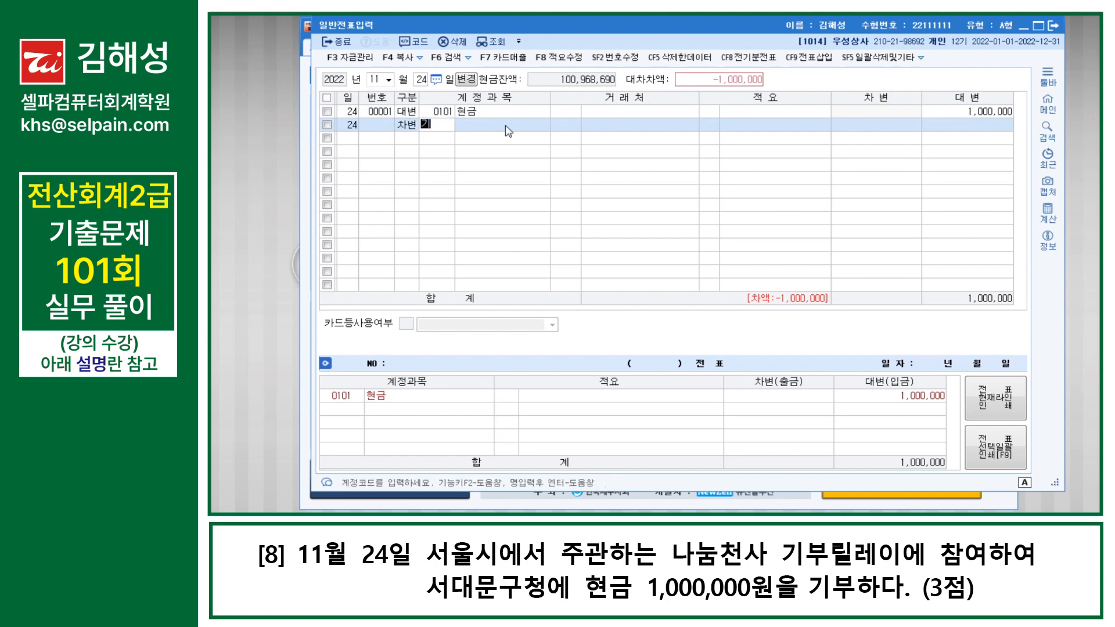
pyautogui.press('Return')
pyautogui.press('Return')
pyautogui.press('Return')
pyautogui.press('Return')
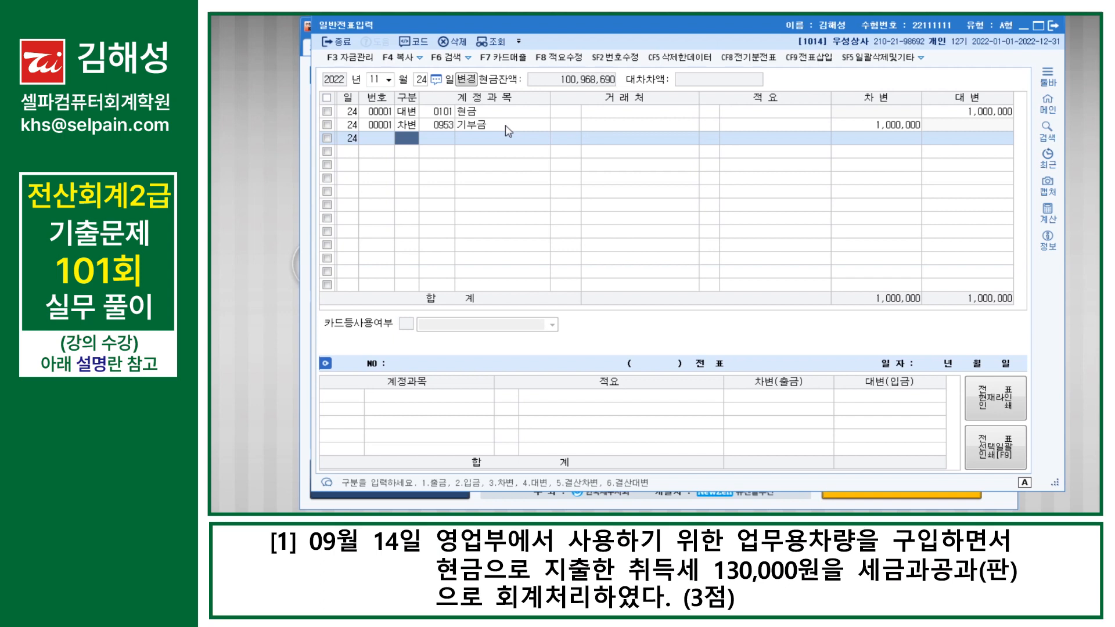
# Open the vouchers of September 14
pyautogui.press('Escape')
pyautogui.press('Escape')
pyautogui.write('091')
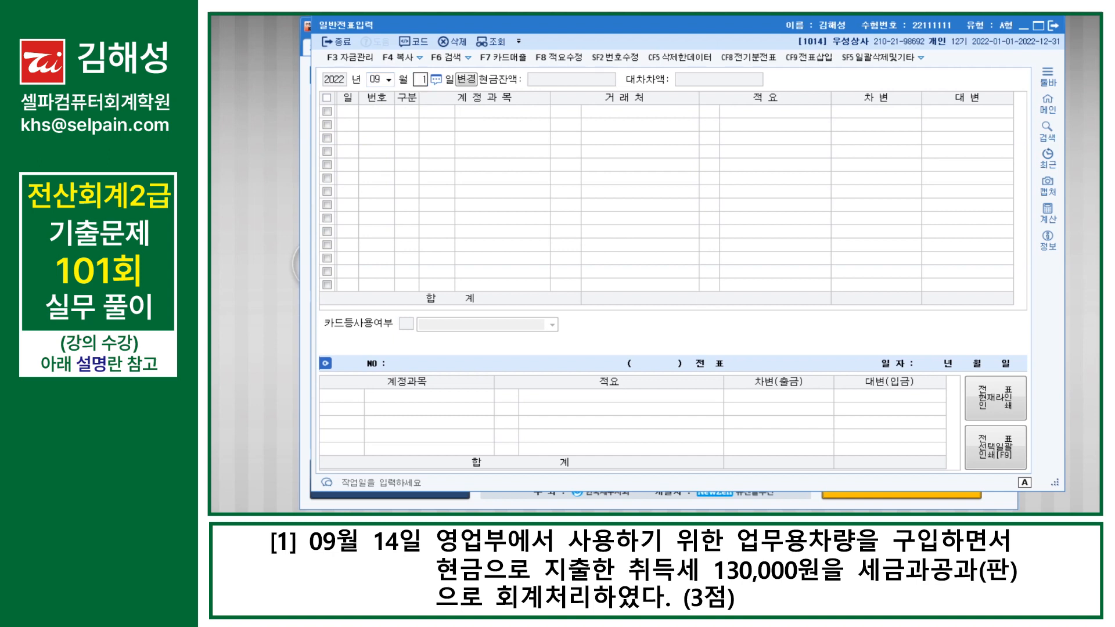
pyautogui.write('4')
pyautogui.press('Return')
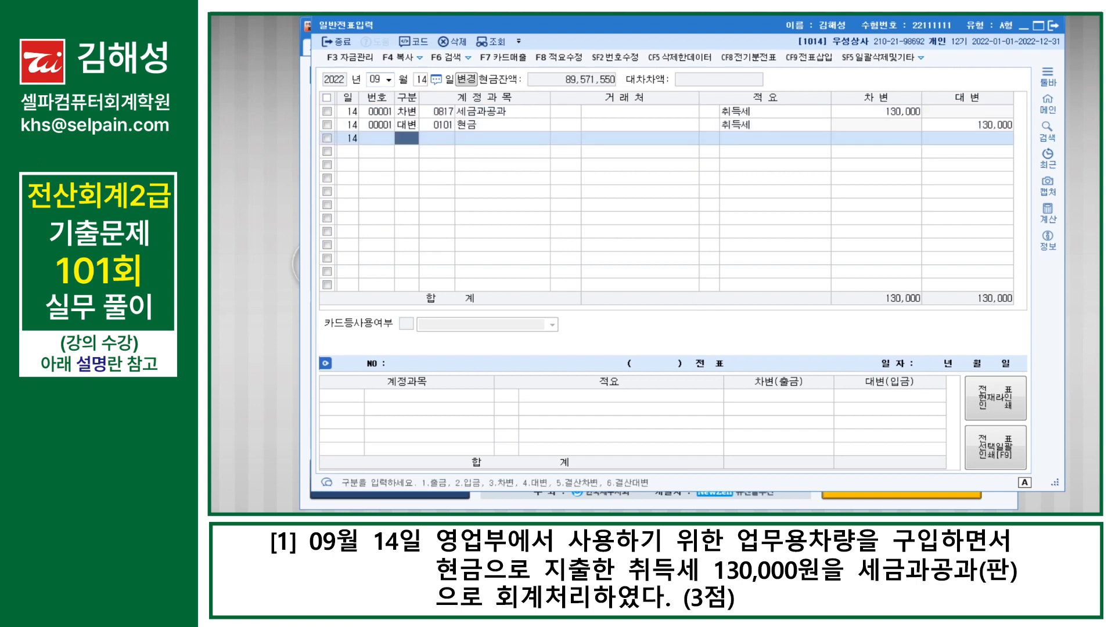
# Change the account of the September 14 차변 line for 취득세 to 208 차량운반구
pyautogui.press('Up')
pyautogui.press('Up')
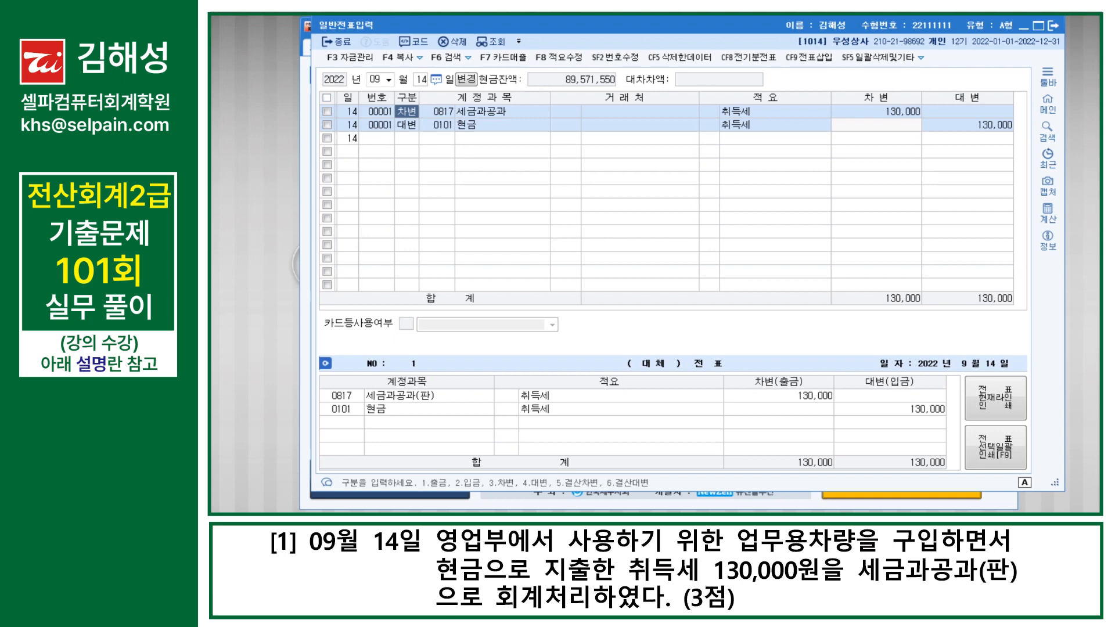
pyautogui.press('Return')
pyautogui.write('208')
pyautogui.press('Return')
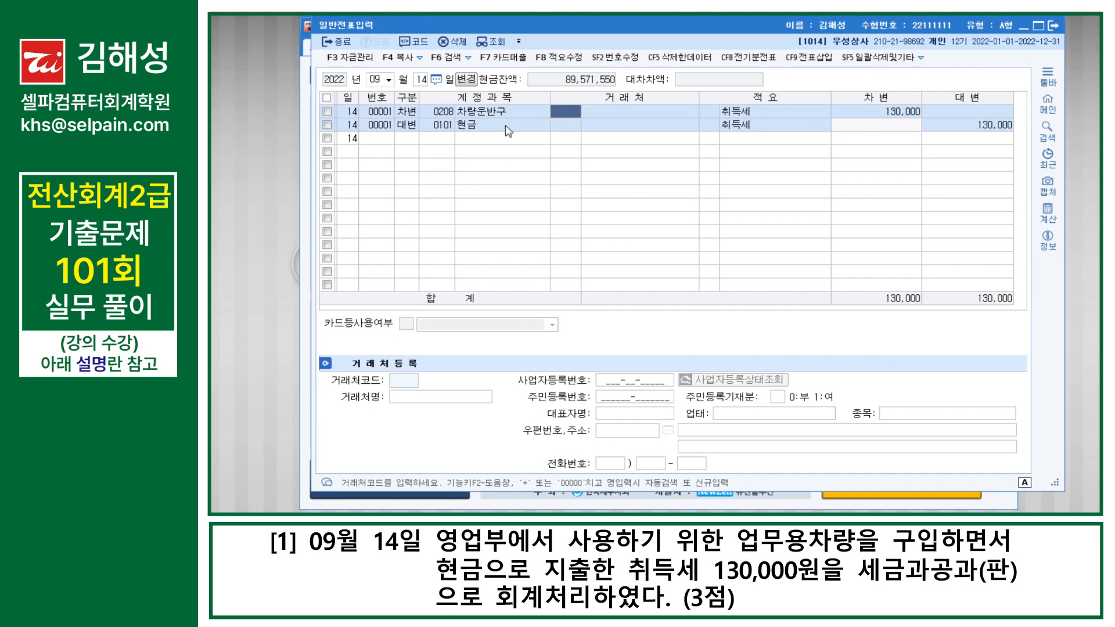
pyautogui.click(512, 107)
pyautogui.click(506, 112)
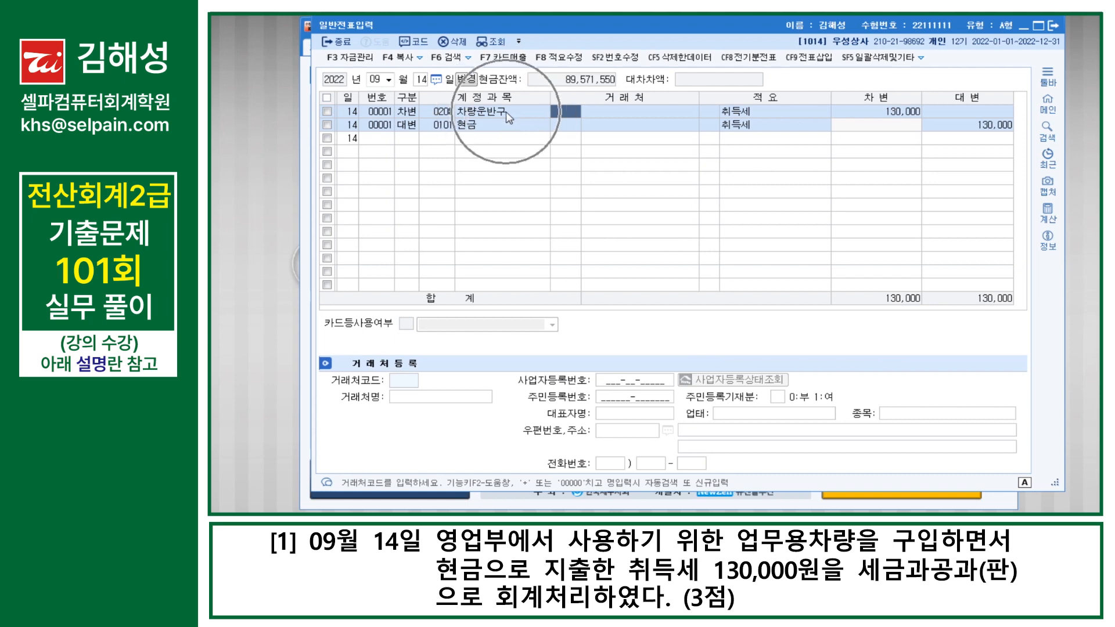
pyautogui.click(500, 141)
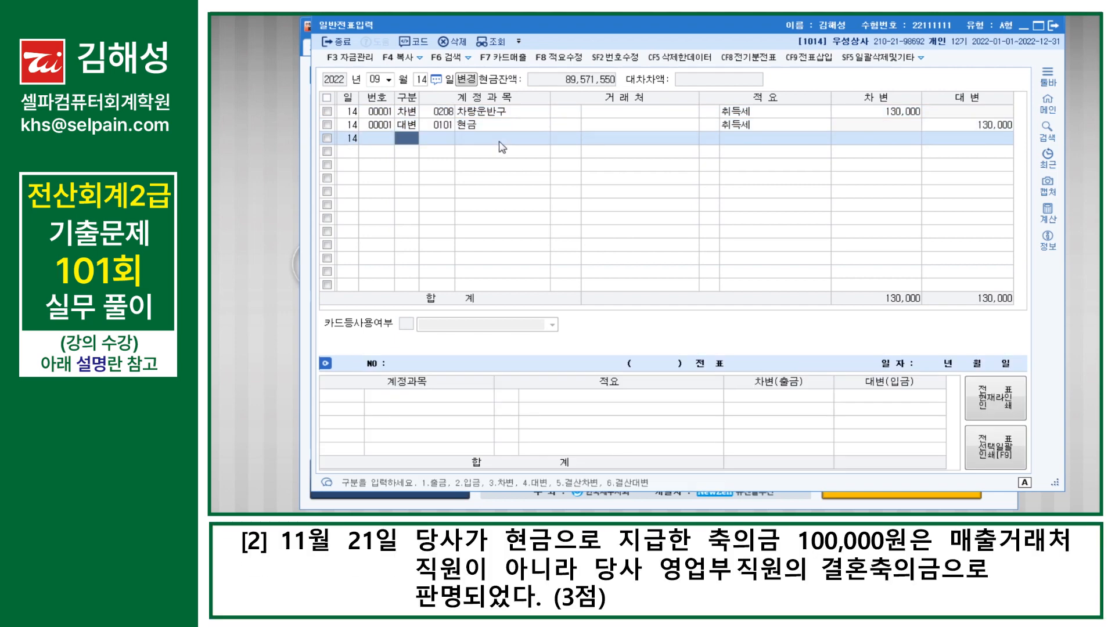
# Open the vouchers of November 21
pyautogui.press('Escape')
pyautogui.press('Escape')
pyautogui.write('11 월 ')
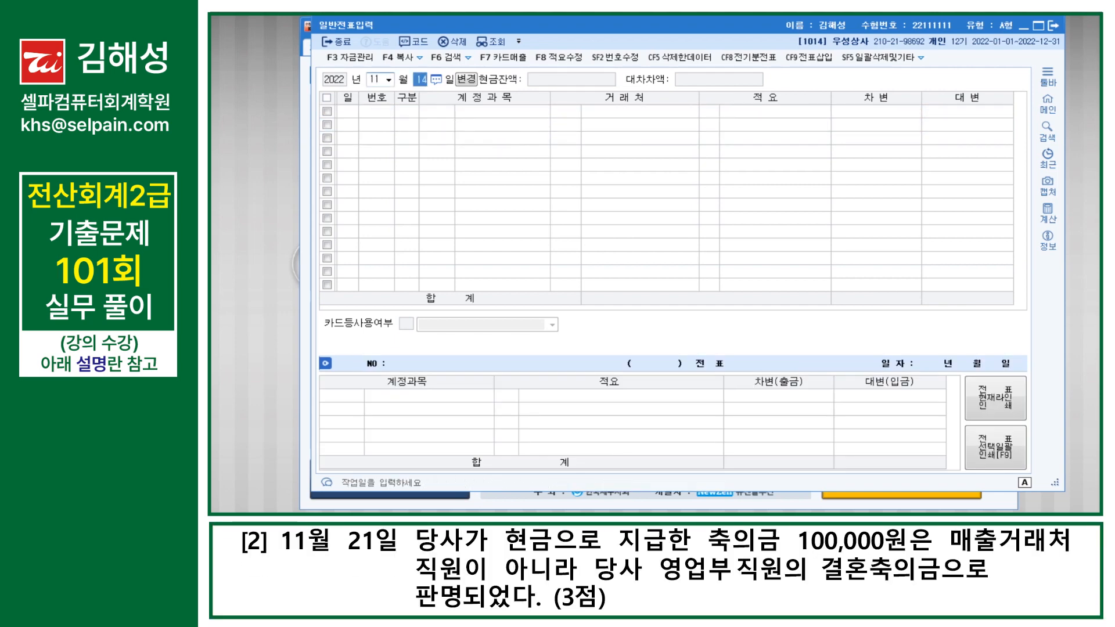
pyautogui.write('21')
pyautogui.press('Return')
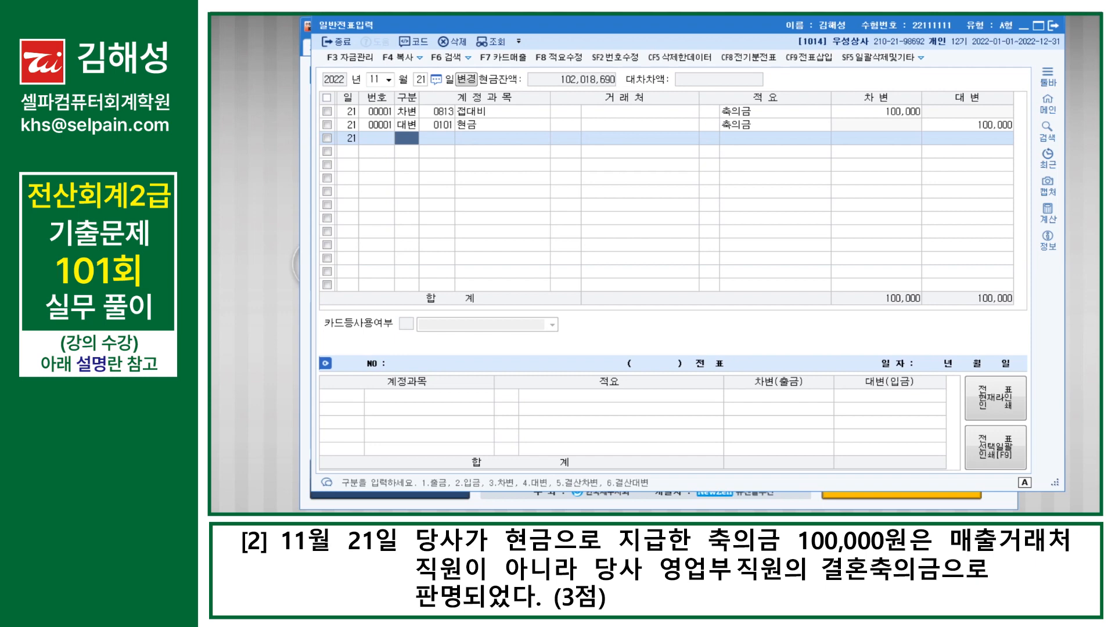
# Change the account of the November 21 차변 line for 축의금 to 811 복리후생비
pyautogui.press('Up')
pyautogui.press('Up')
pyautogui.press('Right')
pyautogui.write('0811')
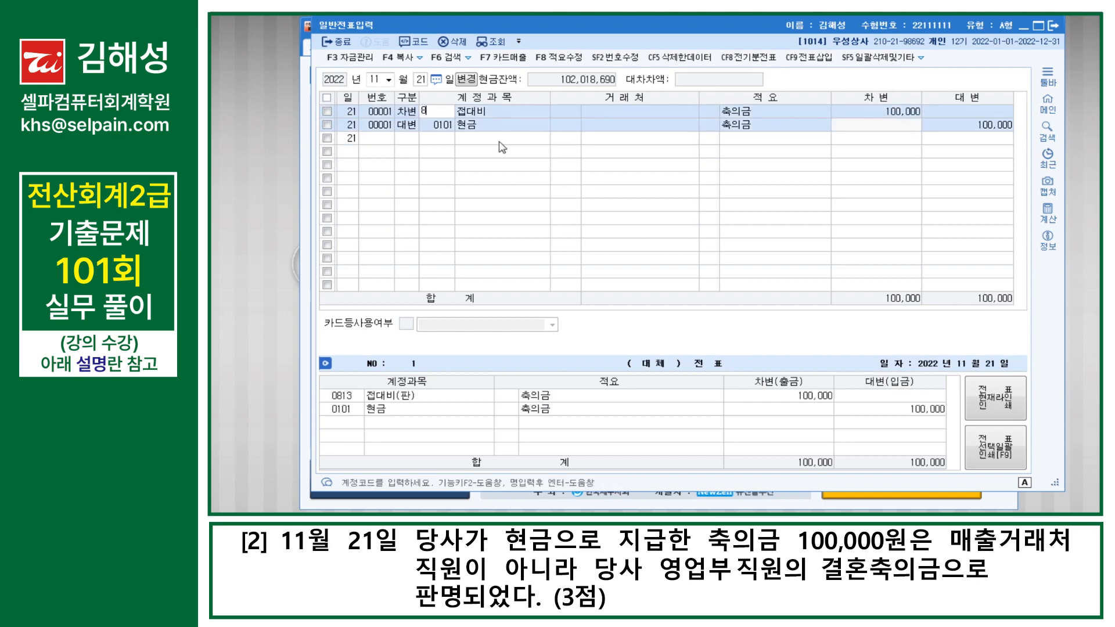
pyautogui.press('Return')
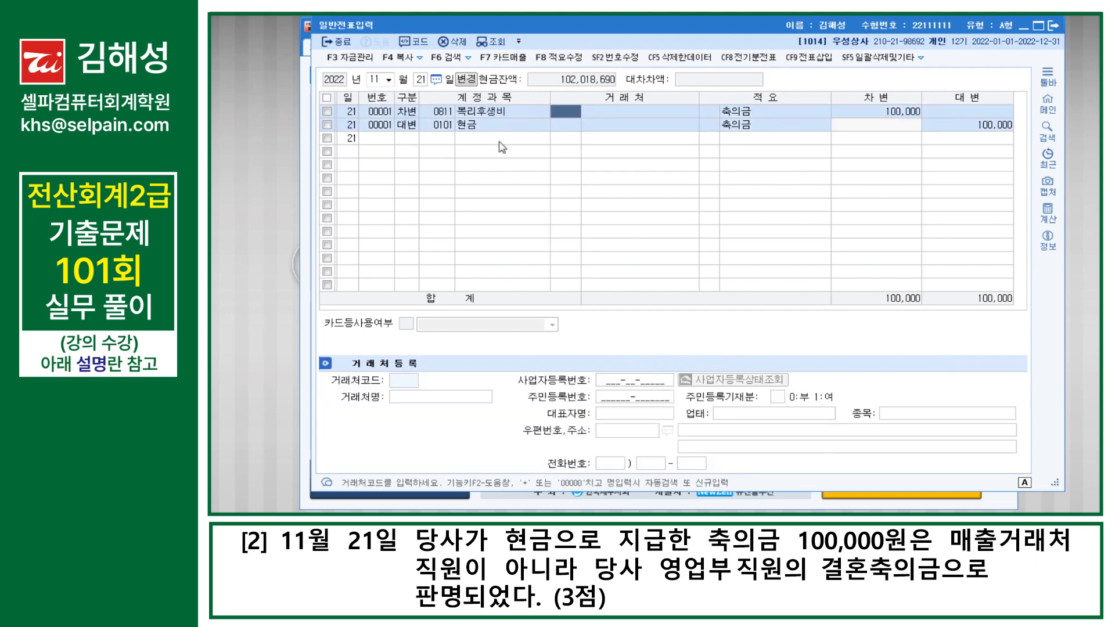
pyautogui.press('Down')
pyautogui.press('Down')
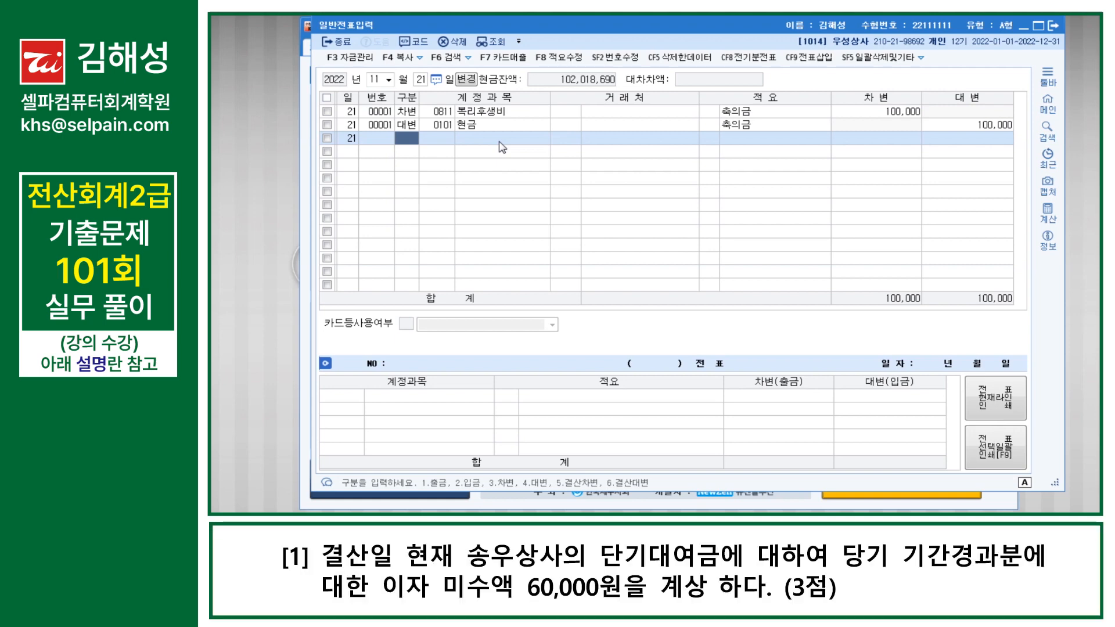
# Set the voucher date to December 31 and enter a 차변 line of 60,000 for account 116 미수수익
pyautogui.press('Escape')
pyautogui.press('Escape')
pyautogui.write('1231')
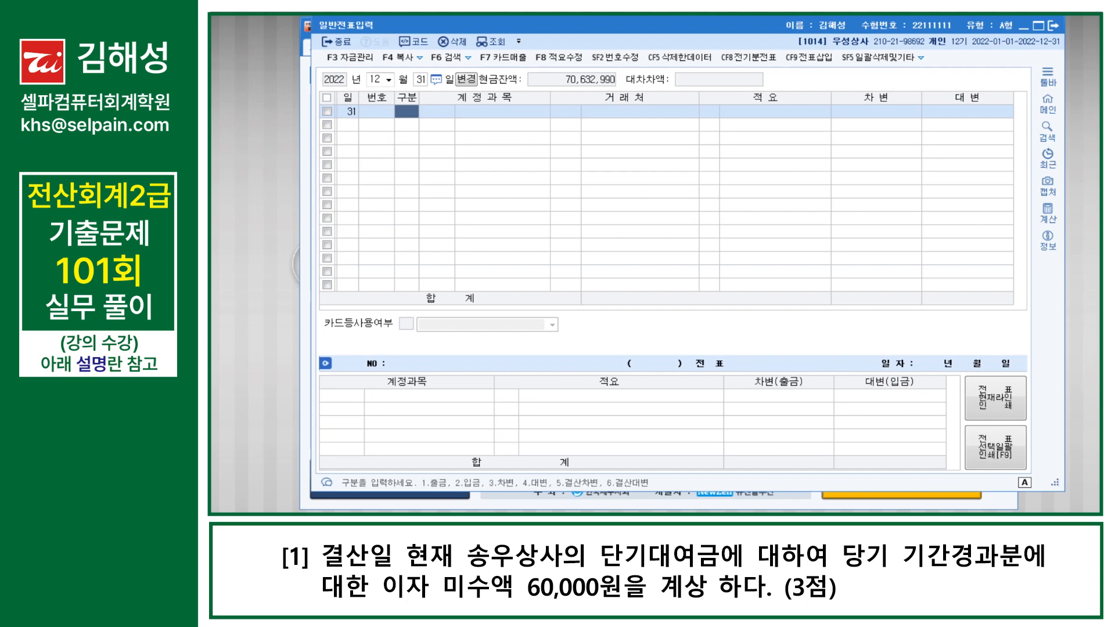
pyautogui.write('3')
pyautogui.press('Return')
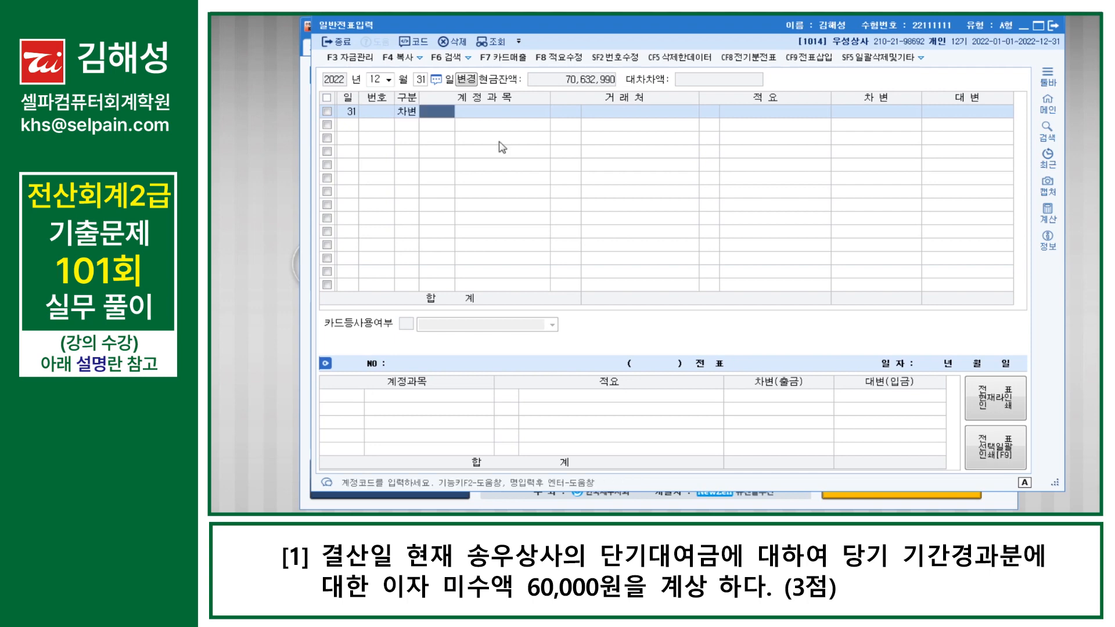
pyautogui.write('미수수')
pyautogui.press('Return')
pyautogui.press('Return')
pyautogui.press('Return')
pyautogui.press('Return')
pyautogui.write('60,000,000')
pyautogui.press('BackSpace')
pyautogui.press('BackSpace')
pyautogui.press('BackSpace')
pyautogui.press('Return')
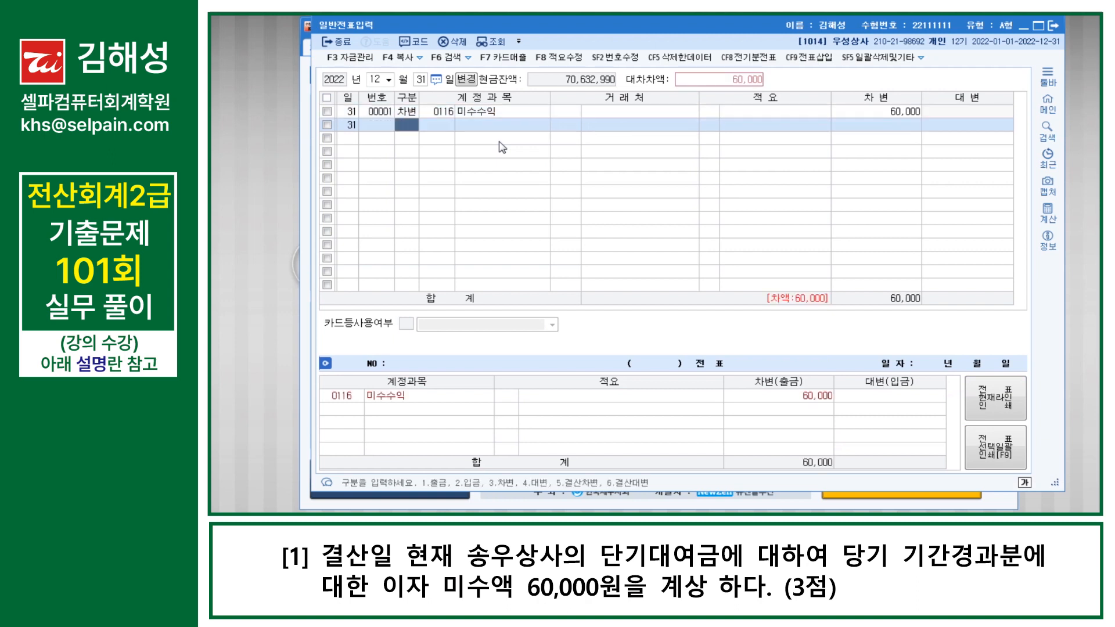
# Complete the interest accrual voucher with a 대변 line of 60,000 for account 901 이자수익
pyautogui.write('4')
pyautogui.press('Return')
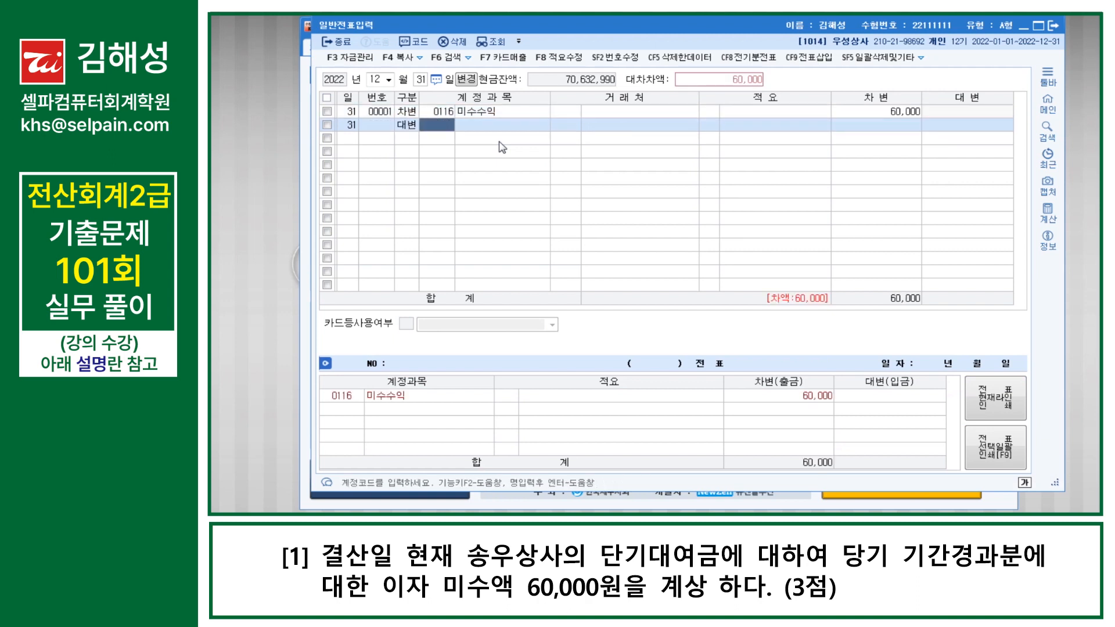
pyautogui.write('901')
pyautogui.press('Return')
pyautogui.press('Return')
pyautogui.press('Return')
pyautogui.press('Return')
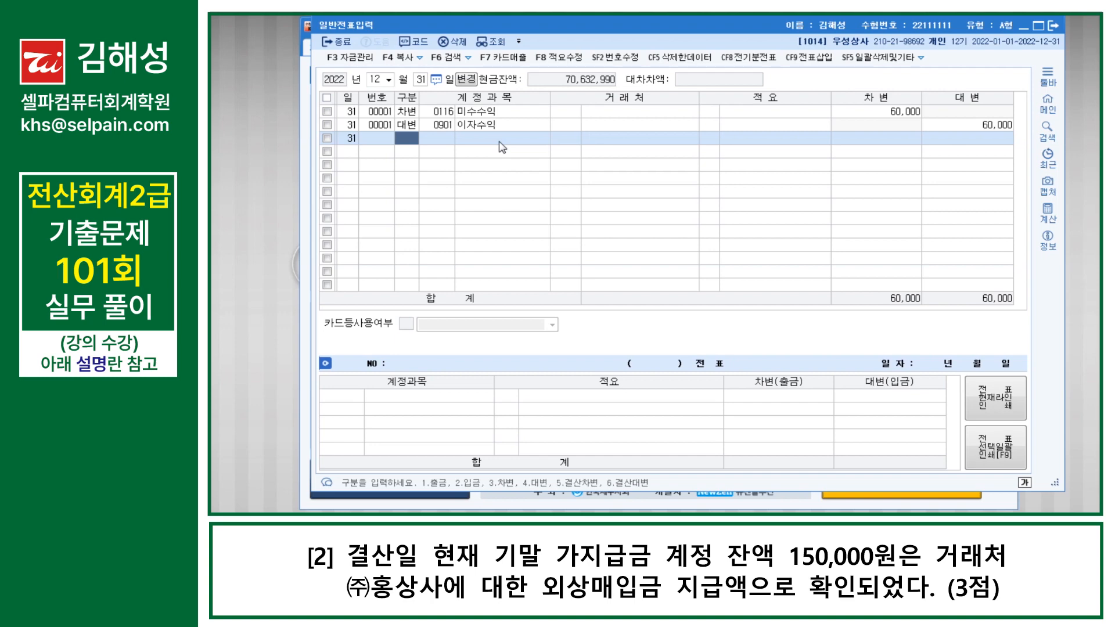
# Open the 합계잔액시산표 and query it as of December 31, 2022
pyautogui.hotkey('ctrl', 'Return')
pyautogui.write('ㅎㄱㅈ')
pyautogui.press('Return')
pyautogui.press('Return')
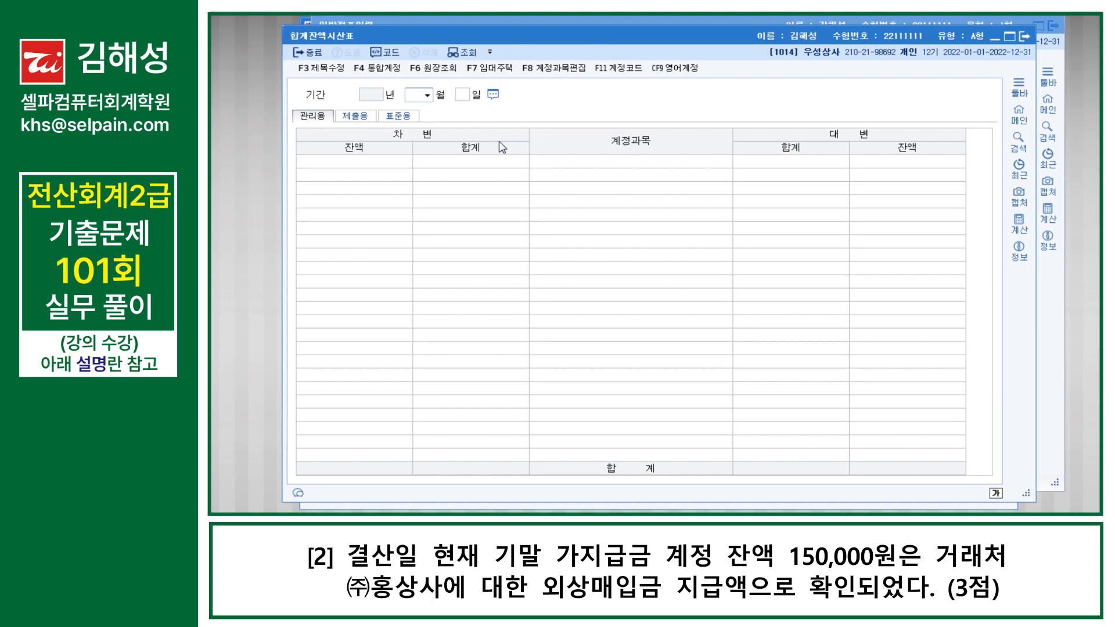
pyautogui.write('12')
pyautogui.press('Return')
pyautogui.press('Return')
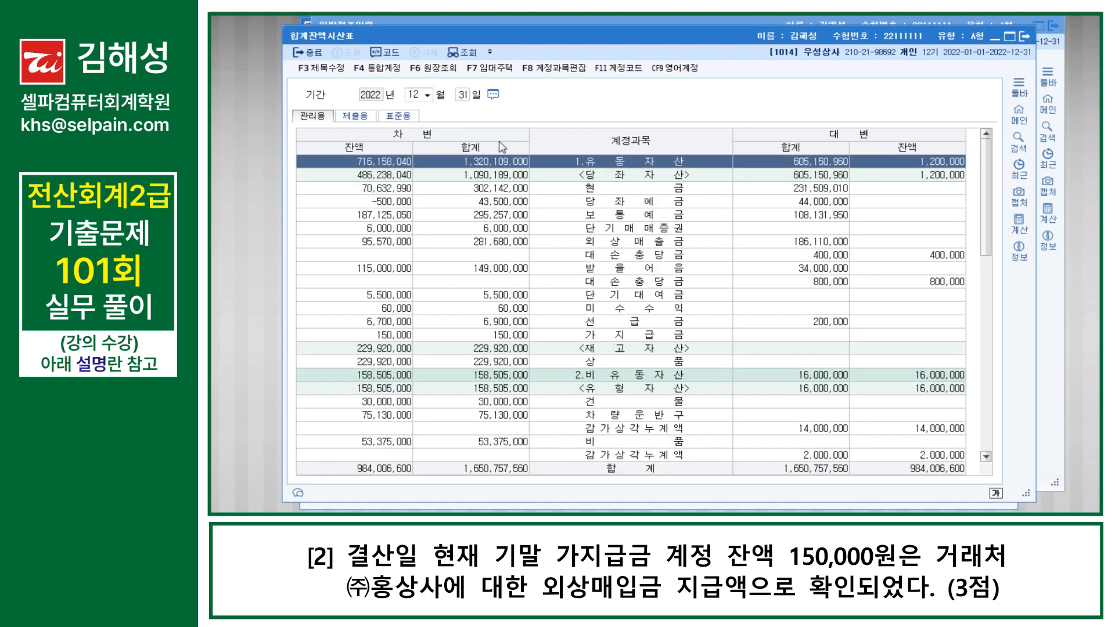
# Check the 가지급금 balance in the trial balance, view its ledger, and return to the 일반전표입력 screen
pyautogui.click(635, 336)
pyautogui.doubleClick(636, 337)
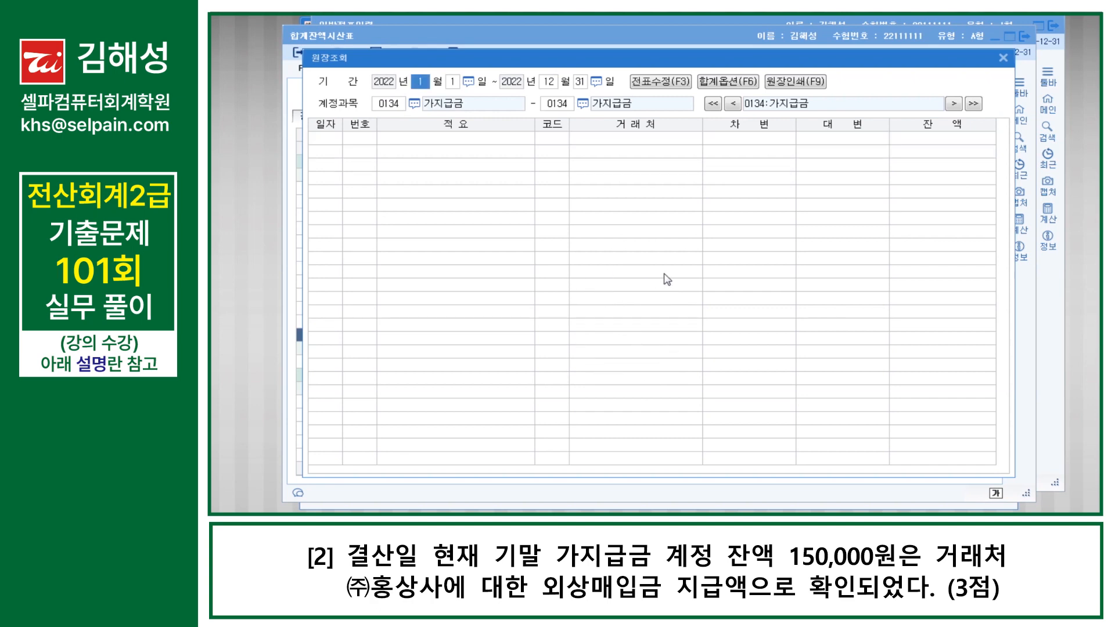
pyautogui.press('Escape')
pyautogui.press('ctrl')
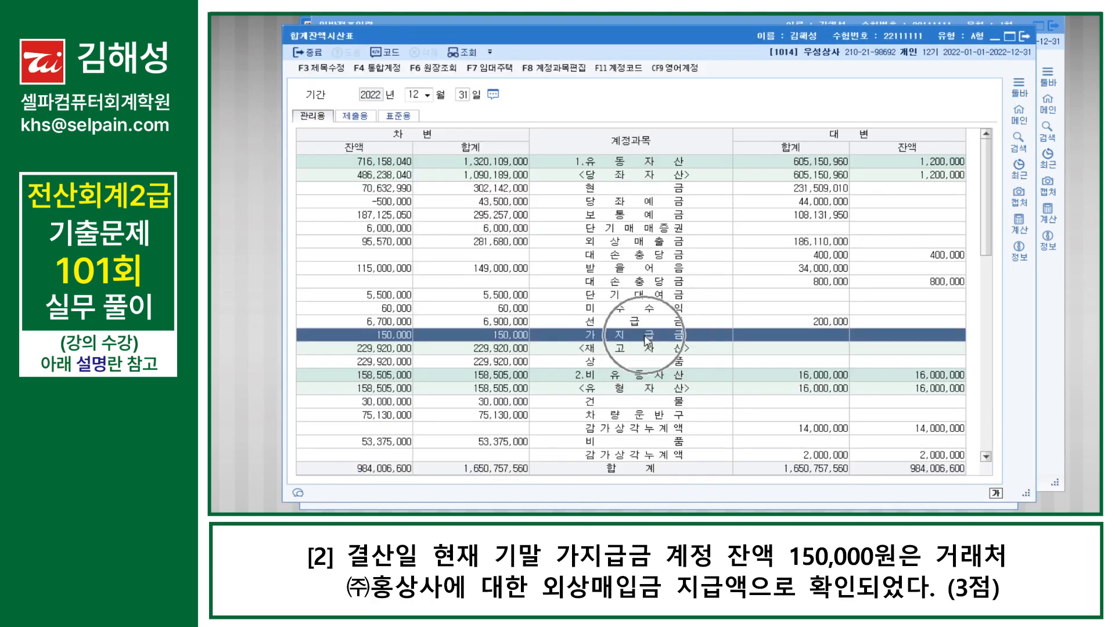
pyautogui.press('ctrl')
pyautogui.press('ctrl')
pyautogui.press('ctrl')
pyautogui.press('ctrl')
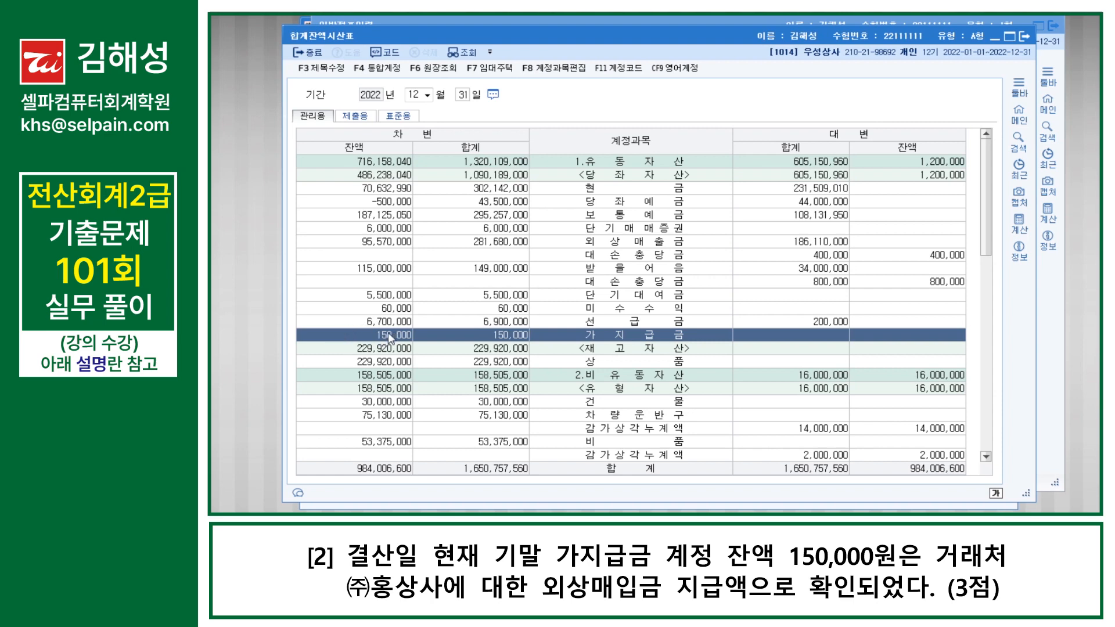
pyautogui.press('Escape')
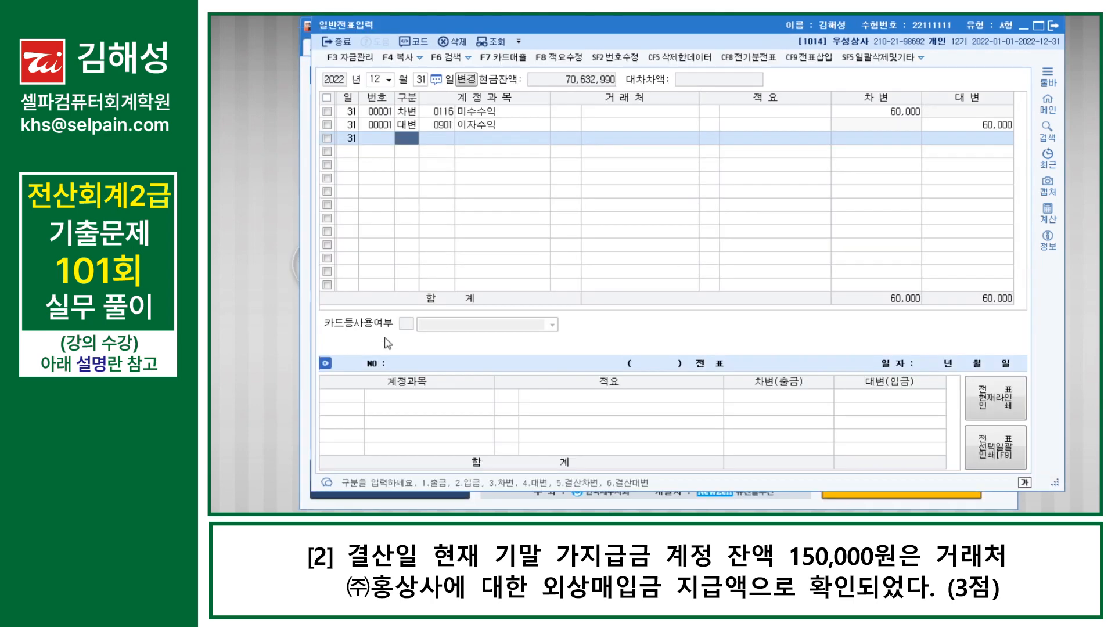
# Enter a December 31 대변 line of 150,000 for account 134 가지급금
pyautogui.press('Return')
pyautogui.write('134')
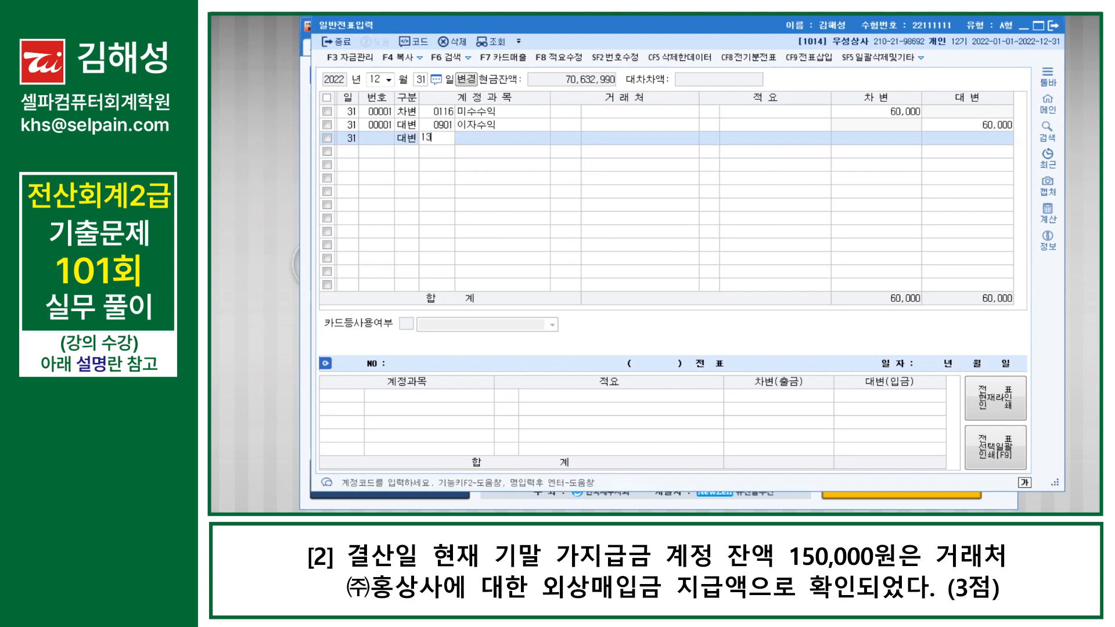
pyautogui.press('Return')
pyautogui.press('Return')
pyautogui.press('Return')
pyautogui.write('1500000')
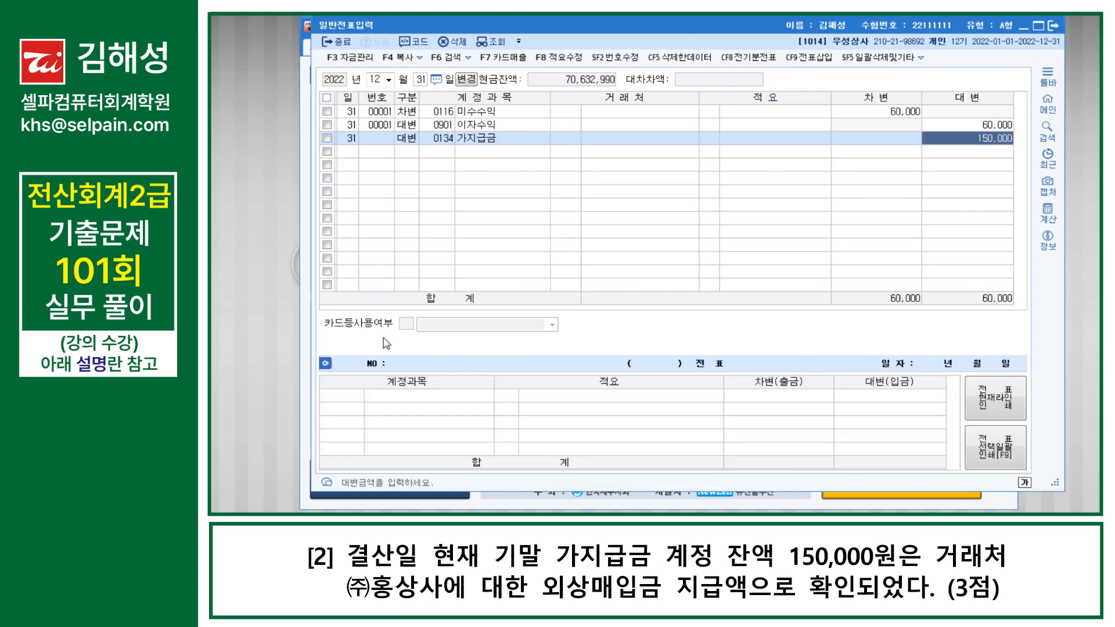
pyautogui.press('Return')
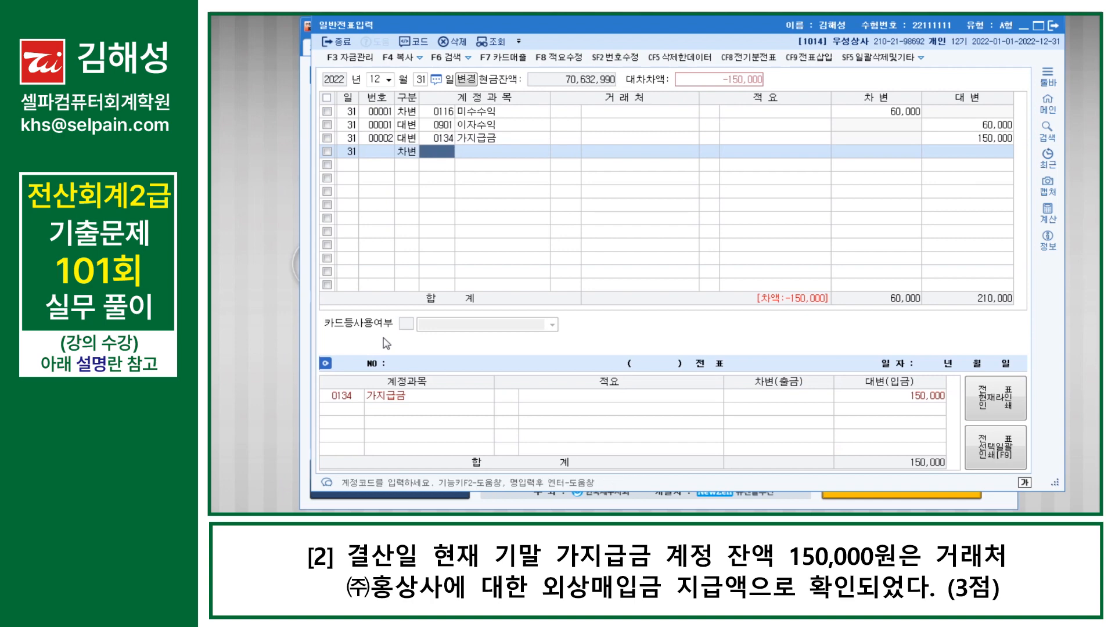
# Complete the 가지급금 voucher with a 차변 line of 150,000 for account 251 외상매입금 and vendor (주)홍상사
pyautogui.write('251')
pyautogui.press('Return')
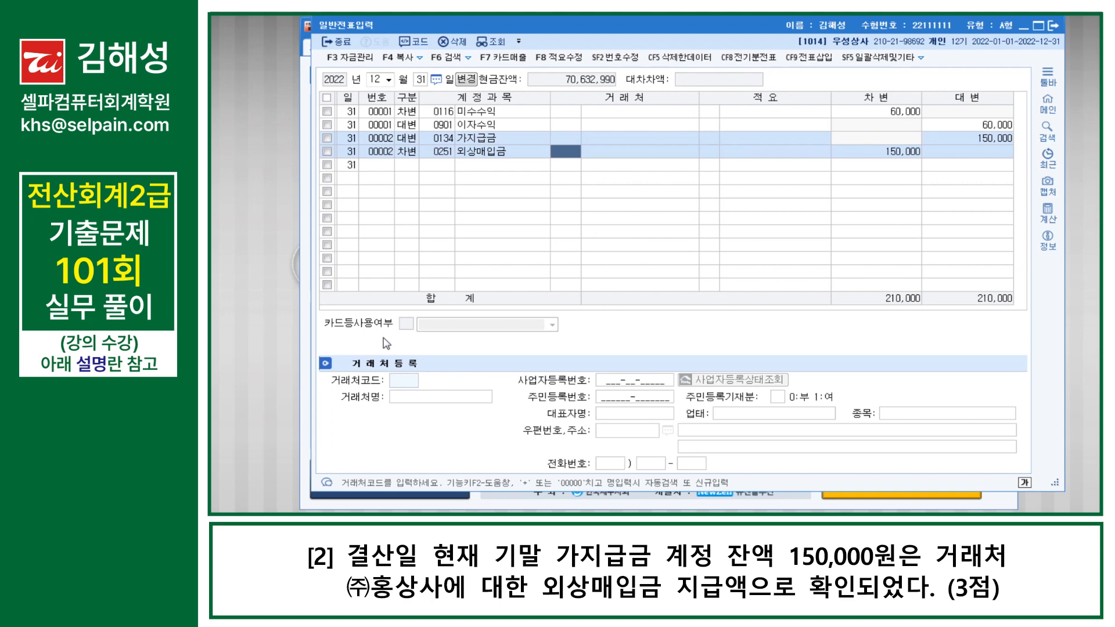
pyautogui.write('홍상')
pyautogui.press('Return')
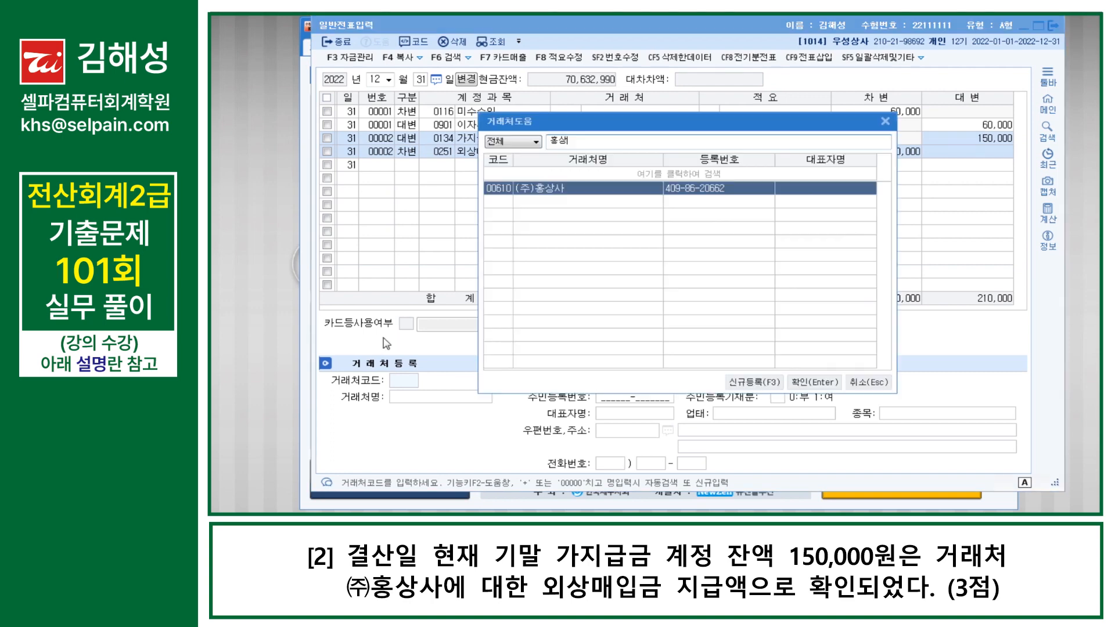
pyautogui.press('Return')
pyautogui.press('Return')
pyautogui.press('Return')
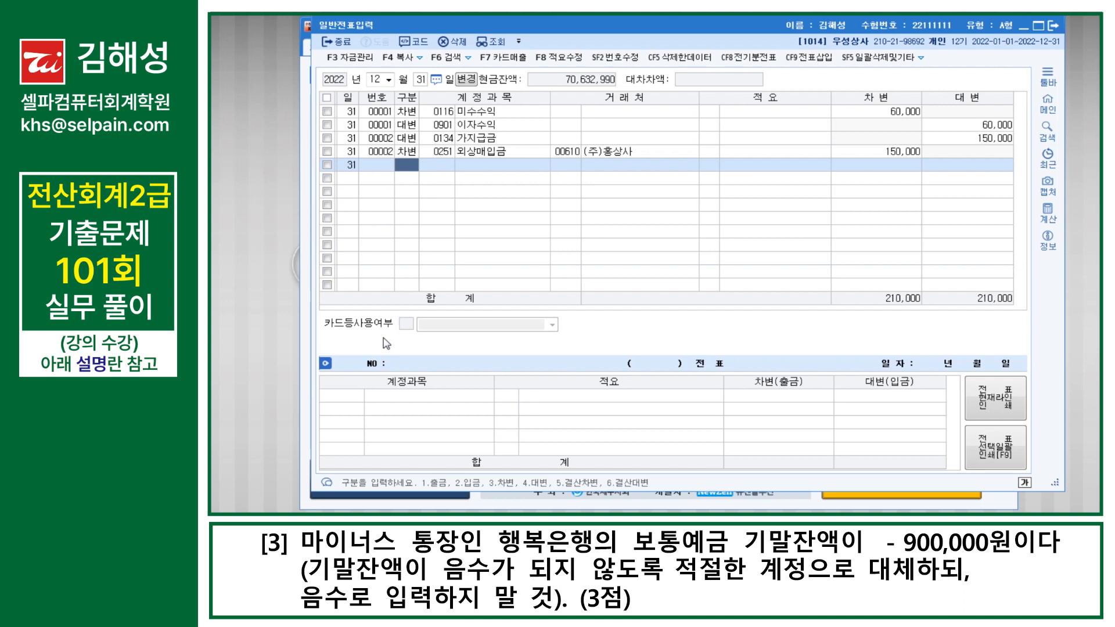
# Enter a December 31 차변 line of 900,000 for account 103 보통예금 without a vendor
pyautogui.write('3')
pyautogui.press('Return')
pyautogui.write('103')
pyautogui.press('Return')
pyautogui.press('Return')
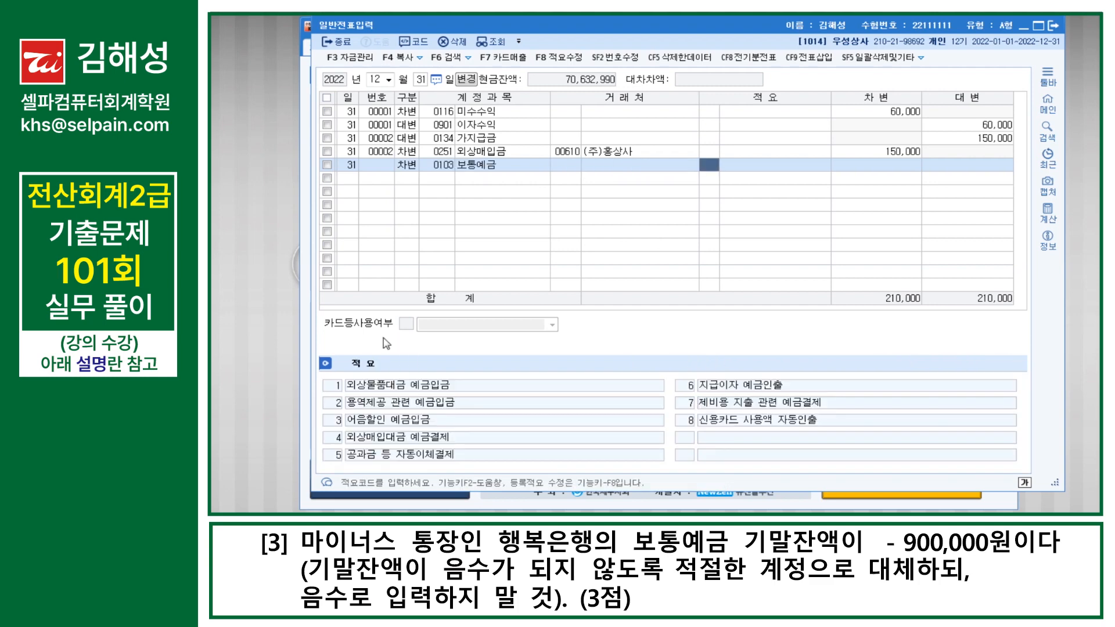
pyautogui.press('Return')
pyautogui.write('900000')
pyautogui.press('Return')
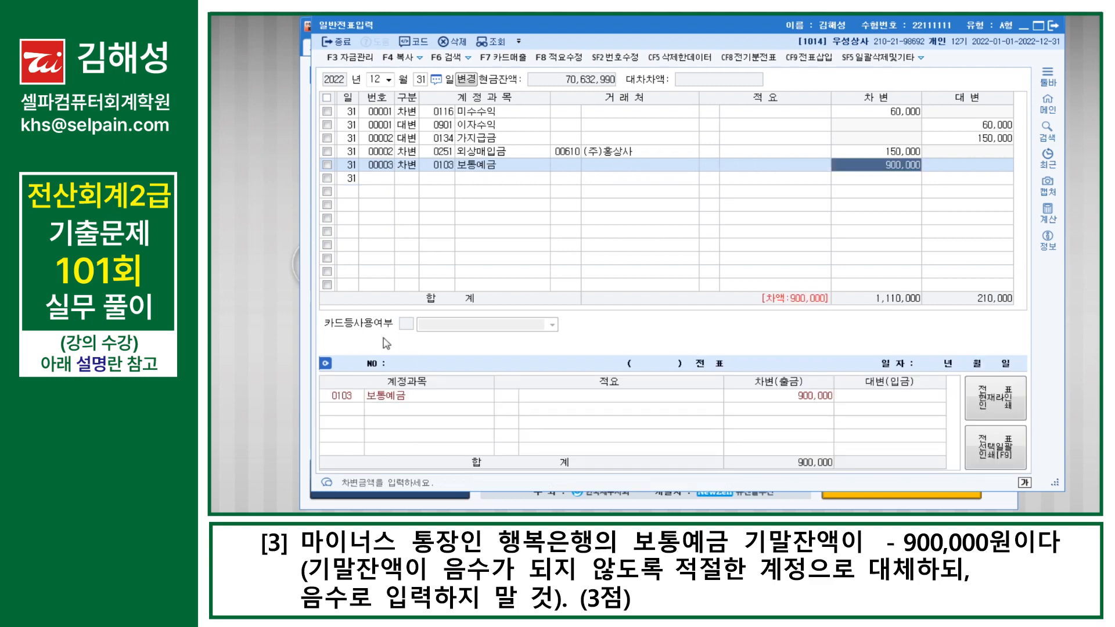
# Complete the 보통예금 voucher with a 대변 line of 900,000 for account 260 단기차입금 and vendor 행복은행
pyautogui.write('4')
pyautogui.press('Return')
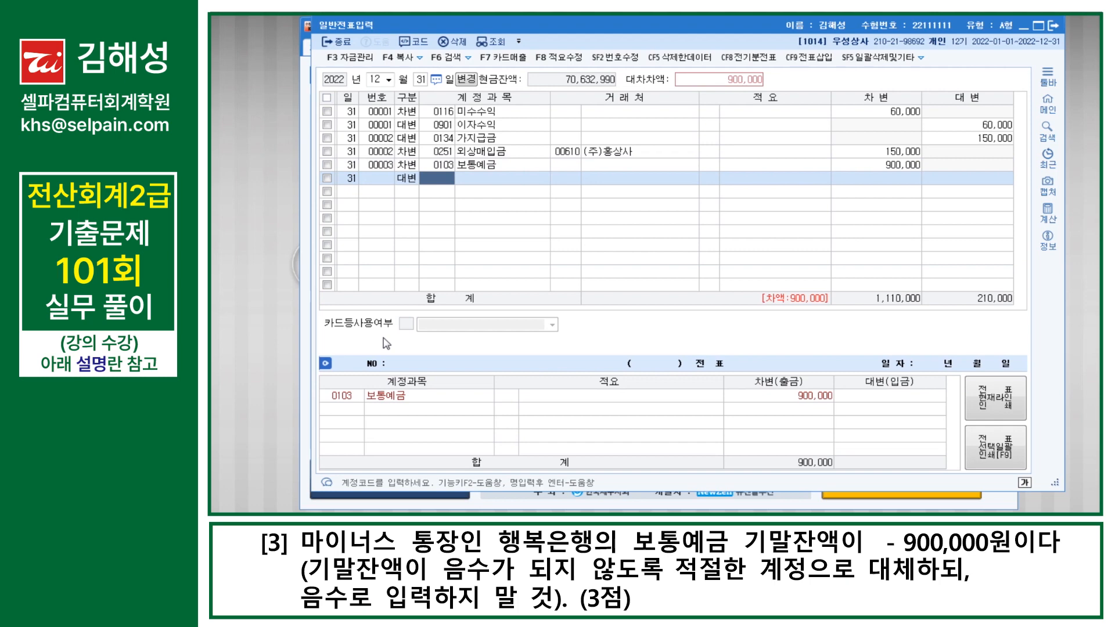
pyautogui.write('단기채')
pyautogui.press('Return')
pyautogui.press('Return')
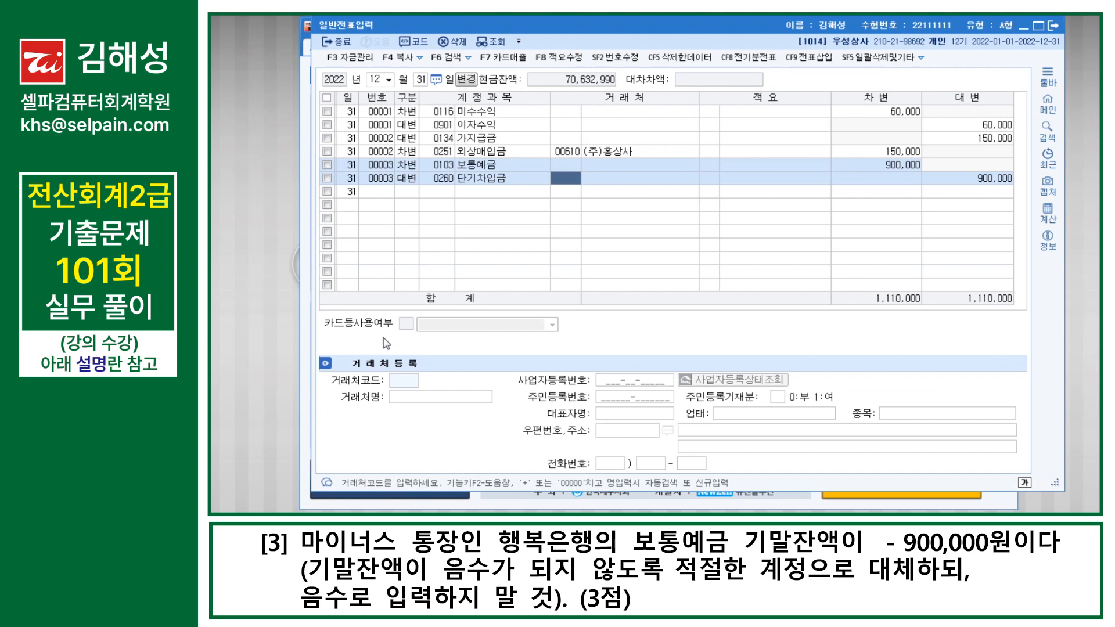
pyautogui.write('행복')
pyautogui.press('Return')
pyautogui.press('Return')
pyautogui.press('Return')
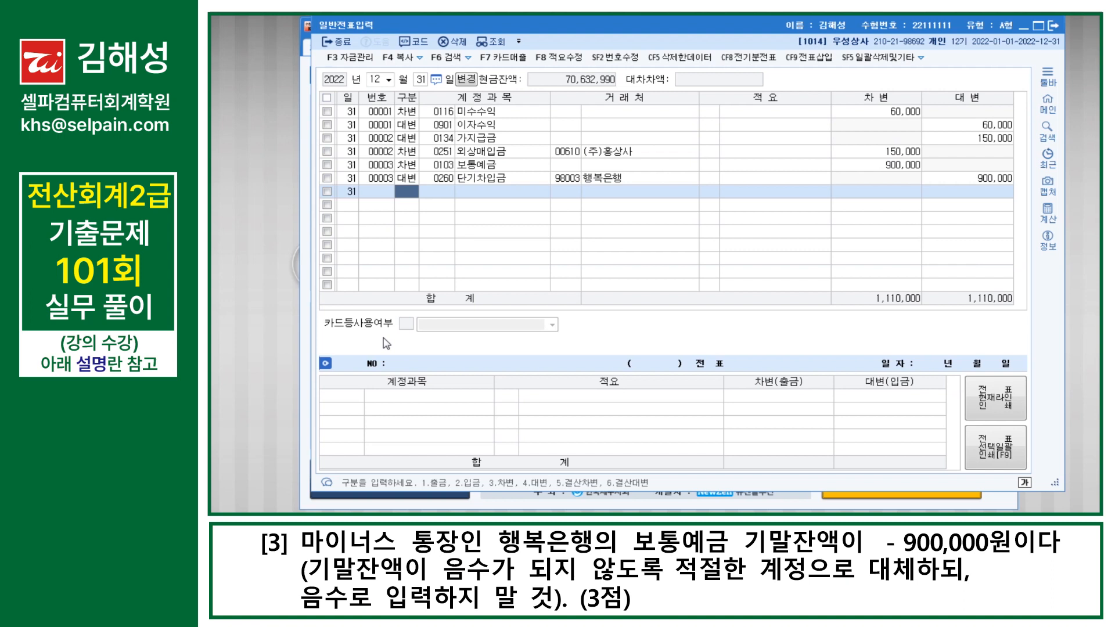
pyautogui.click(486, 168)
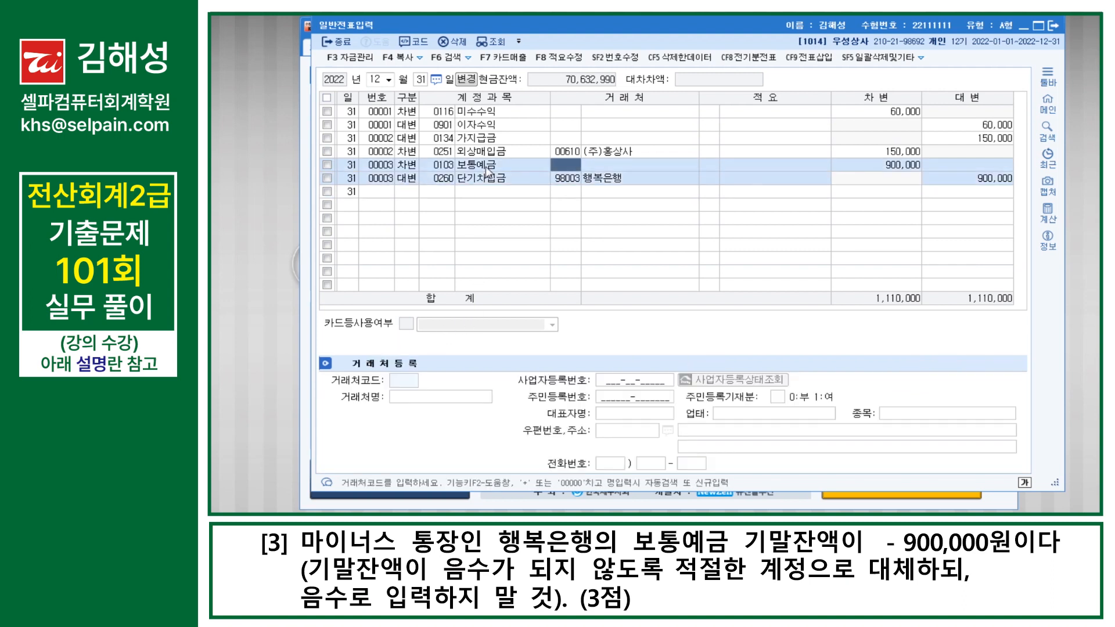
pyautogui.click(491, 183)
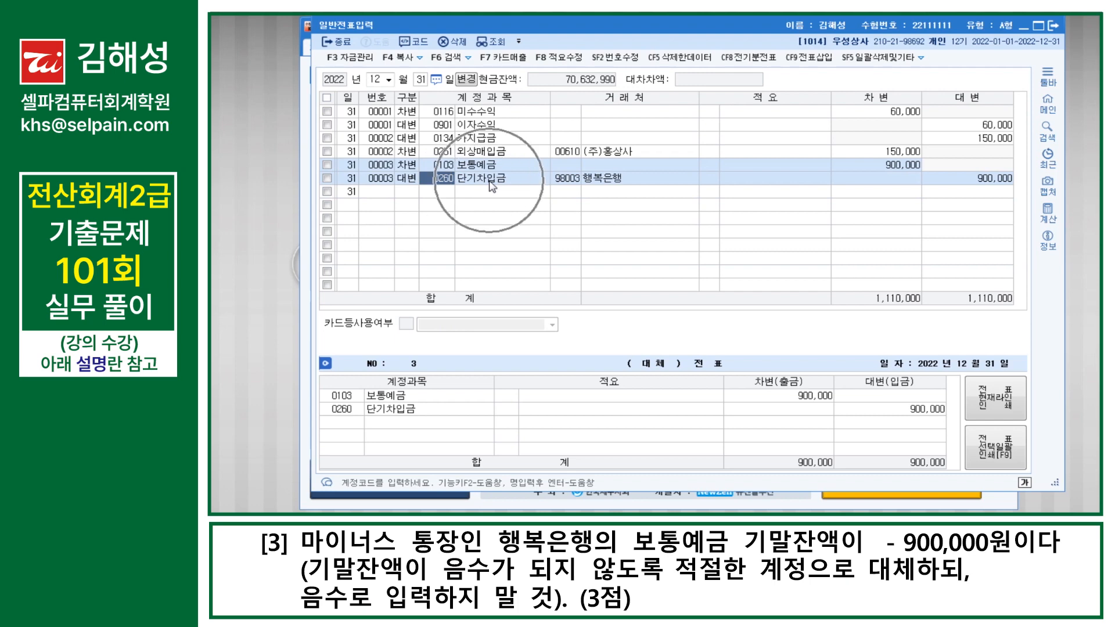
pyautogui.click(489, 198)
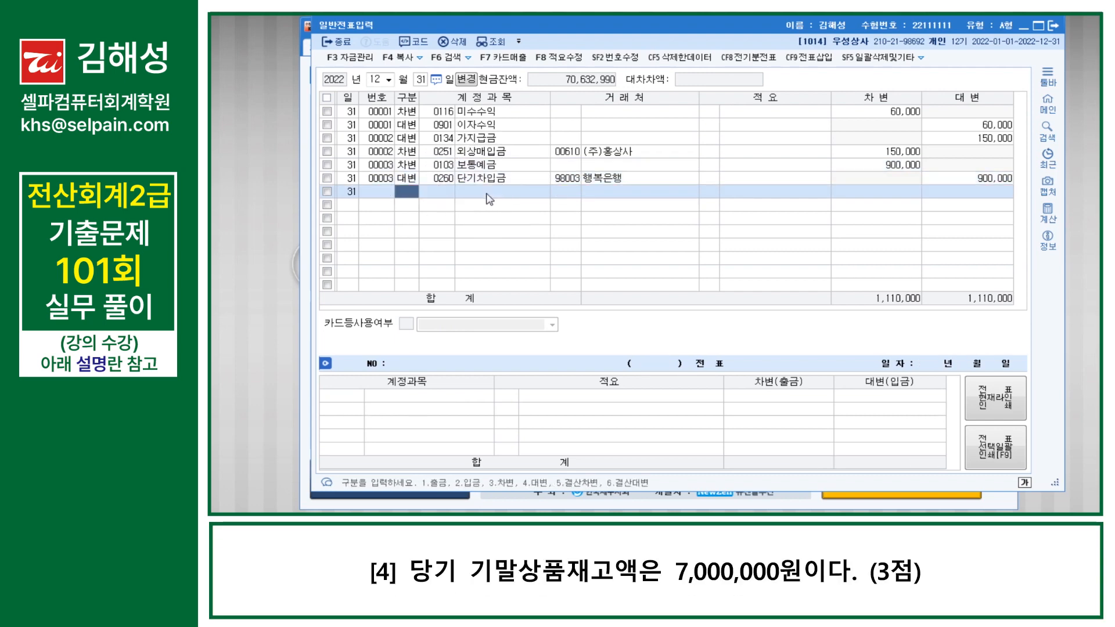
# Open 결산자료입력 for January to December 2022 and accept the 매출원가 및 경비선택 settings with all cost accounts unused
pyautogui.hotkey('ctrl', 'Return')
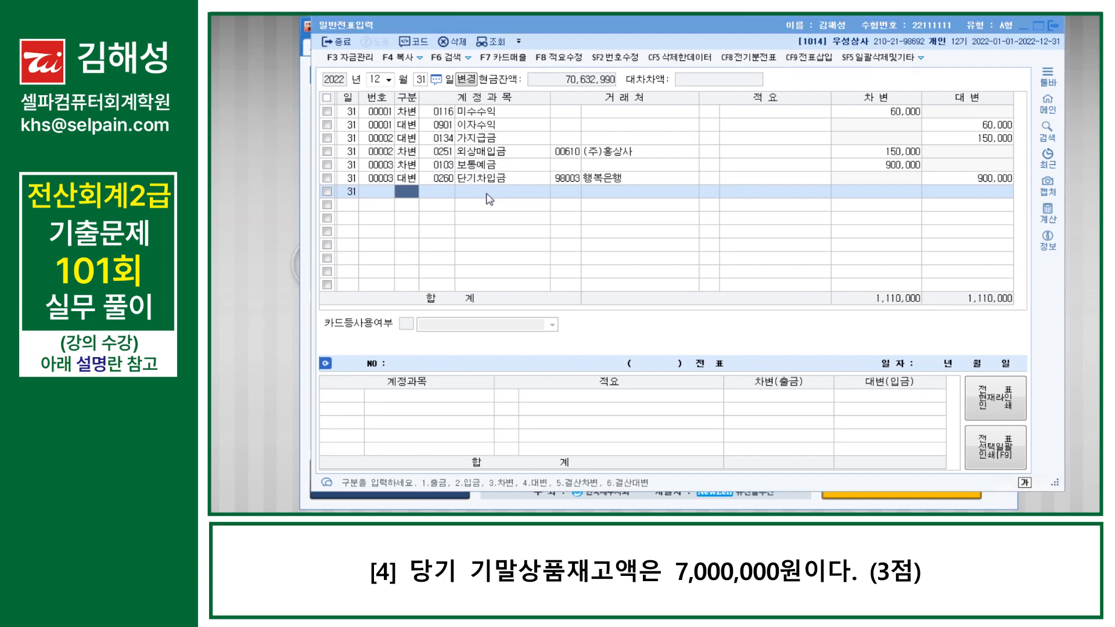
pyautogui.write('ㄱㅅ')
pyautogui.press('Return')
pyautogui.press('Down')
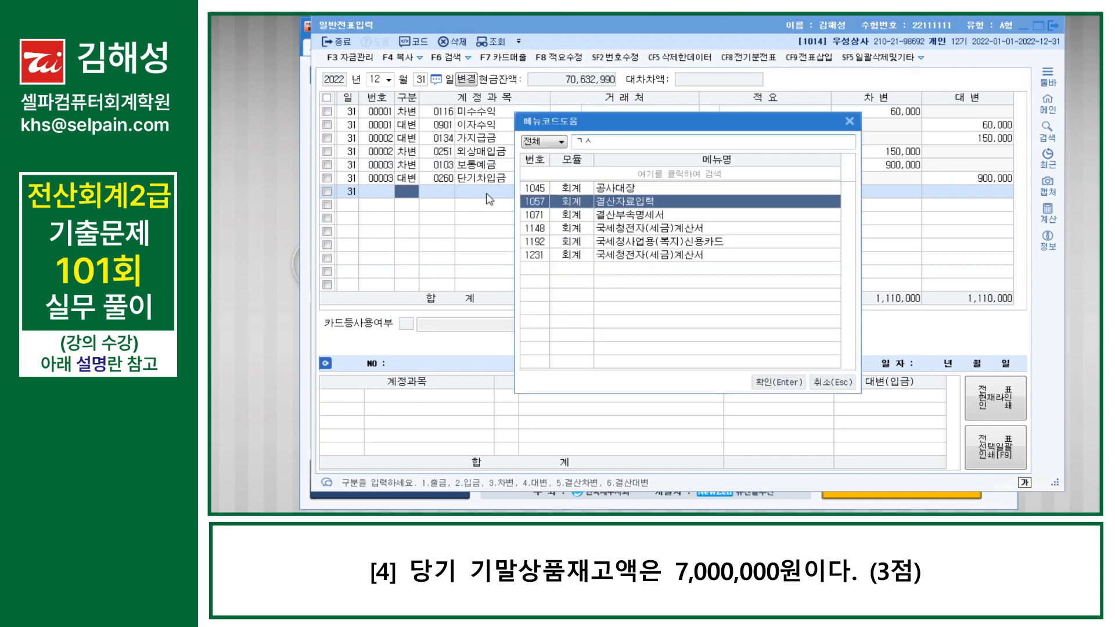
pyautogui.press('Return')
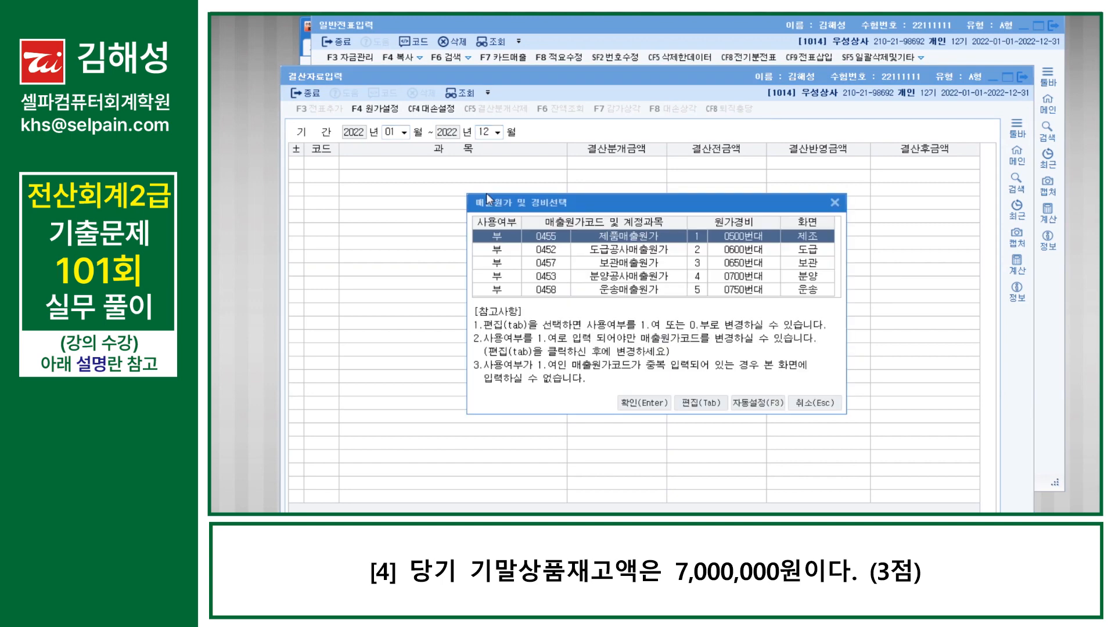
pyautogui.click(567, 235)
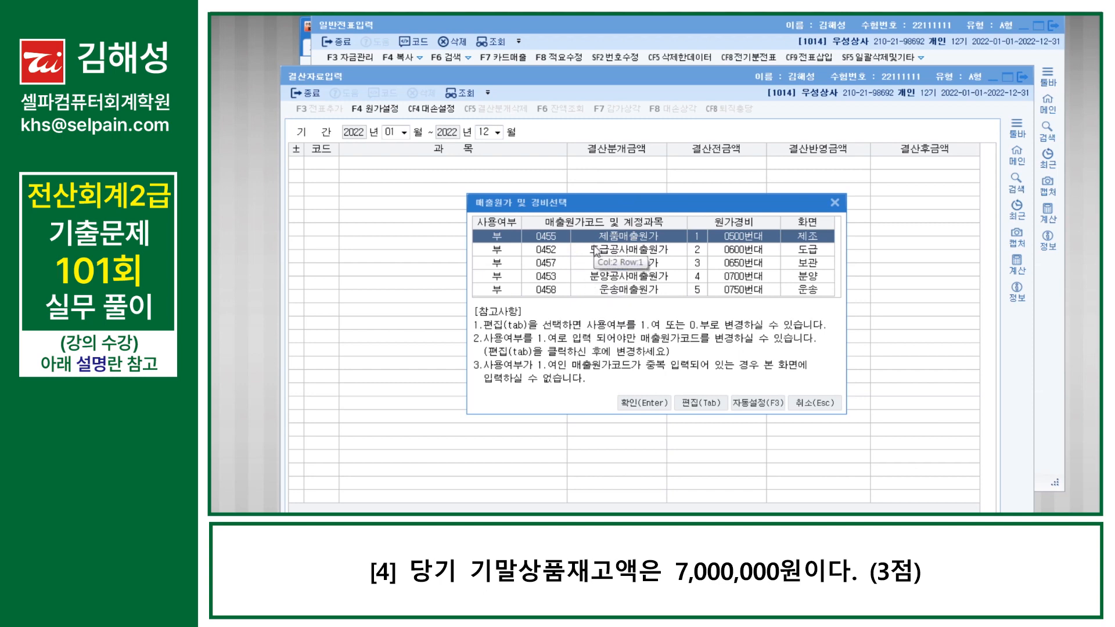
pyautogui.click(620, 403)
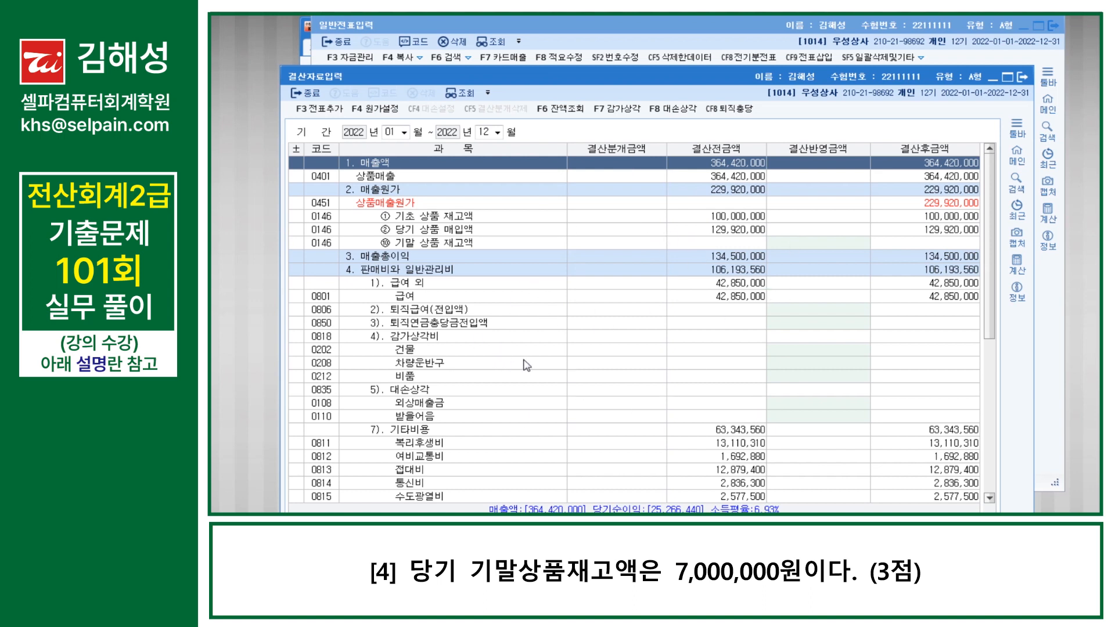
# Enter 7,000,000 as the 결산반영금액 for 기말 상품 재고액
pyautogui.click(809, 249)
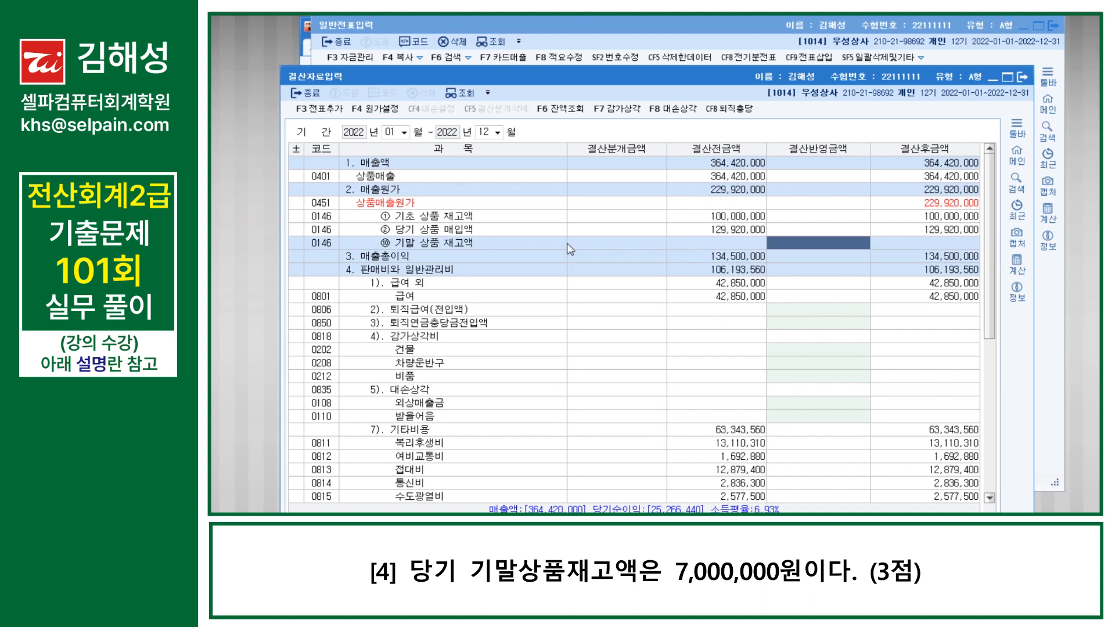
pyautogui.write('7000000')
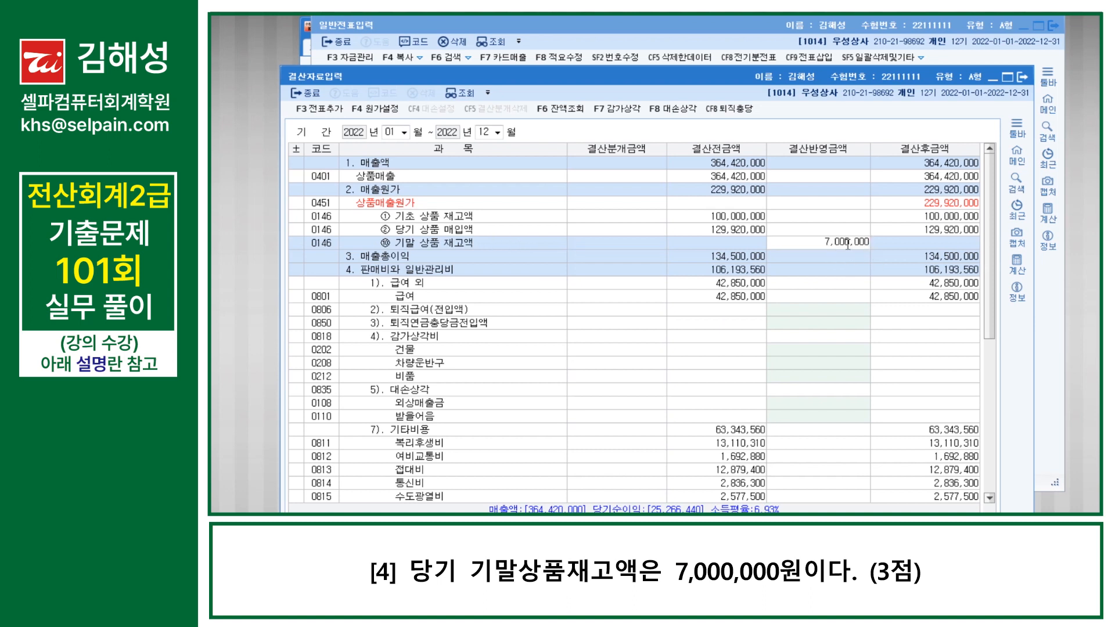
pyautogui.press('Return')
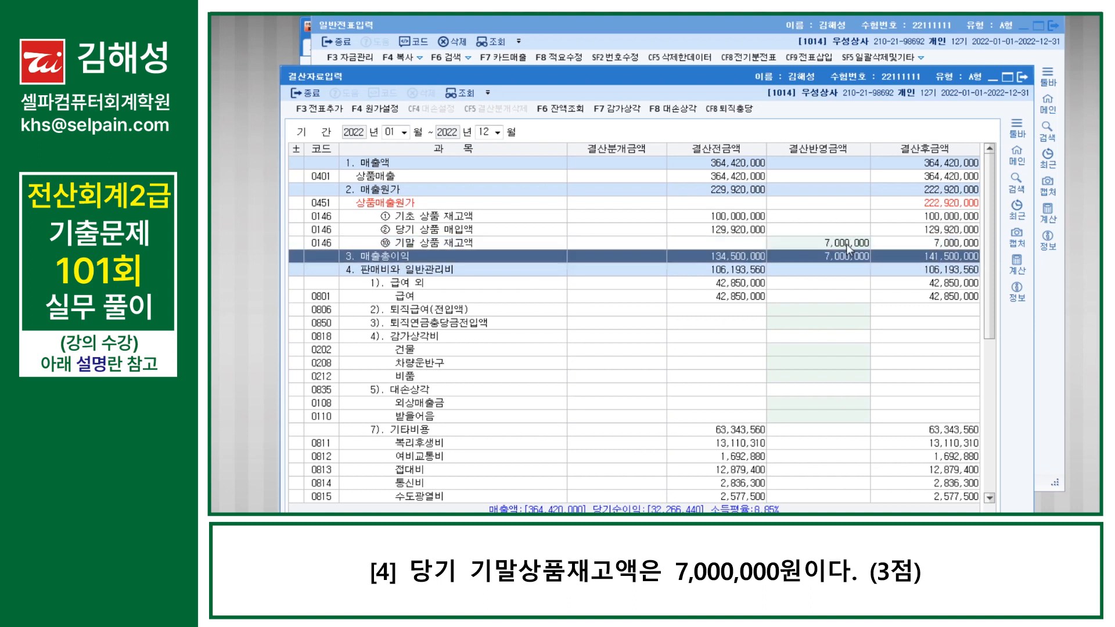
# Add the closing entries to 일반전표, confirming the addition, and close the open windows to return to the main menu
pyautogui.click(320, 113)
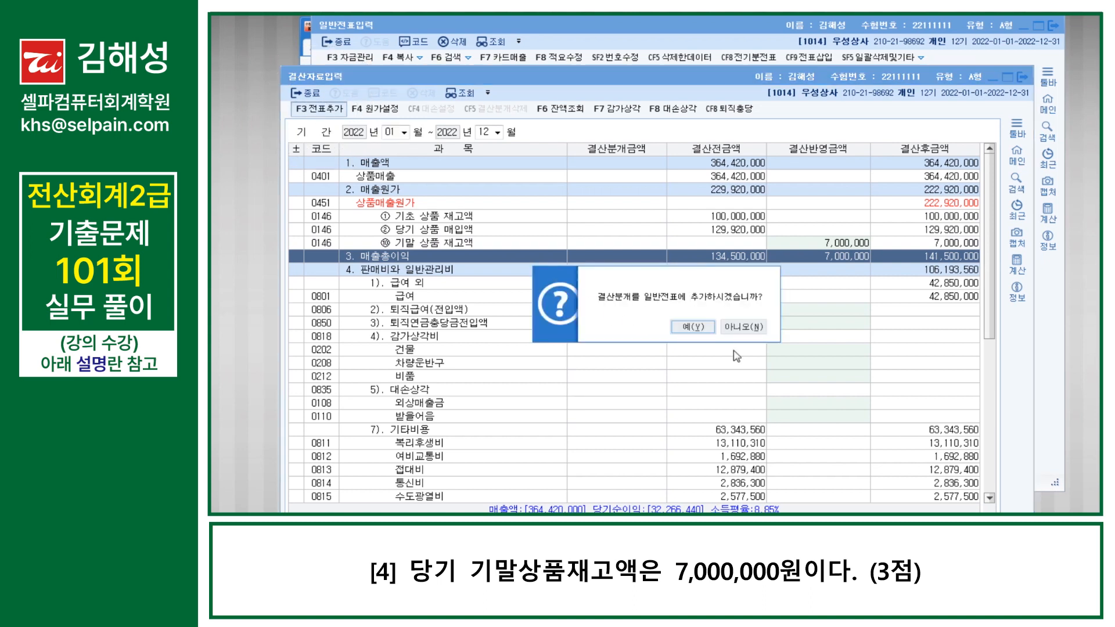
pyautogui.click(707, 334)
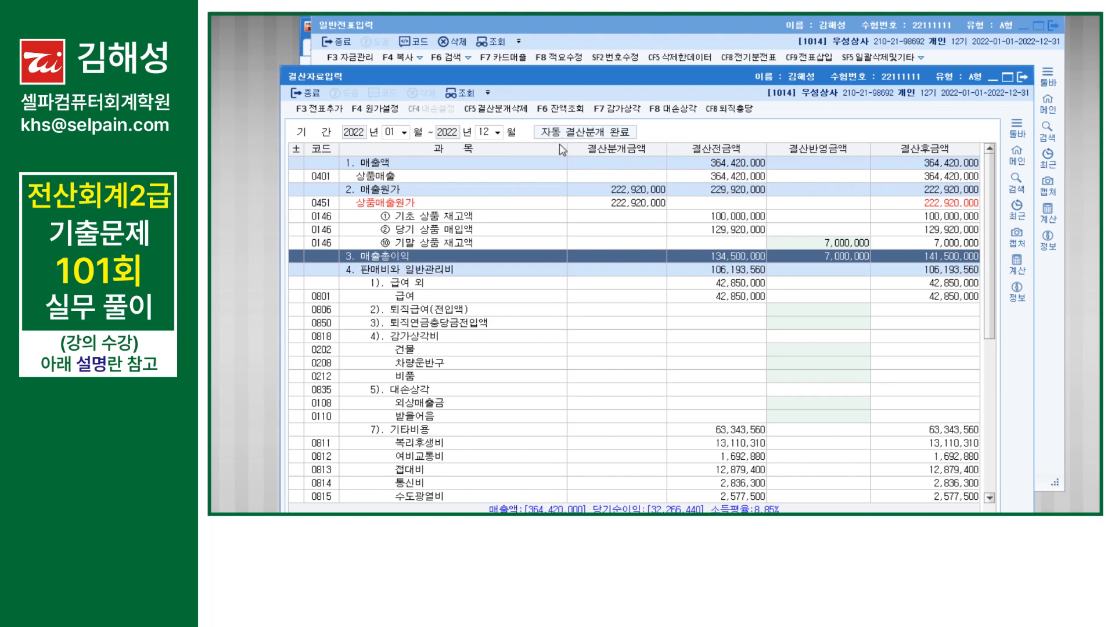
pyautogui.press('Escape')
pyautogui.press('Escape')
pyautogui.press('Escape')
pyautogui.press('Escape')
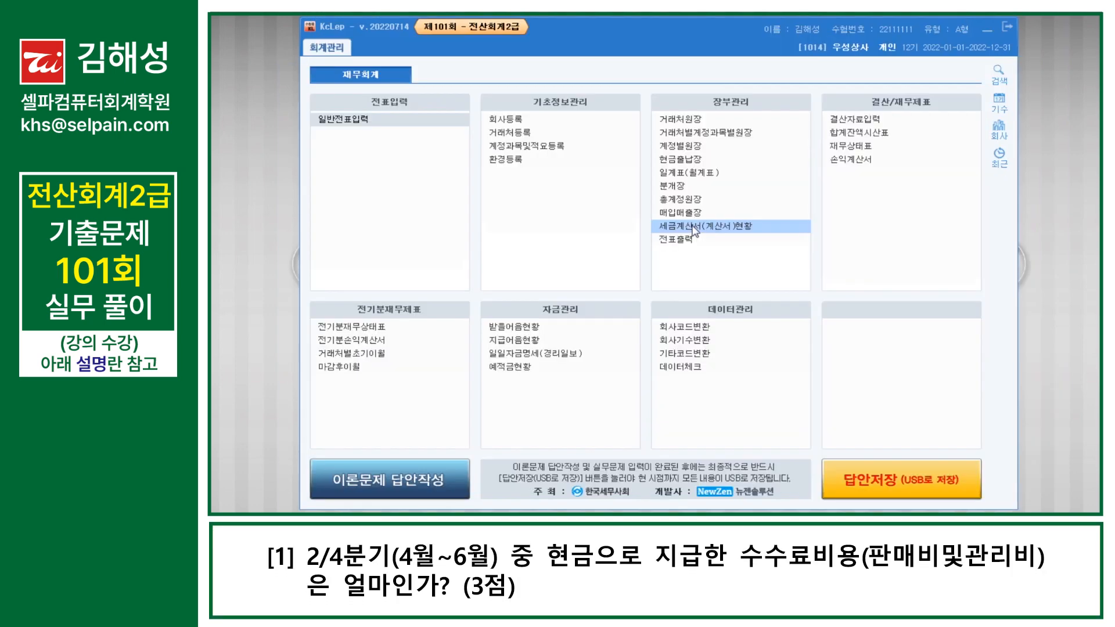